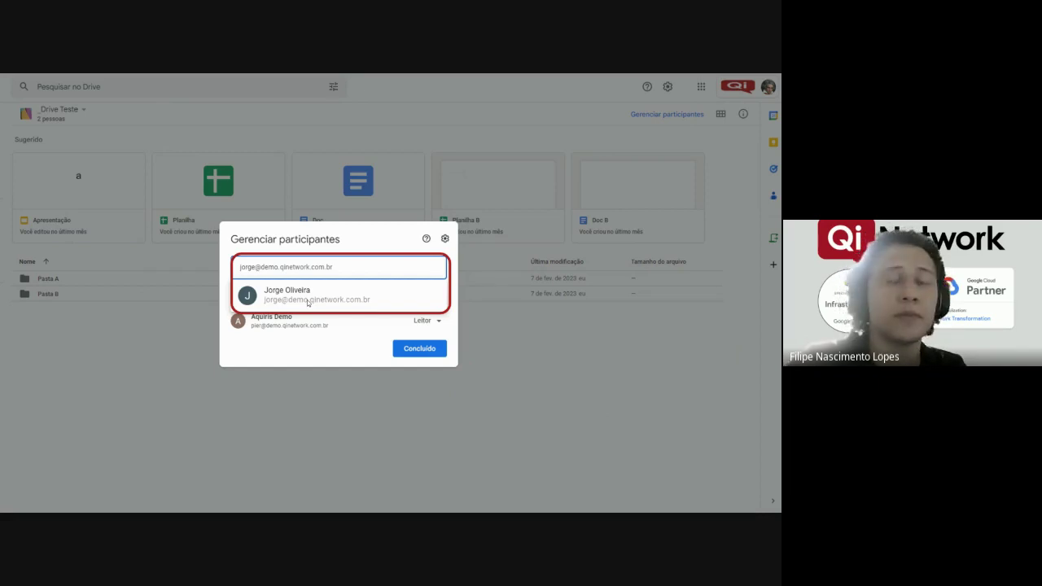
# Add the suggested contact as a new participant of Drive Teste.
pyautogui.click(307, 297)
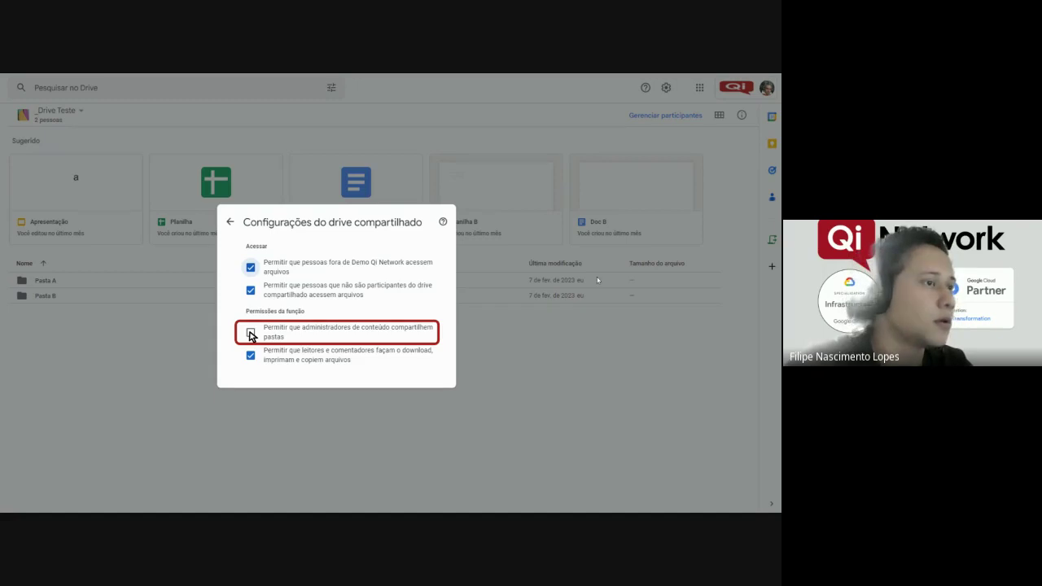
# Advance to the 'Limites dos Drives compartilhados' presentation slide.
pyautogui.press('Right')
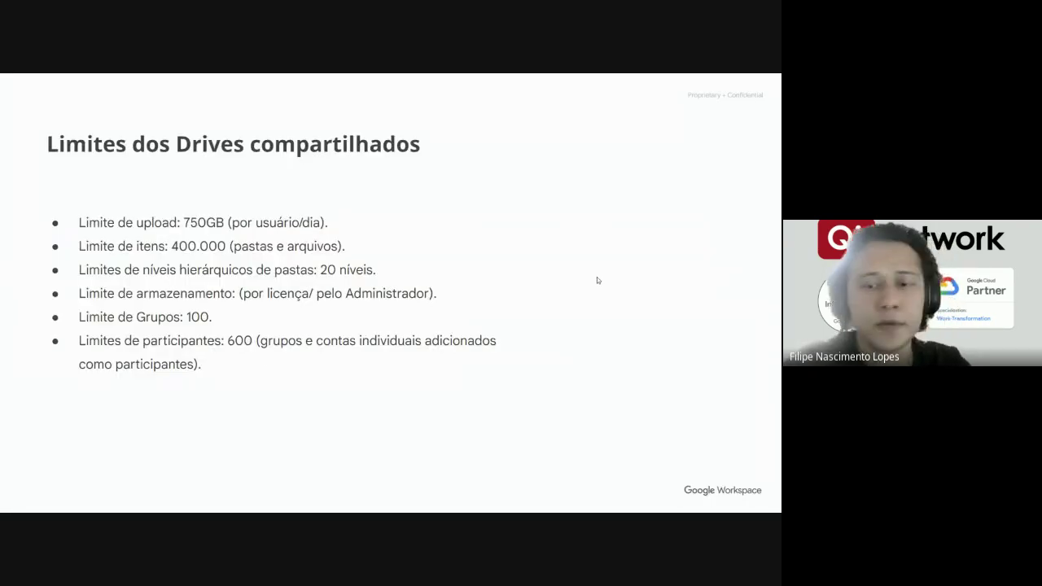
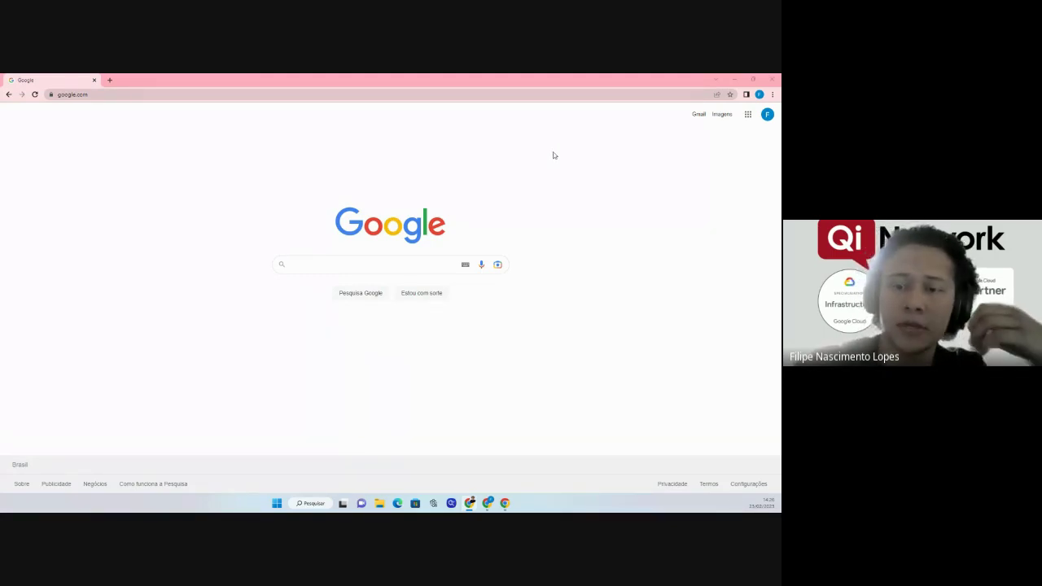
# Open Google Drive in Chrome from the Google apps grid.
pyautogui.click(747, 115)
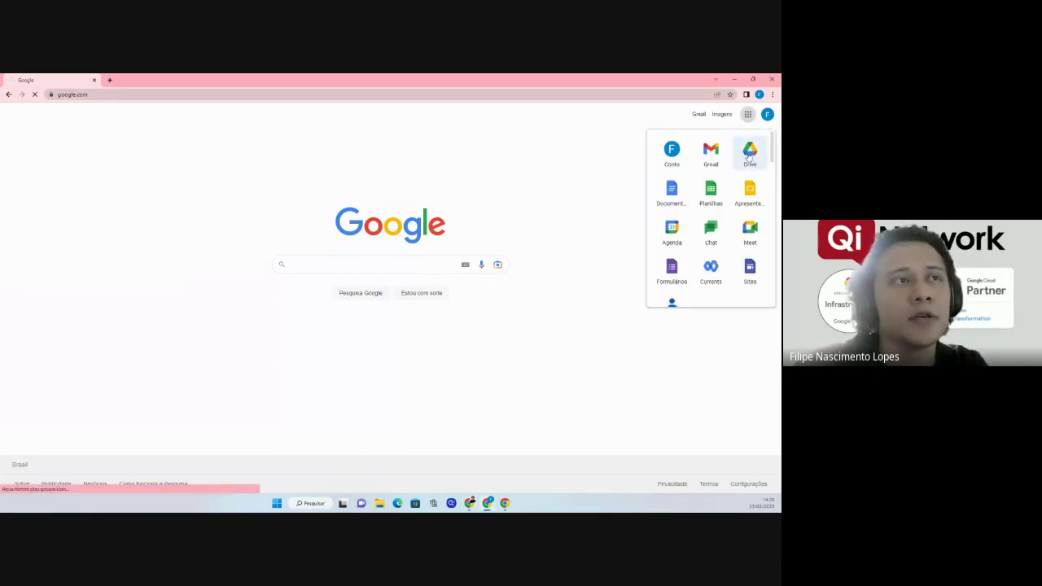
pyautogui.click(754, 163)
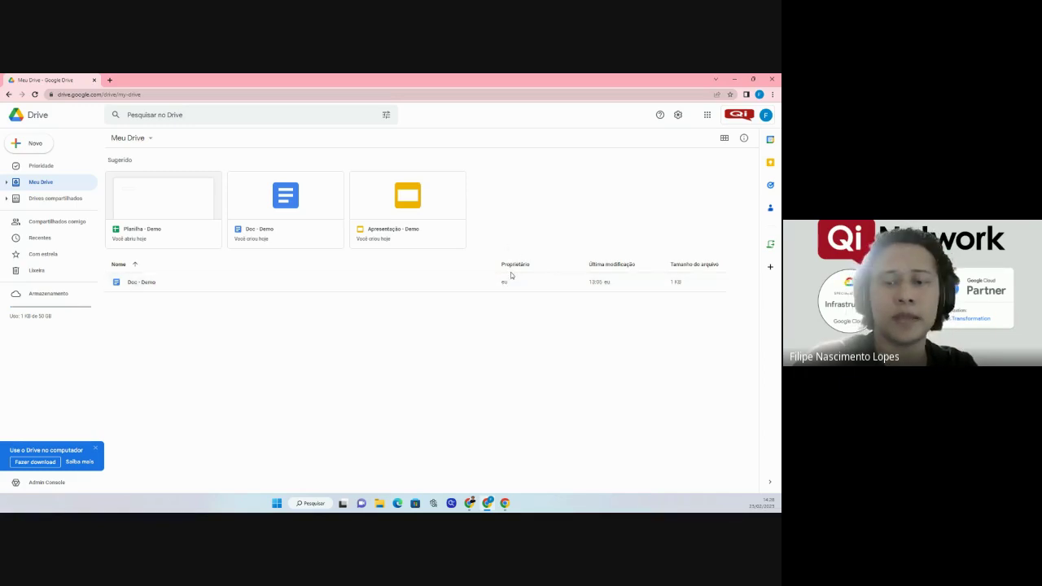
# Share Doc - Demo with the first suggested contact as Editor, with e-mail notification turned off.
pyautogui.rightClick(154, 283)
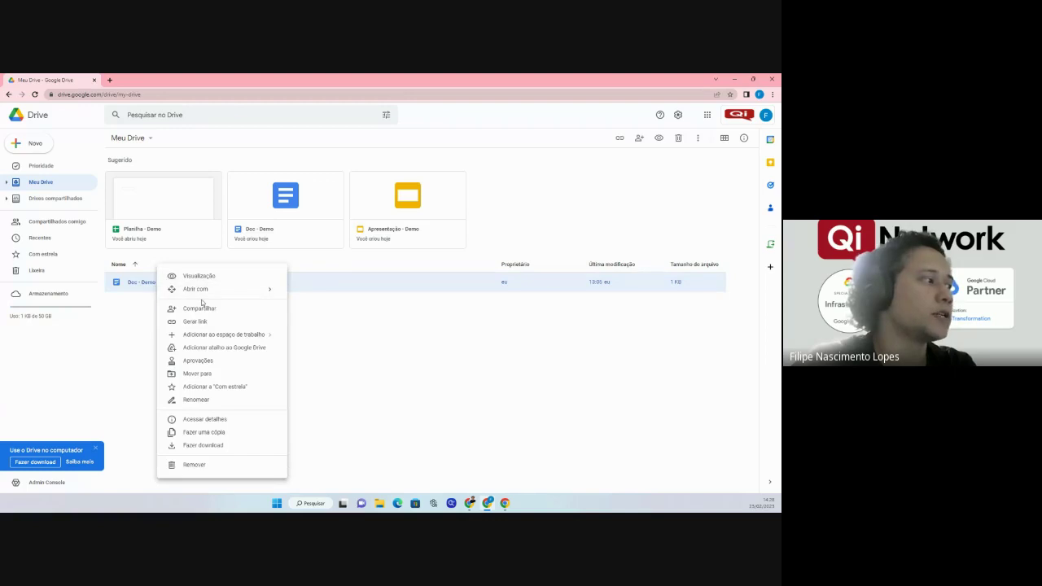
pyautogui.click(205, 316)
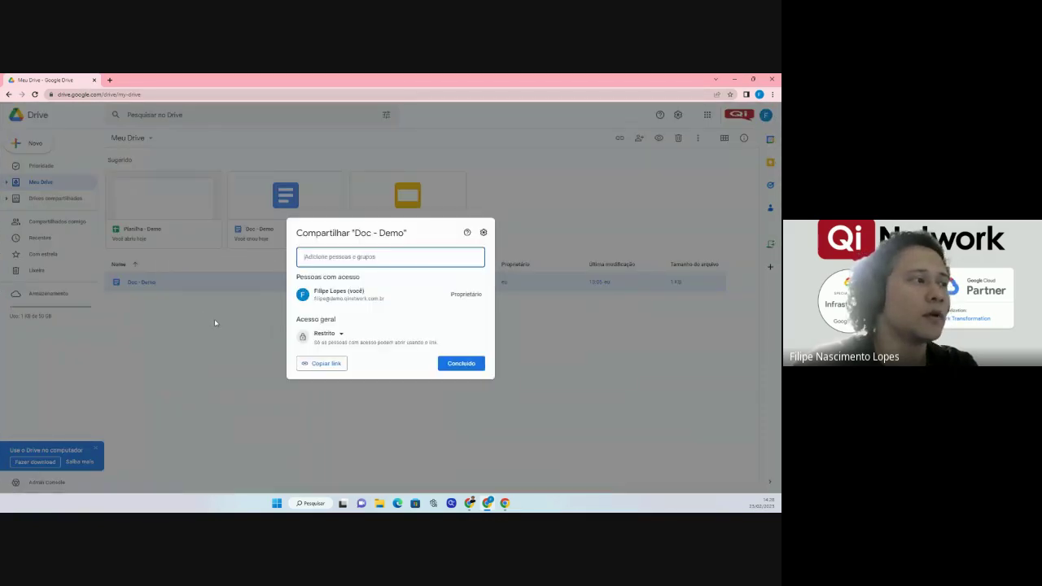
pyautogui.click(358, 258)
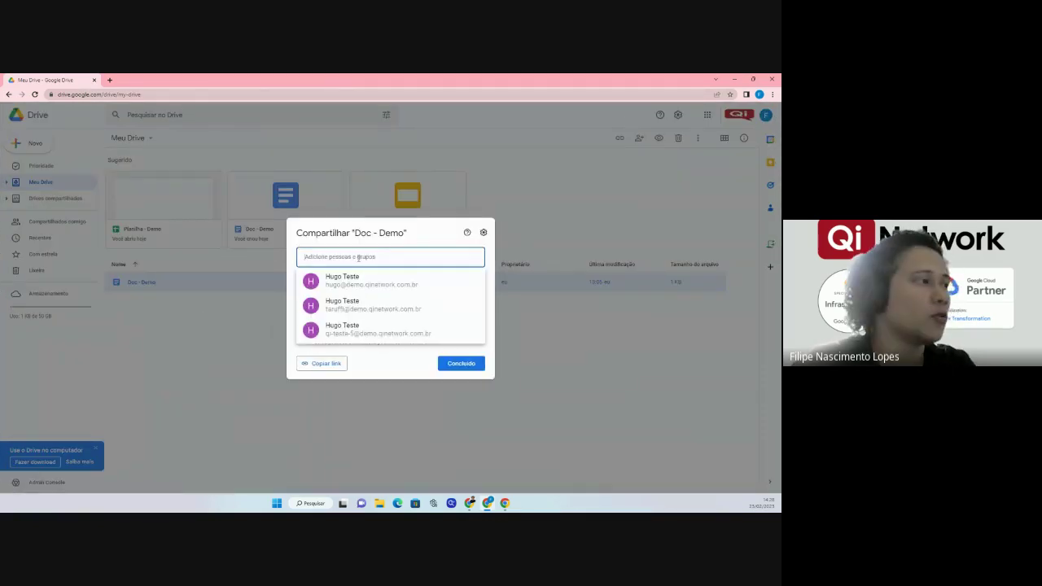
pyautogui.click(356, 278)
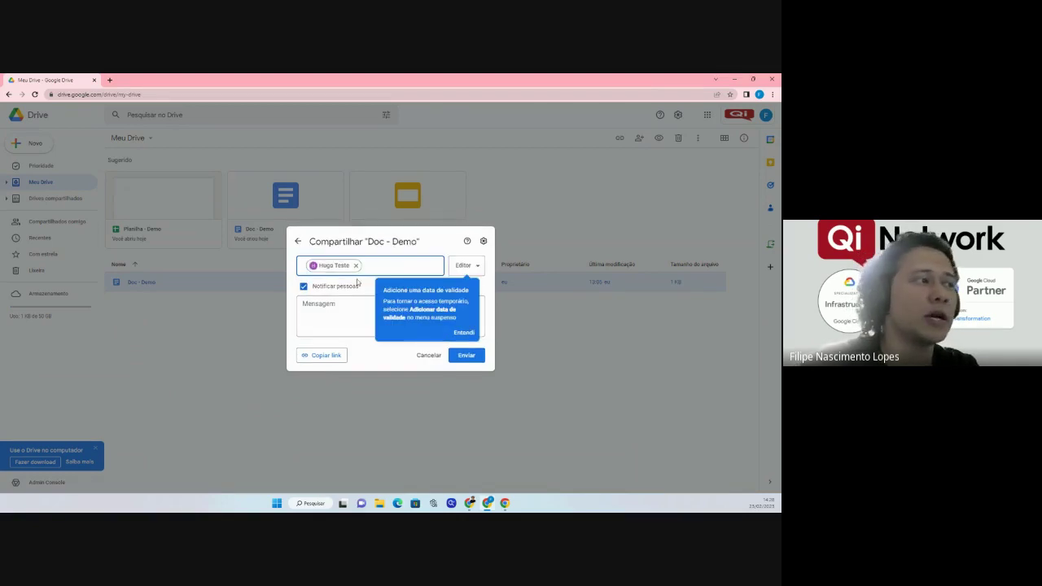
pyautogui.click(303, 287)
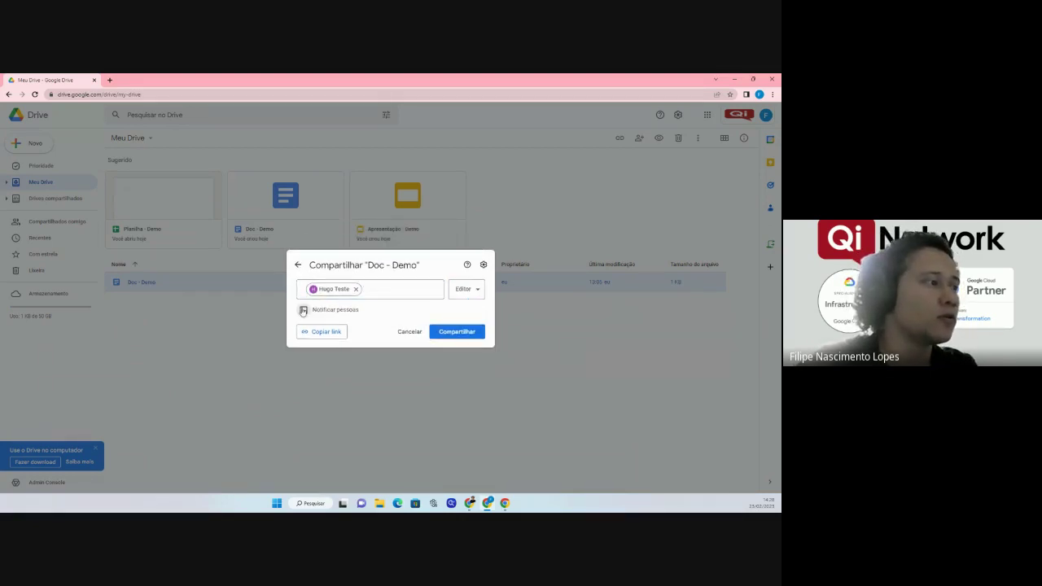
pyautogui.click(473, 291)
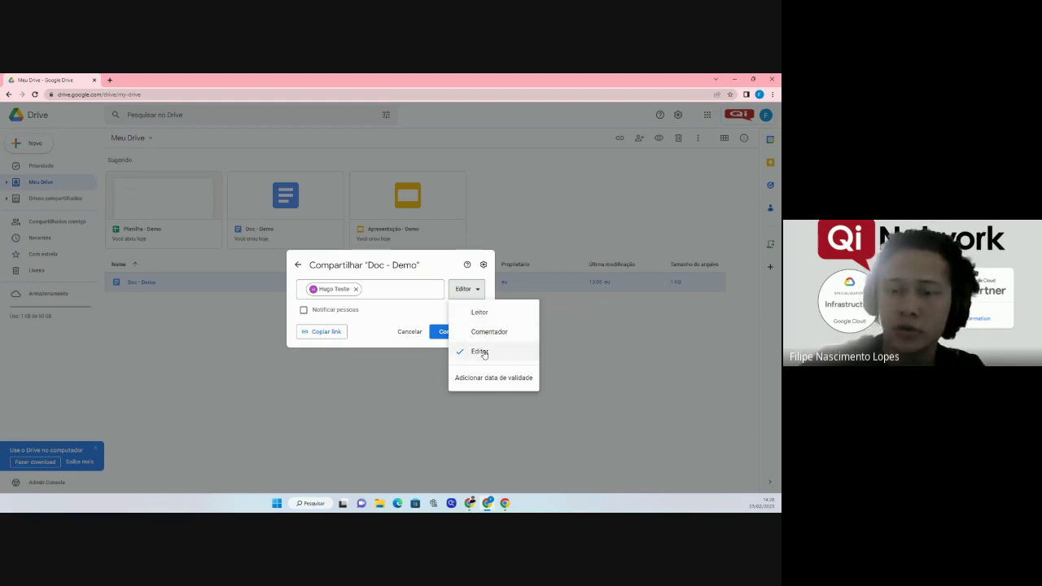
pyautogui.click(440, 333)
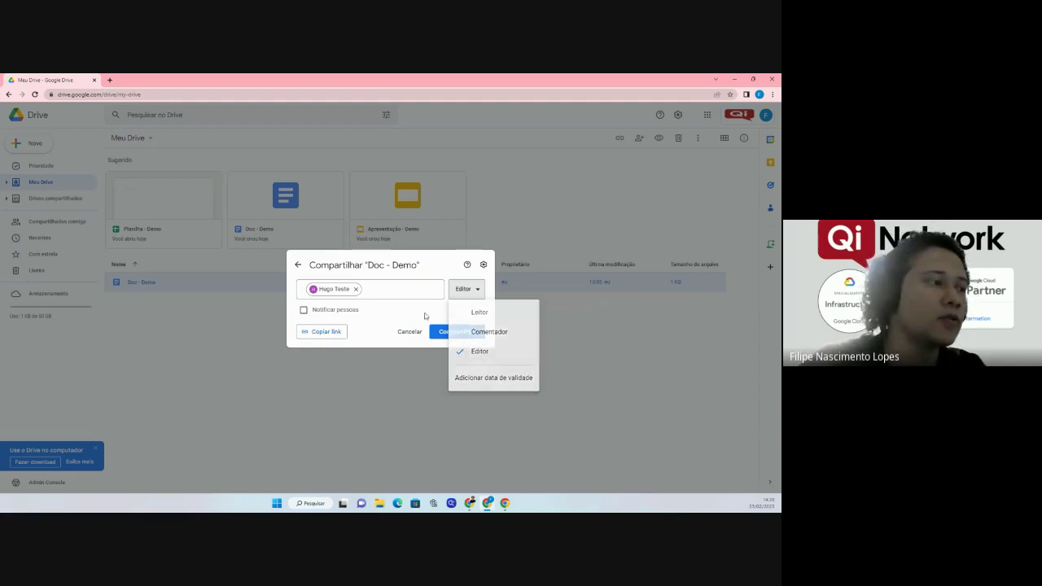
pyautogui.click(461, 340)
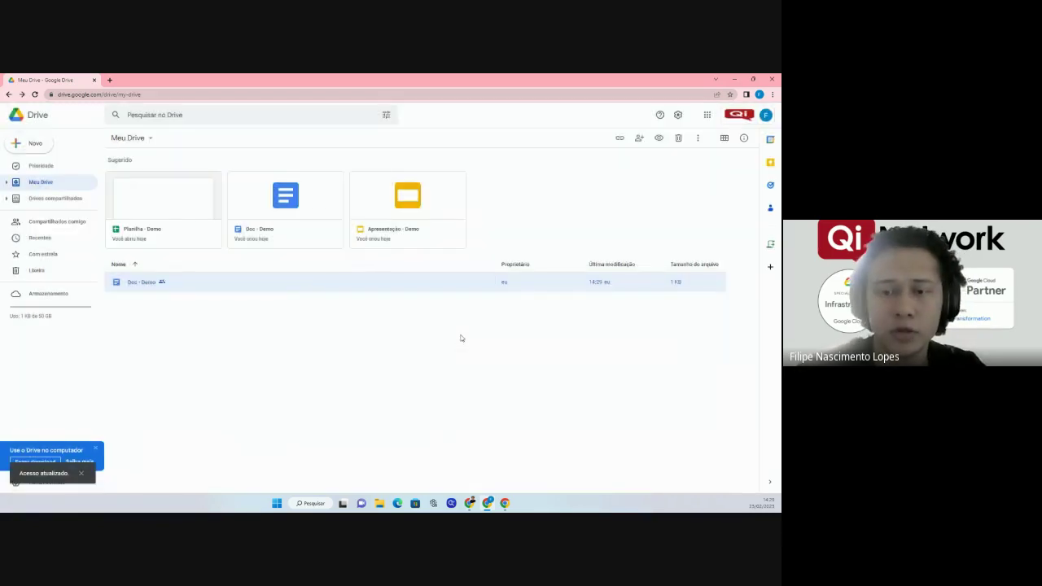
pyautogui.rightClick(145, 285)
pyautogui.click(184, 307)
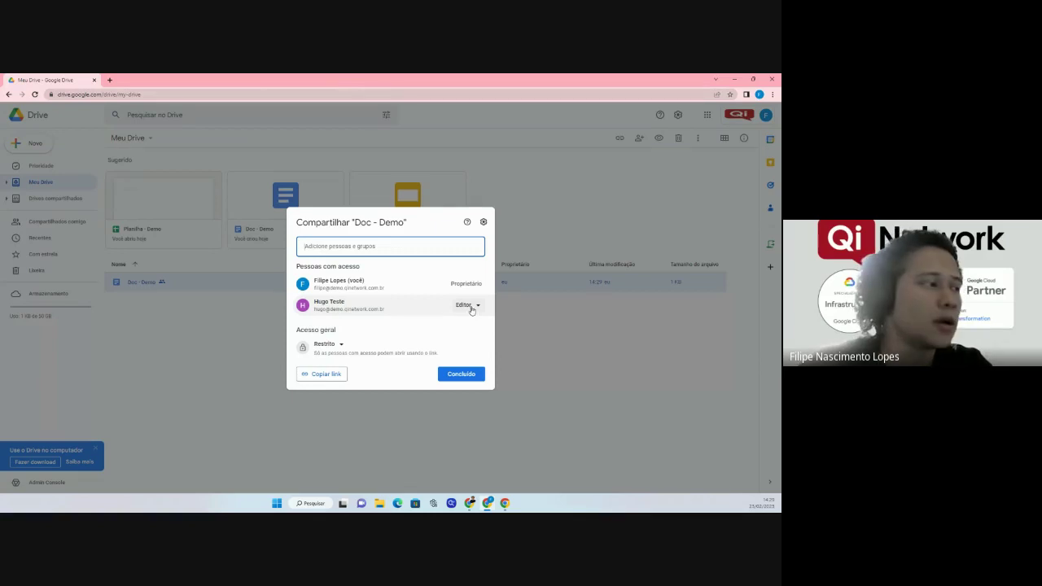
pyautogui.click(461, 374)
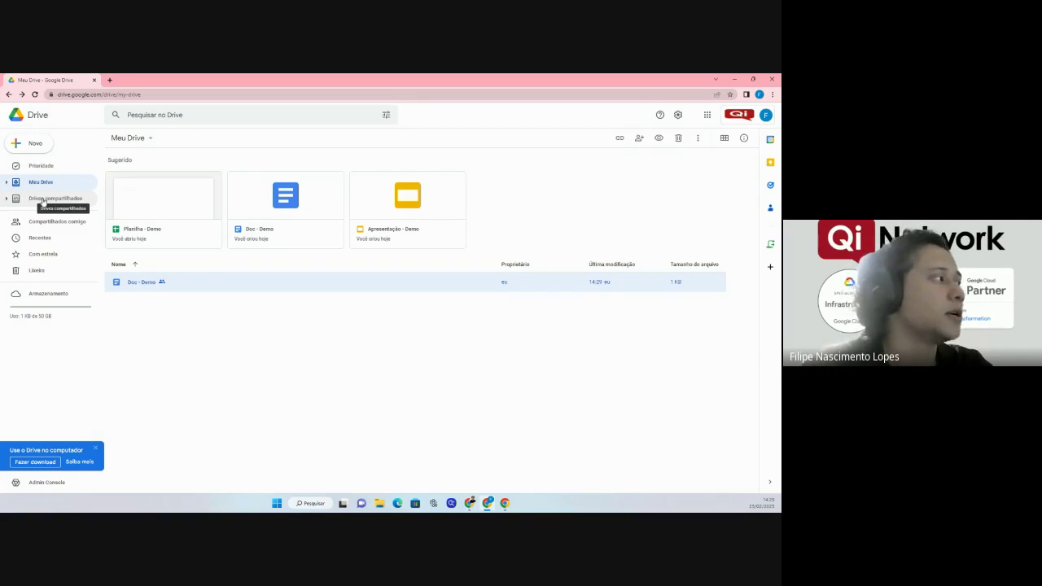
# From Drives compartilhados, create a new shared drive named 'Demonstração'.
pyautogui.click(41, 204)
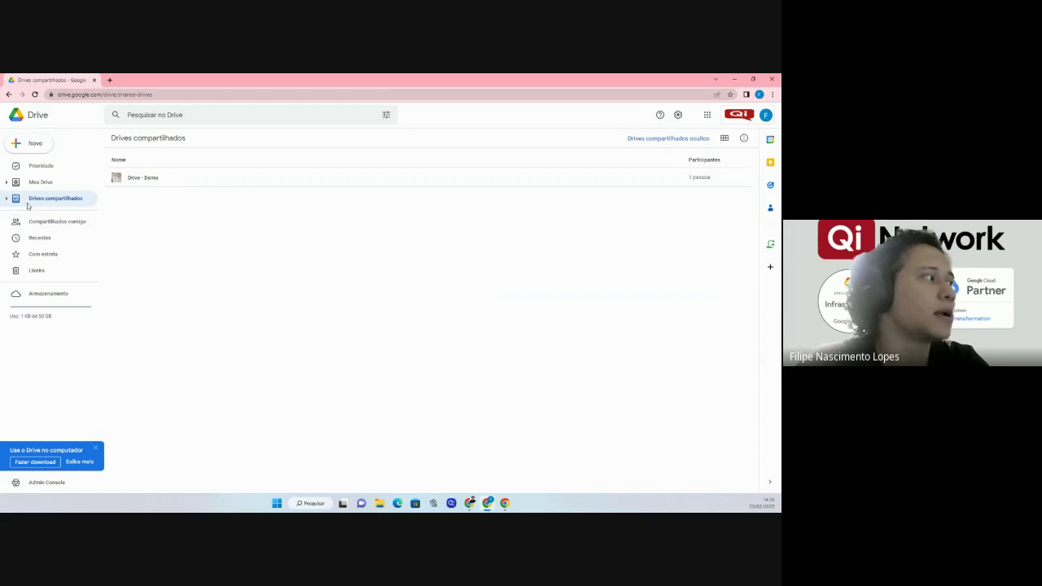
pyautogui.click(44, 147)
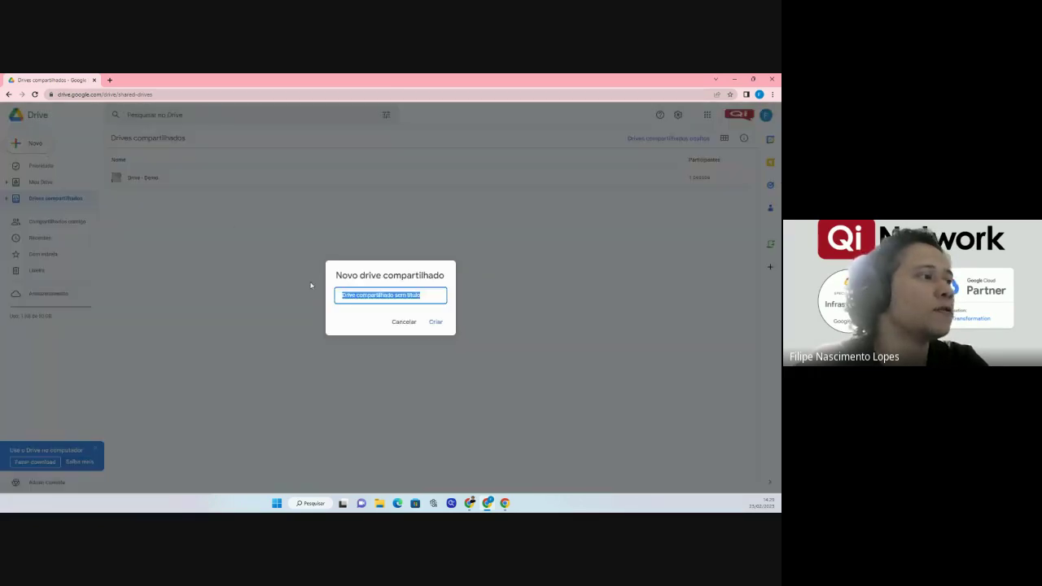
pyautogui.write('Demo')
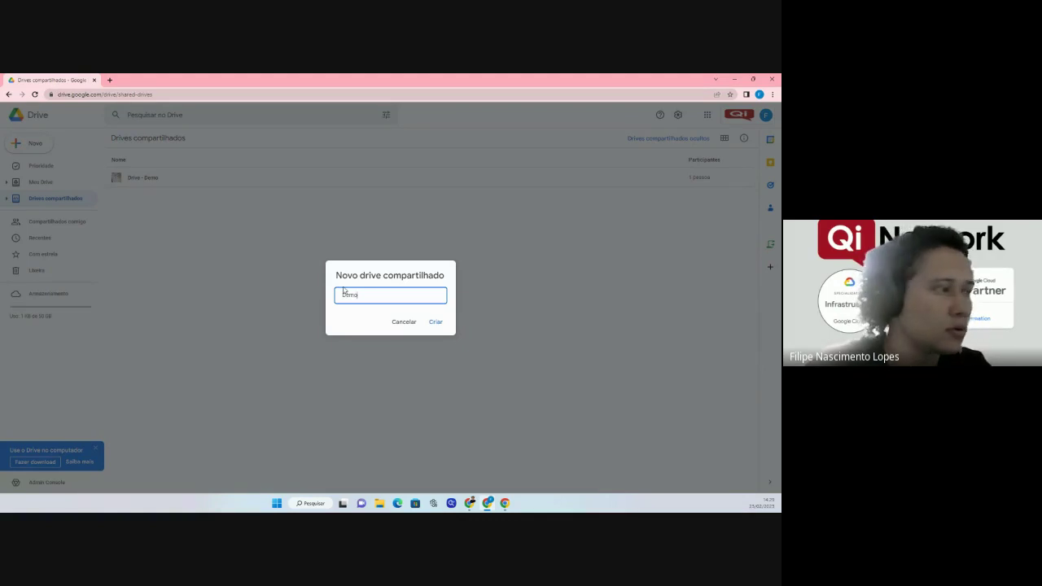
pyautogui.write('nstração')
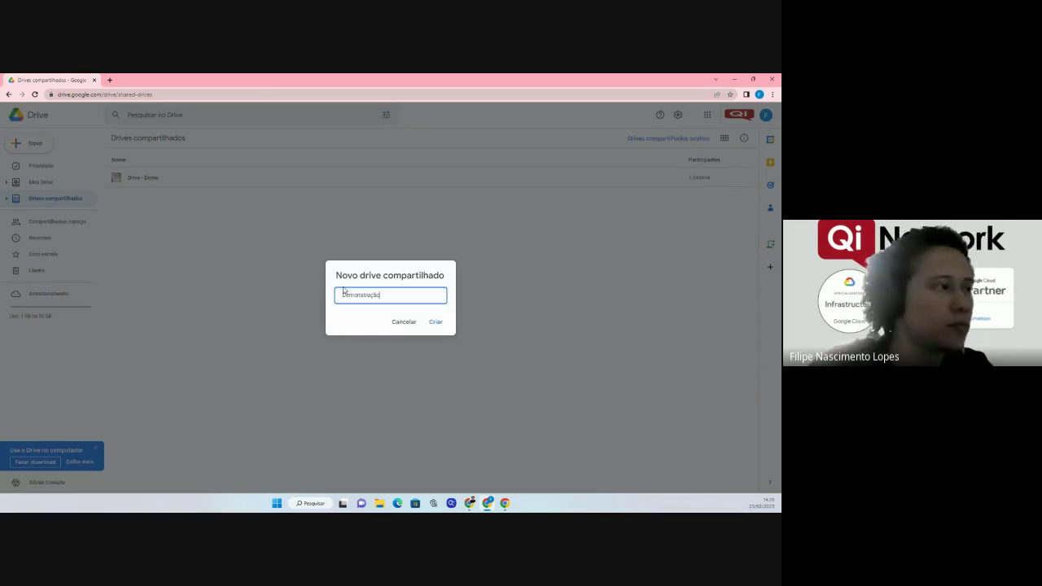
pyautogui.click(443, 324)
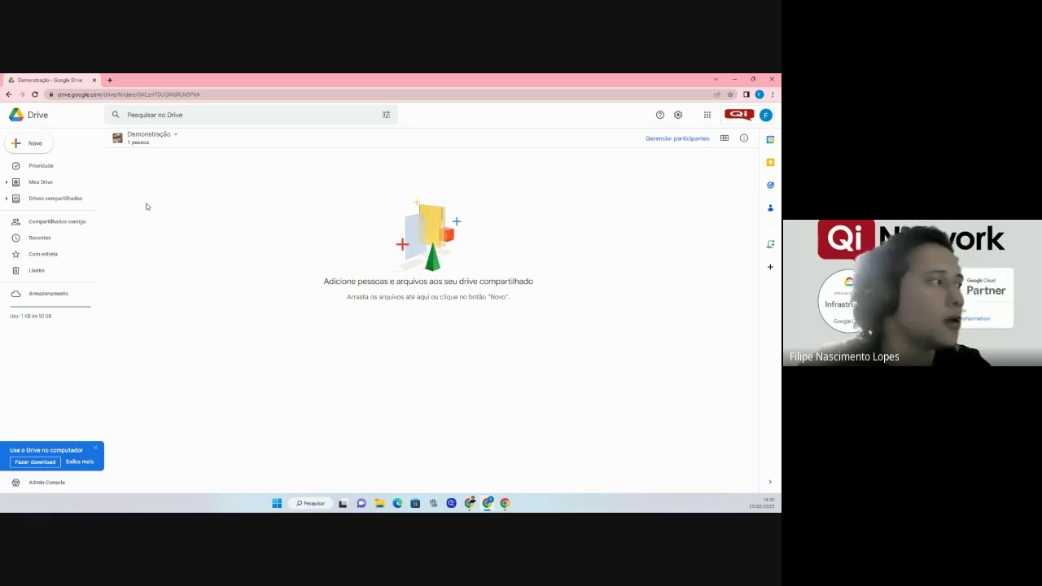
# Open Drive - Demo from the shared drives list, then its Pasta - Demo folder.
pyautogui.click(45, 203)
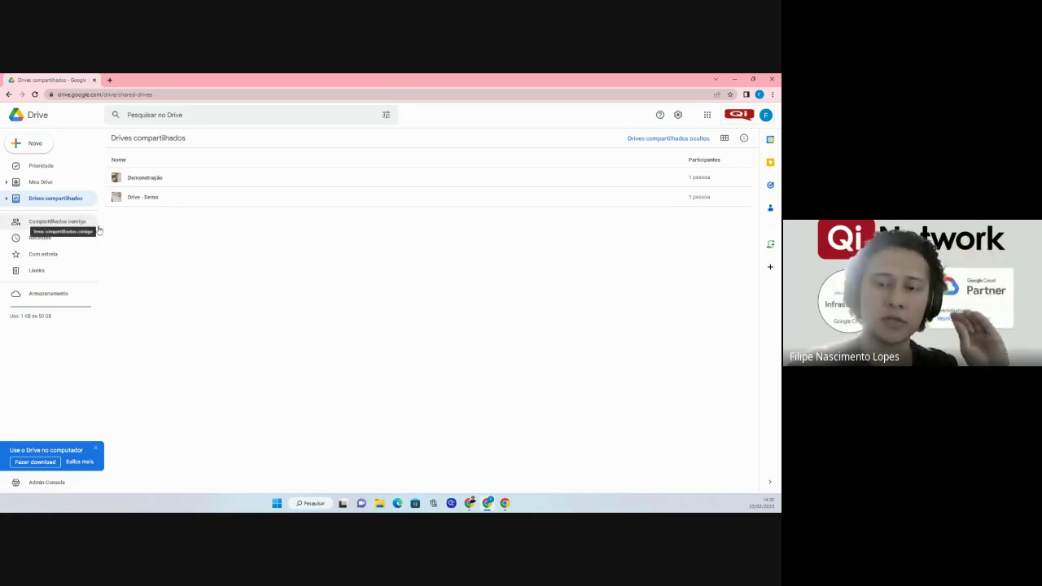
pyautogui.doubleClick(149, 199)
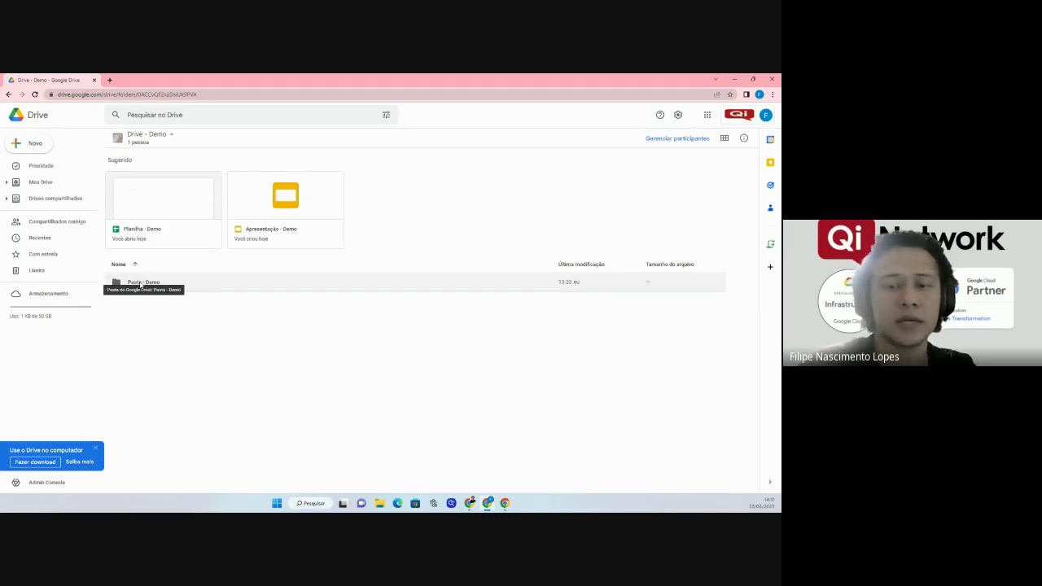
pyautogui.doubleClick(141, 284)
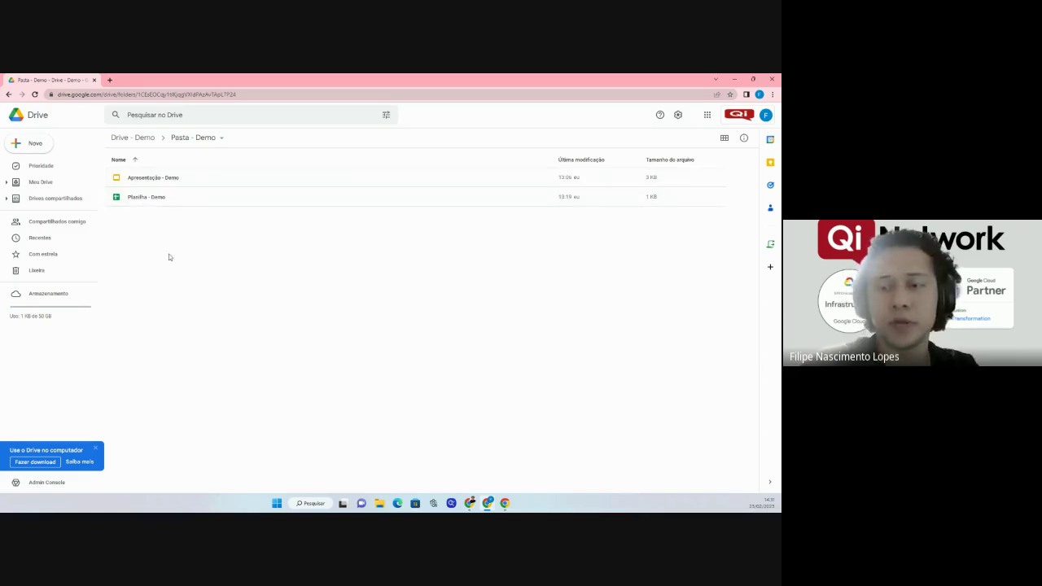
# Move Doc - Demo from My Drive into the Drive - Demo shared drive, confirming the ownership change.
pyautogui.click(42, 181)
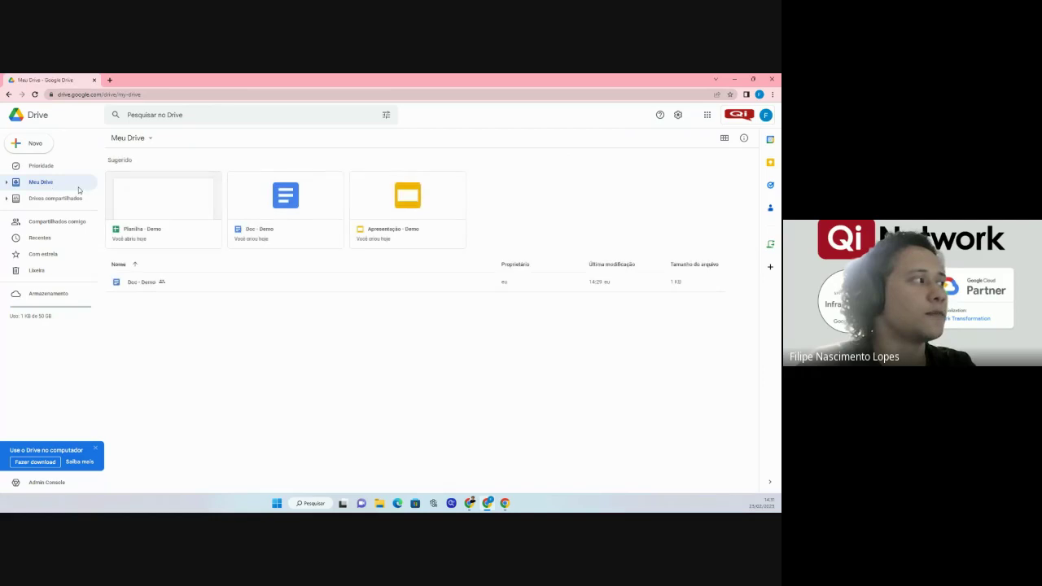
pyautogui.click(143, 285)
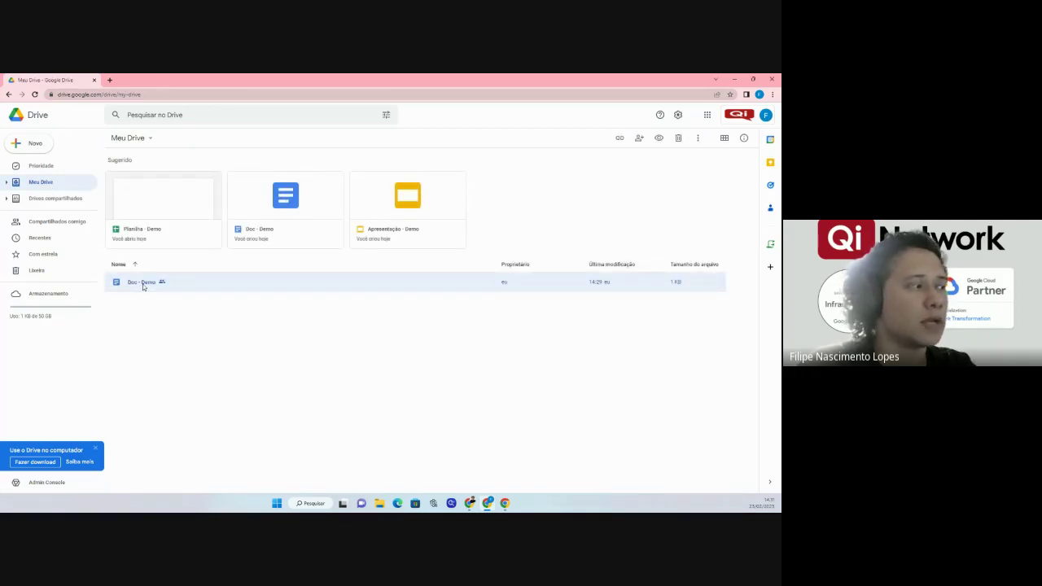
pyautogui.rightClick(143, 285)
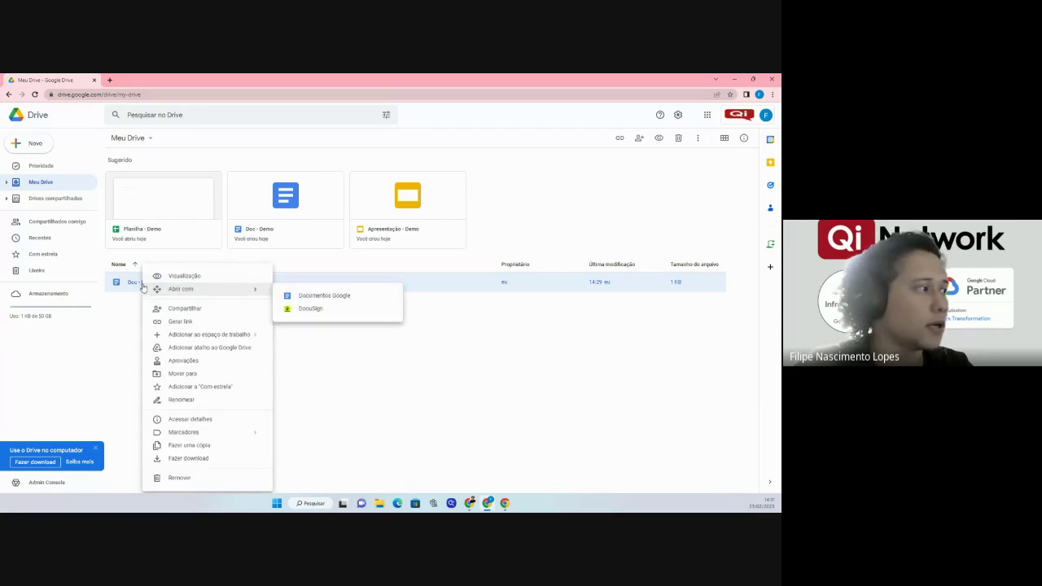
pyautogui.click(183, 373)
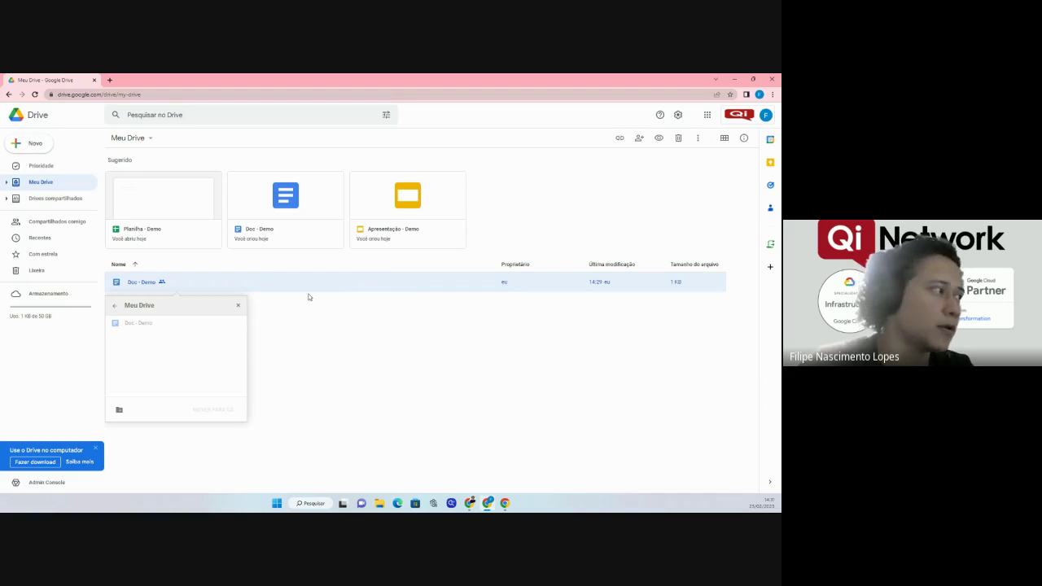
pyautogui.click(115, 308)
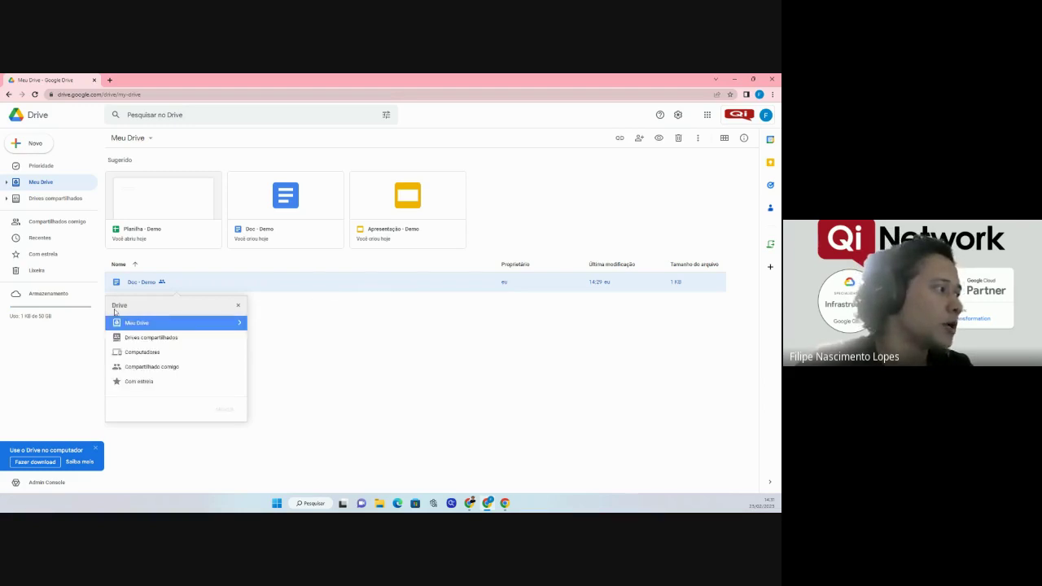
pyautogui.doubleClick(146, 339)
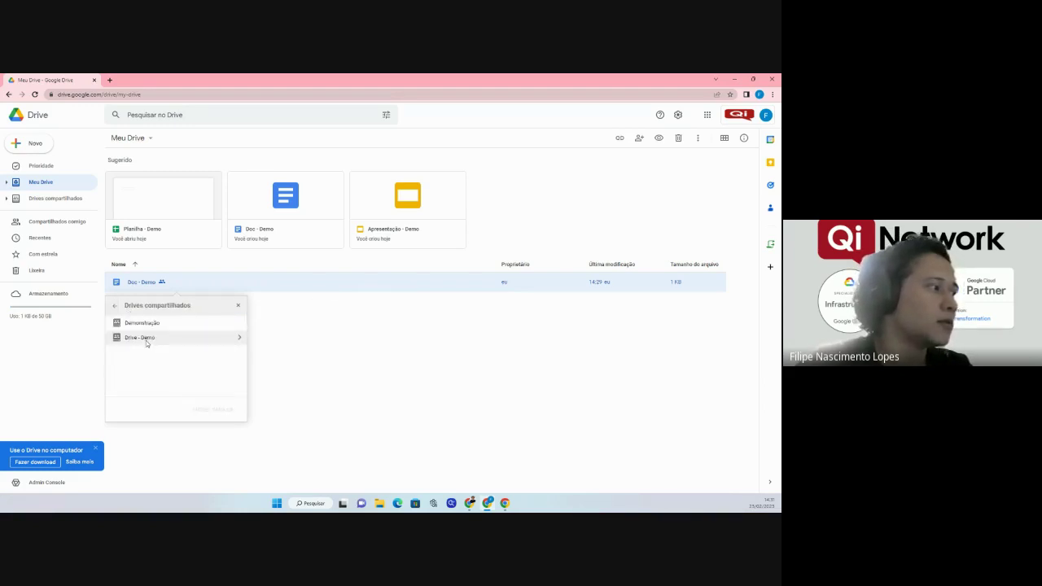
pyautogui.doubleClick(138, 338)
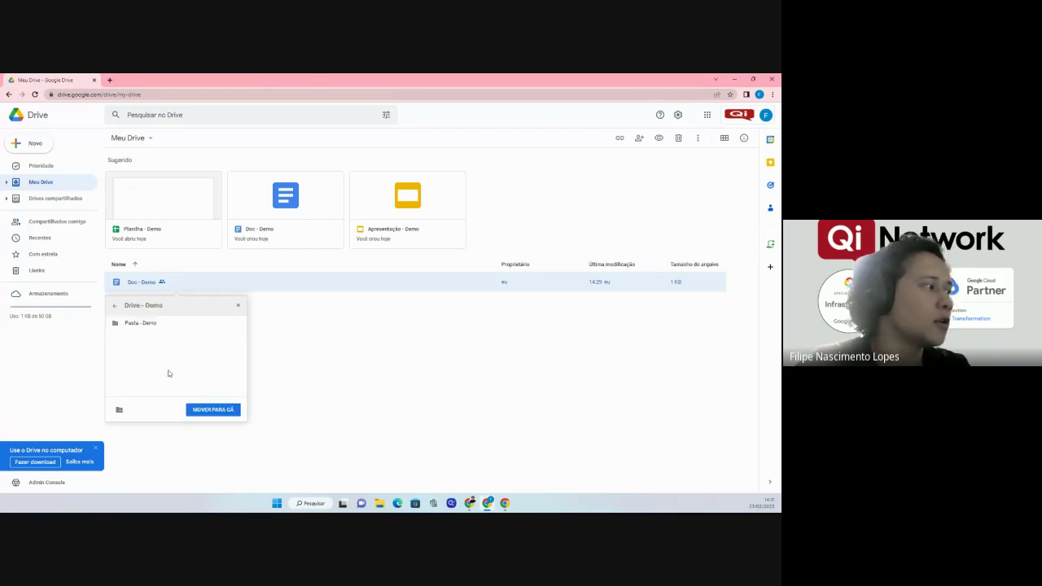
pyautogui.click(213, 412)
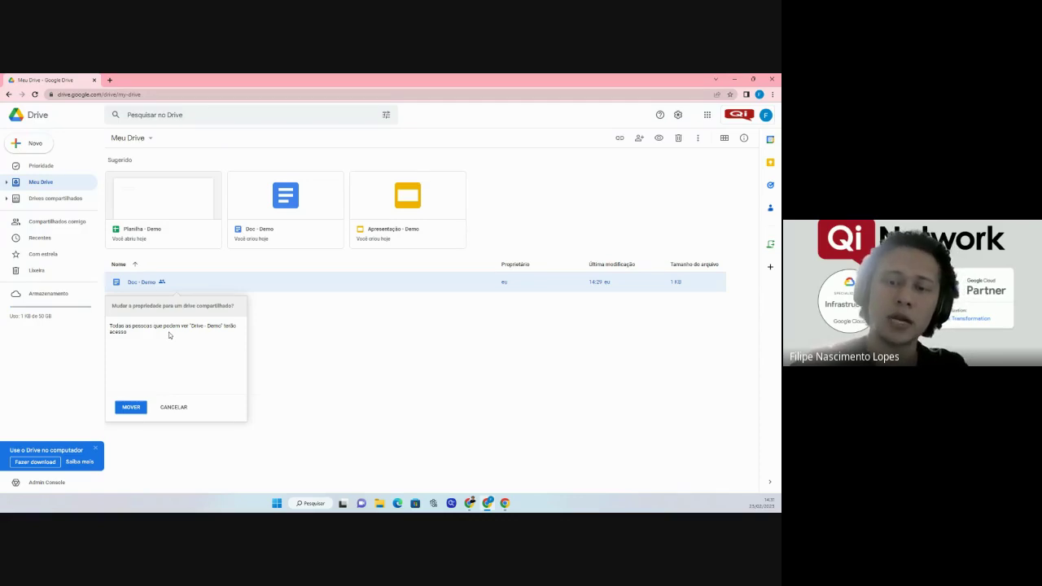
pyautogui.click(130, 407)
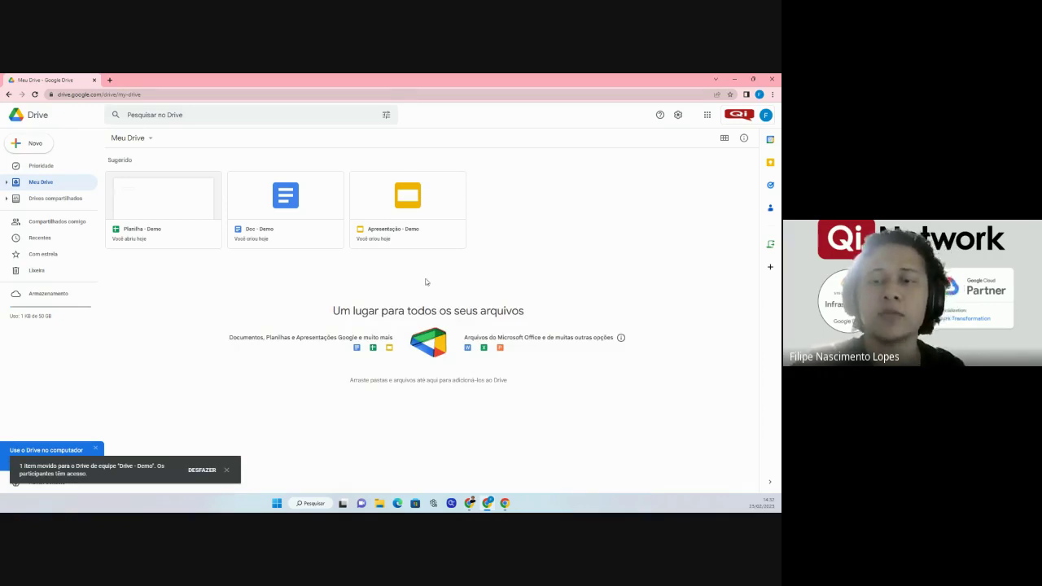
# Open the Drive - Demo shared drive from the Drives compartilhados list.
pyautogui.click(61, 203)
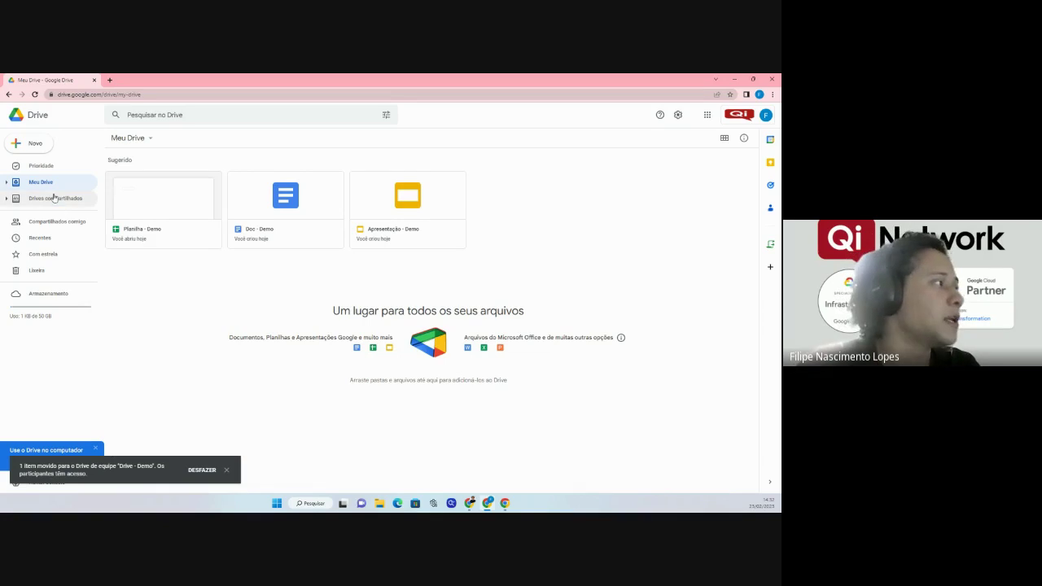
pyautogui.doubleClick(159, 199)
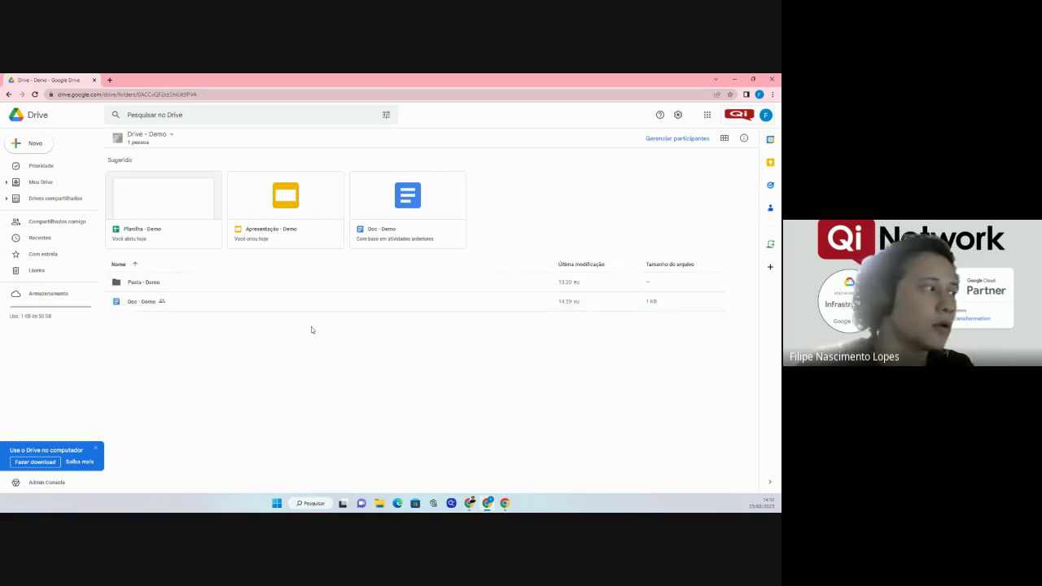
pyautogui.rightClick(135, 305)
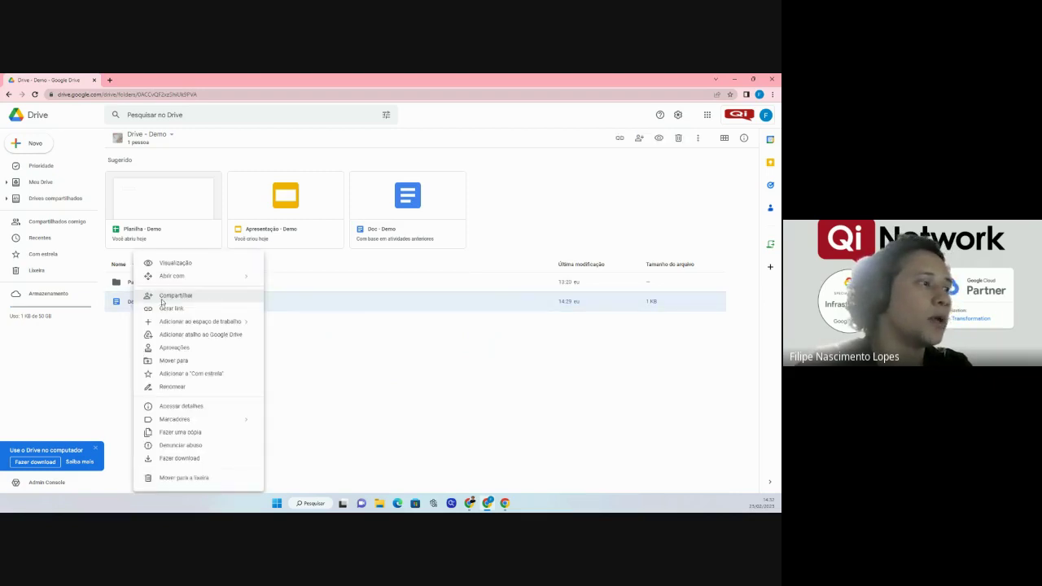
pyautogui.click(161, 302)
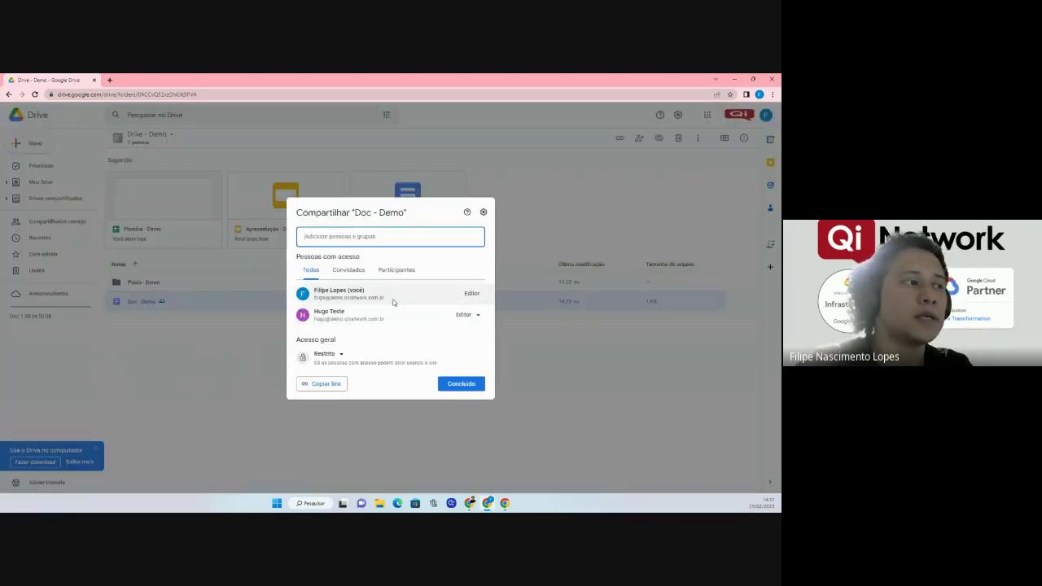
pyautogui.moveTo(393, 302)
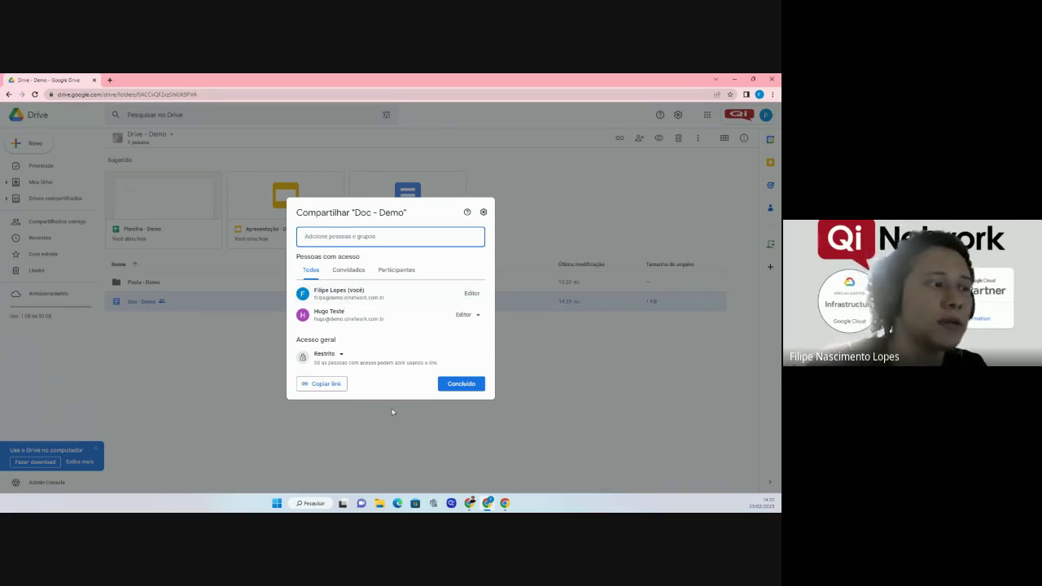
pyautogui.click(455, 389)
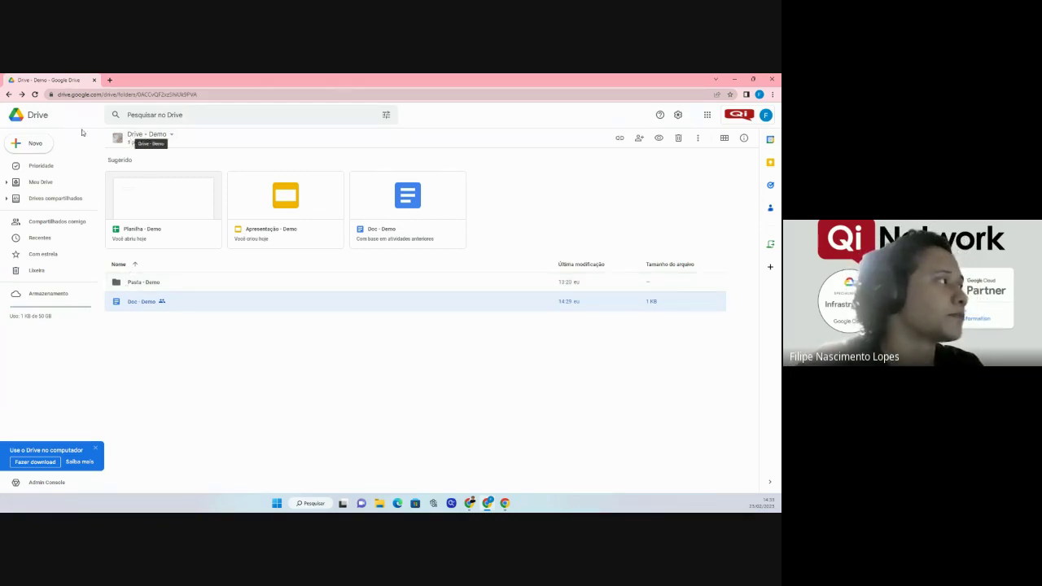
# Reopen Drive - Demo and show its shared drive options menu.
pyautogui.click(8, 94)
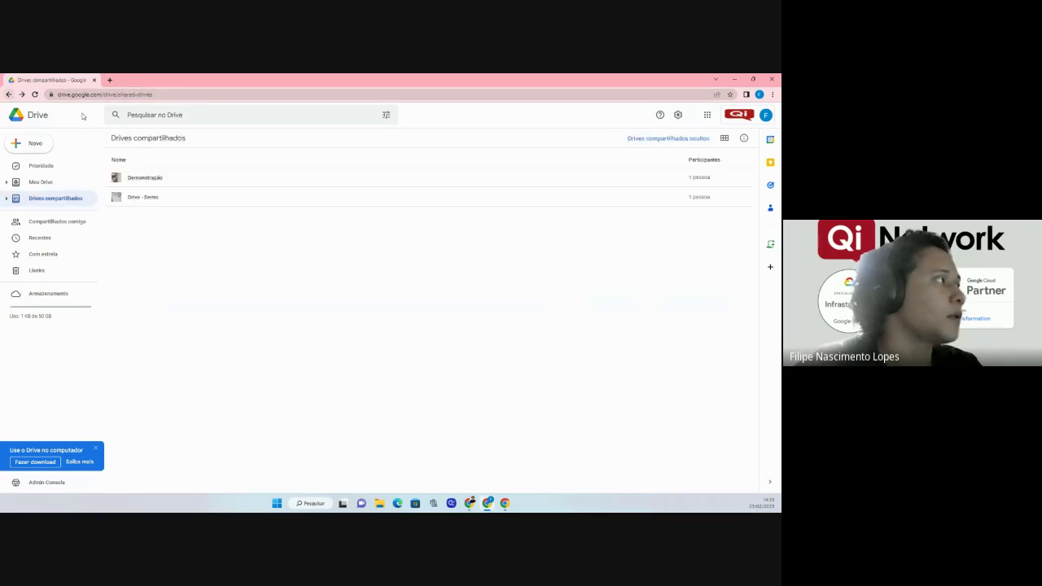
pyautogui.click(135, 198)
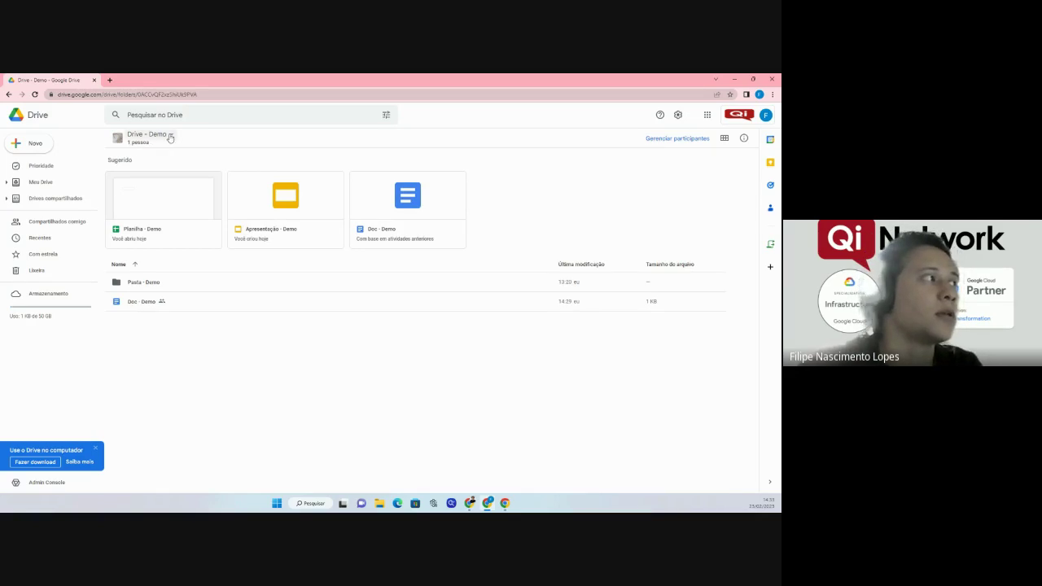
pyautogui.click(170, 138)
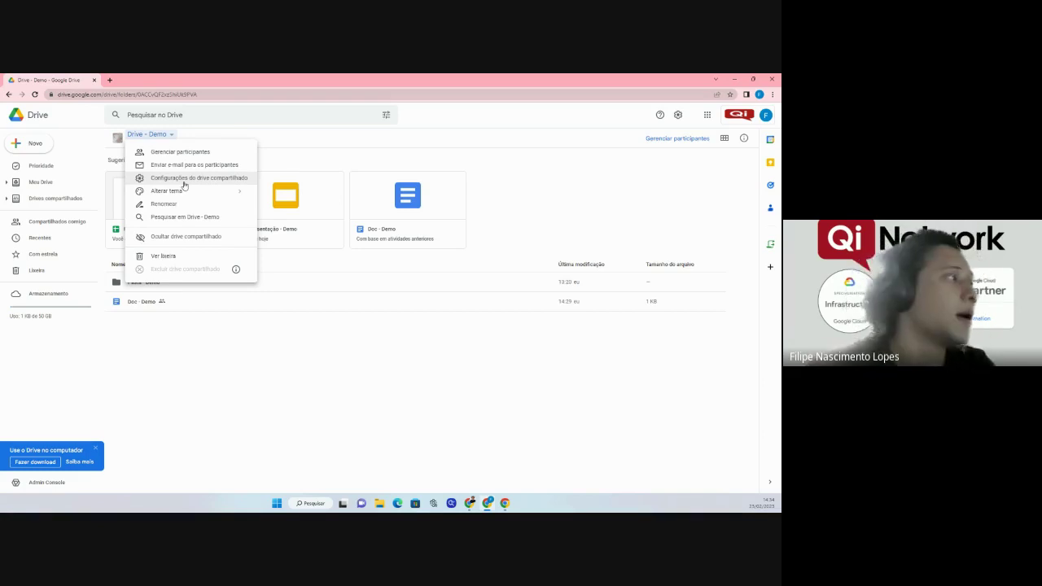
pyautogui.click(182, 152)
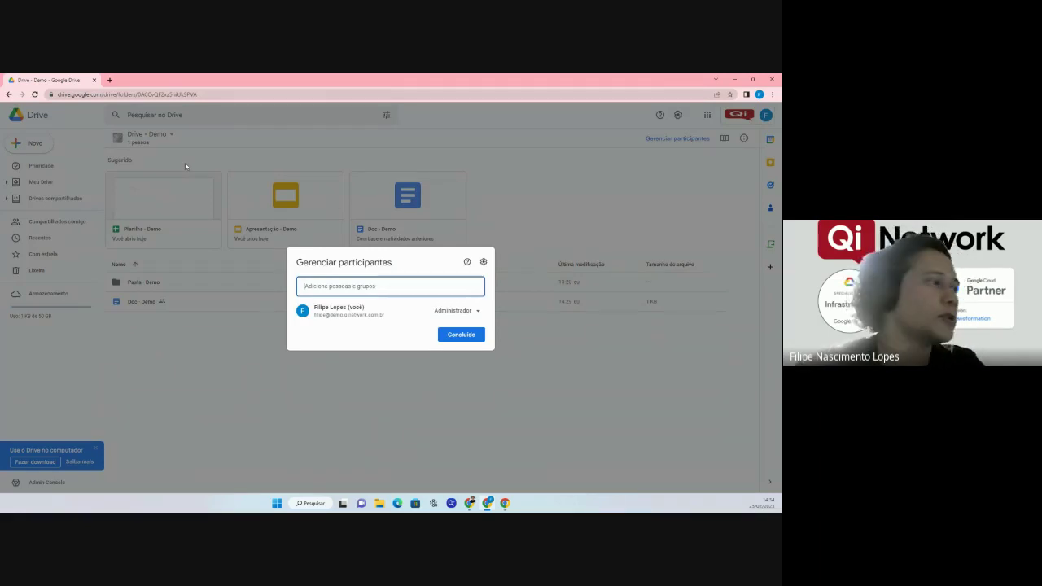
pyautogui.click(328, 293)
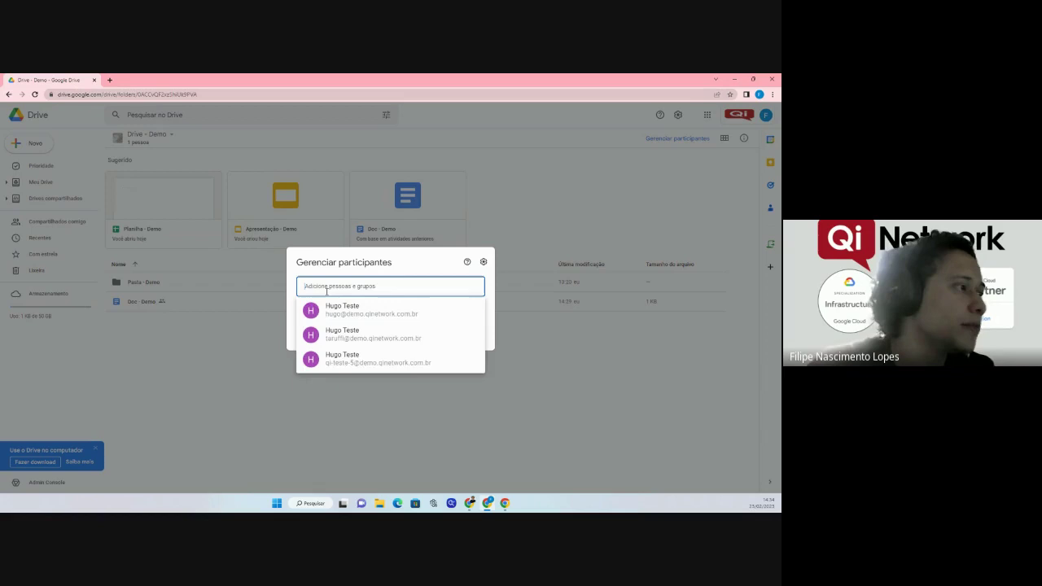
pyautogui.click(338, 308)
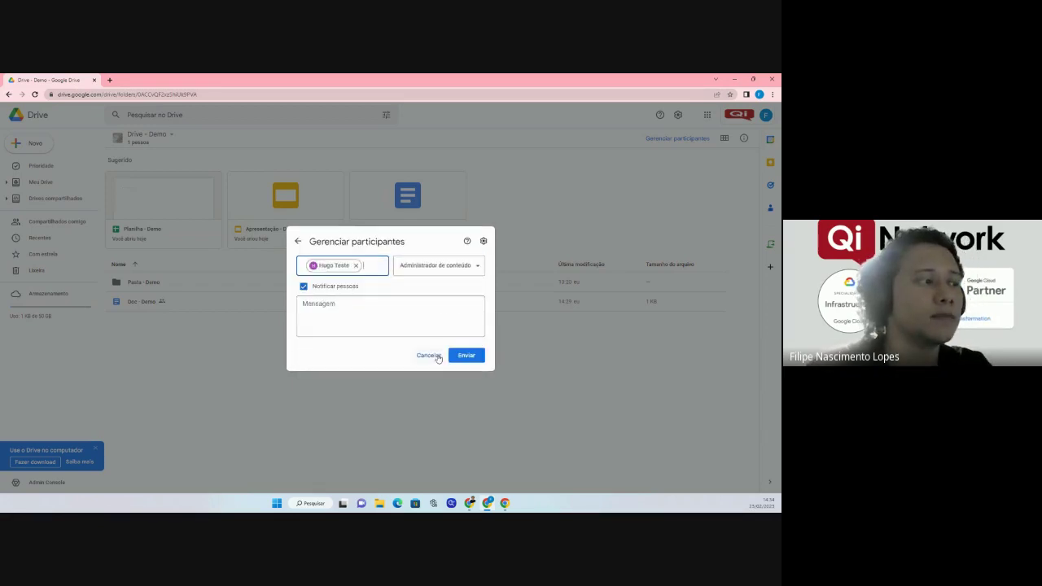
pyautogui.click(429, 356)
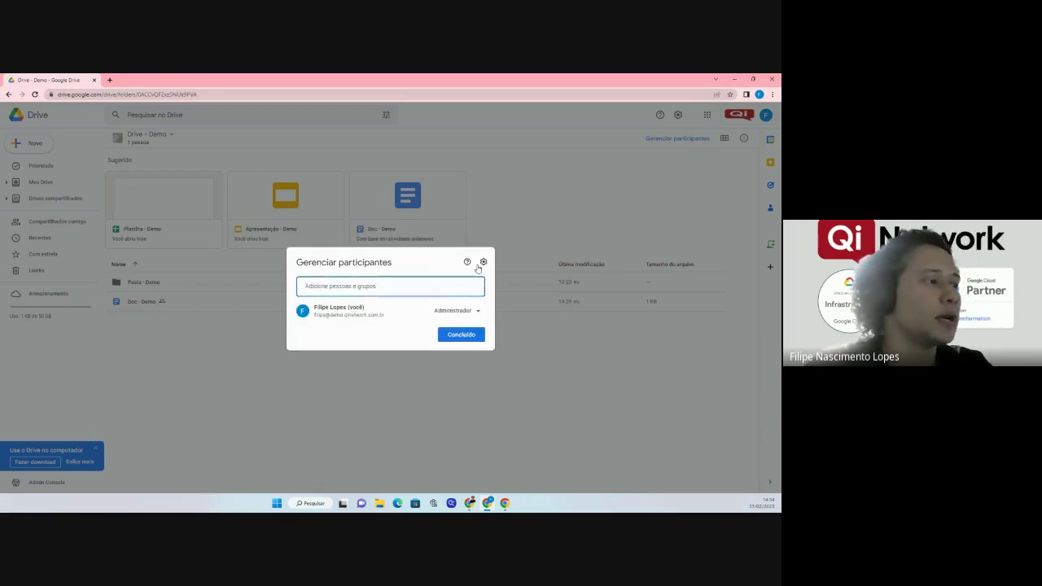
pyautogui.click(534, 334)
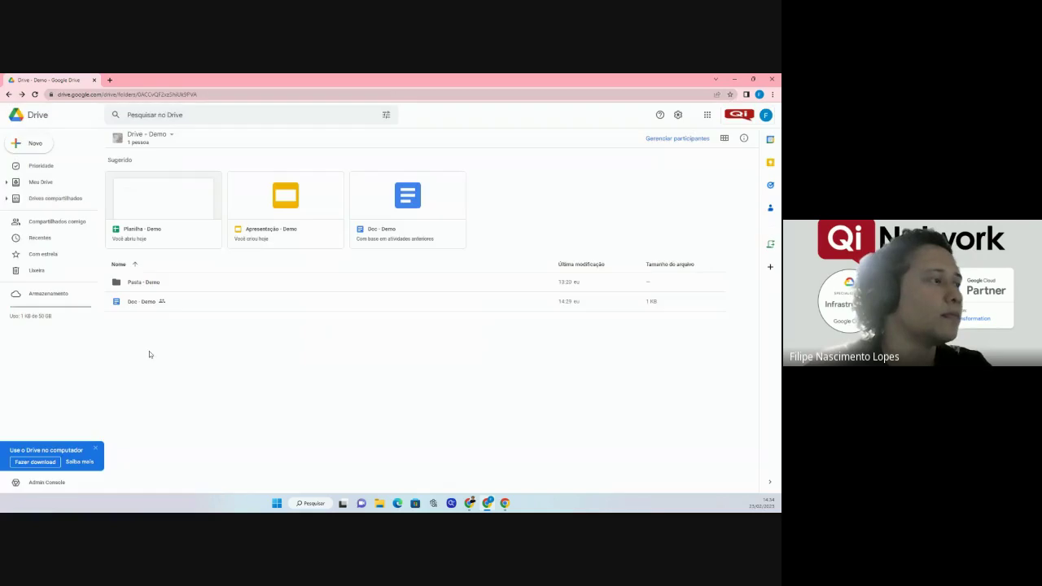
pyautogui.rightClick(155, 302)
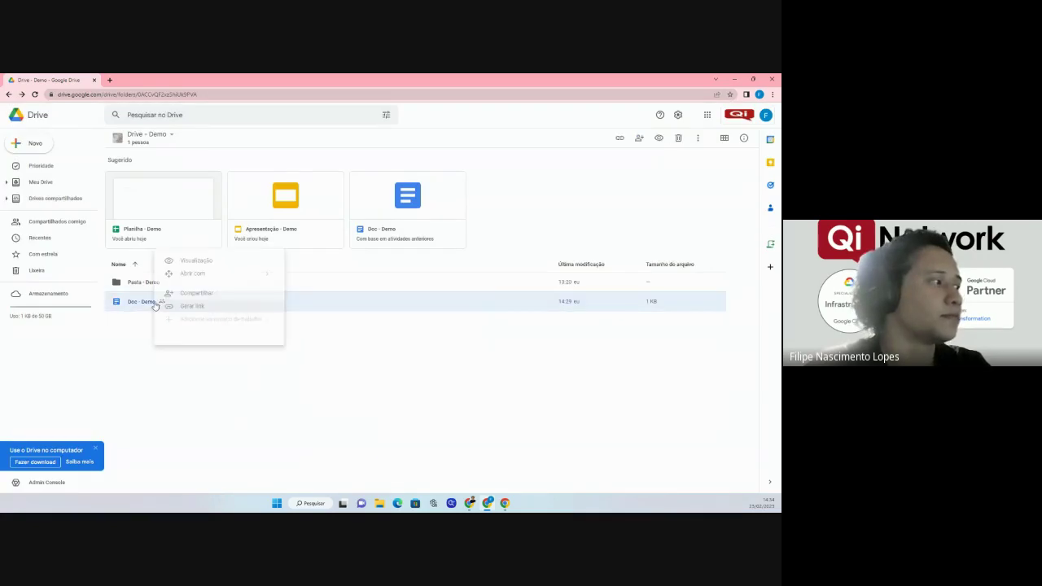
pyautogui.click(257, 298)
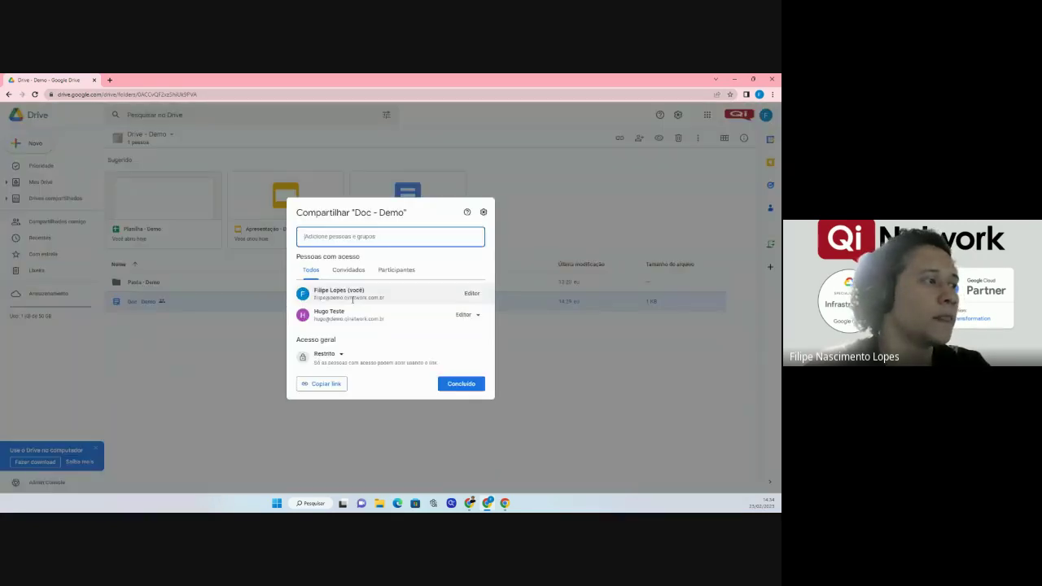
pyautogui.moveTo(350, 315)
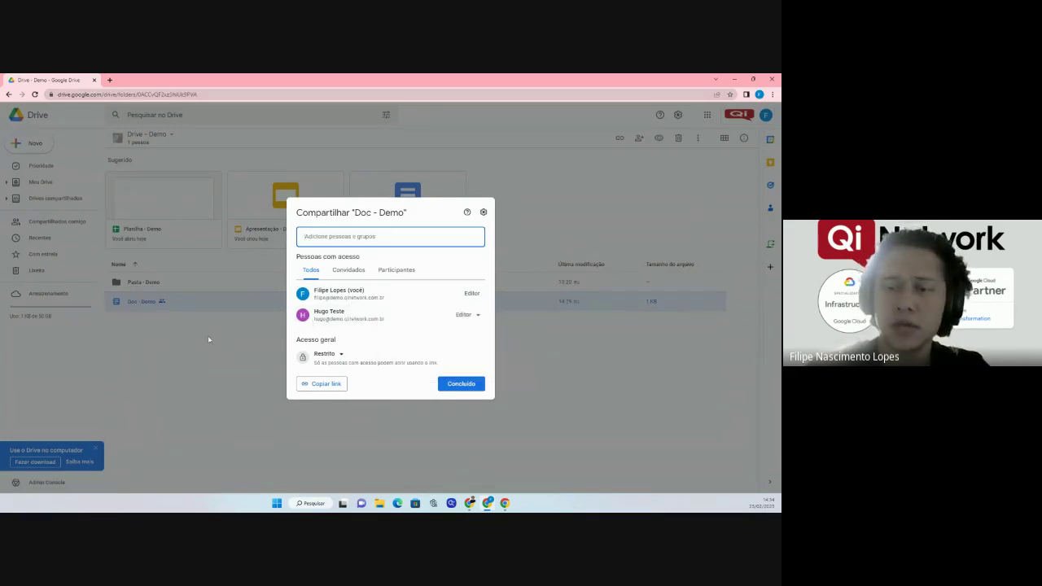
pyautogui.click(184, 342)
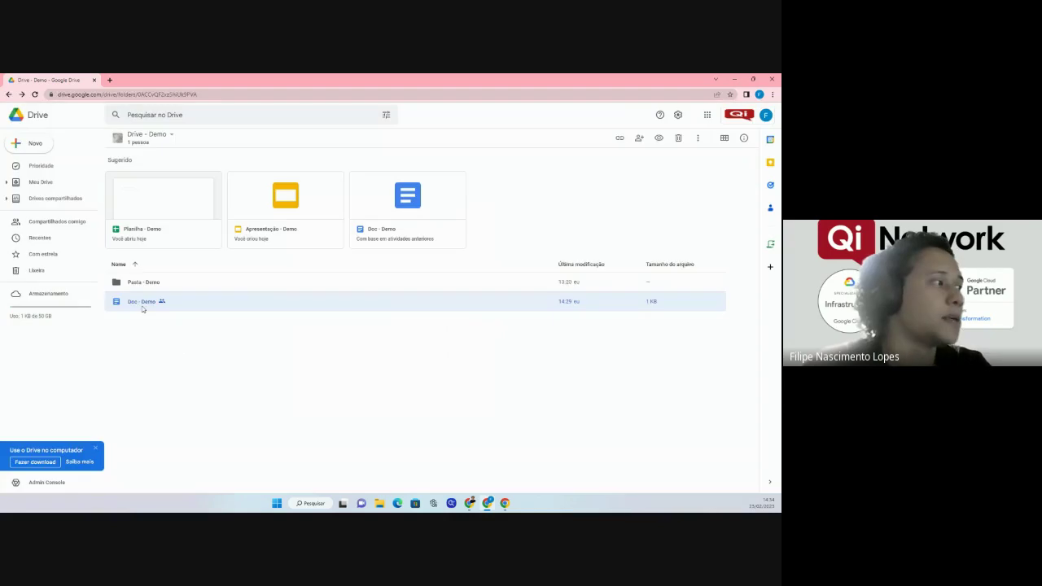
pyautogui.rightClick(145, 284)
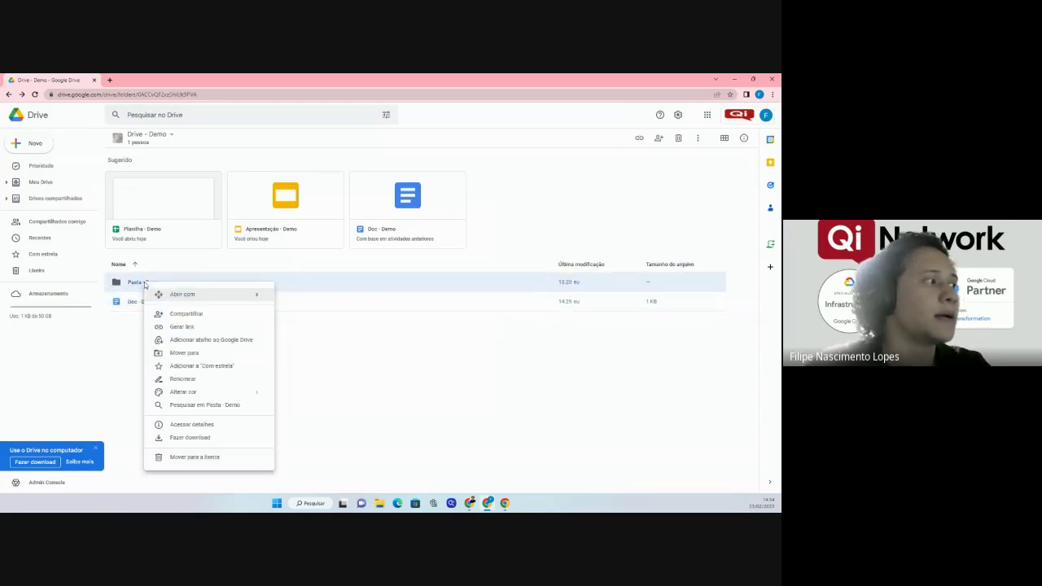
pyautogui.click(185, 315)
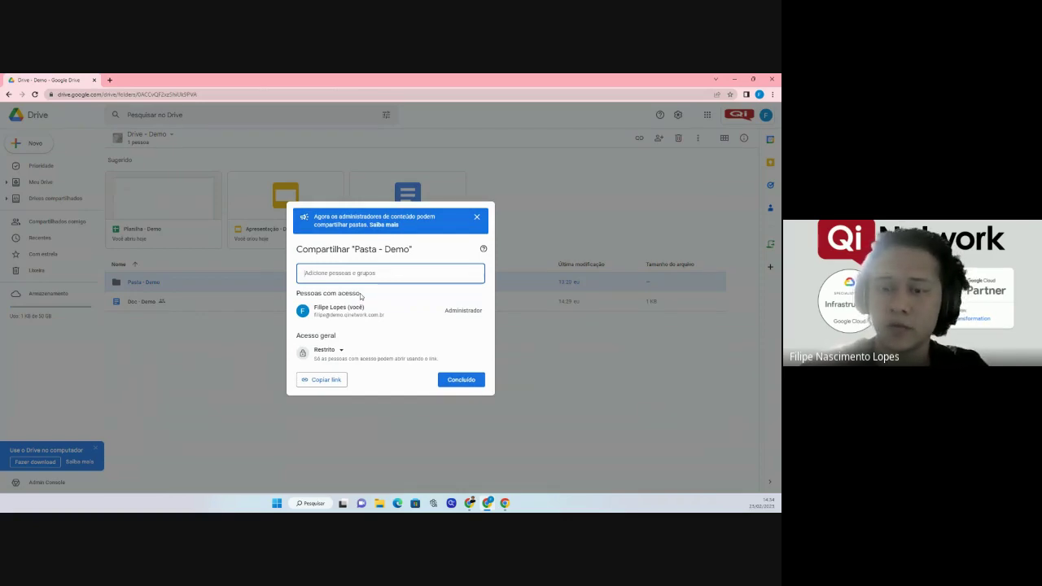
pyautogui.click(461, 377)
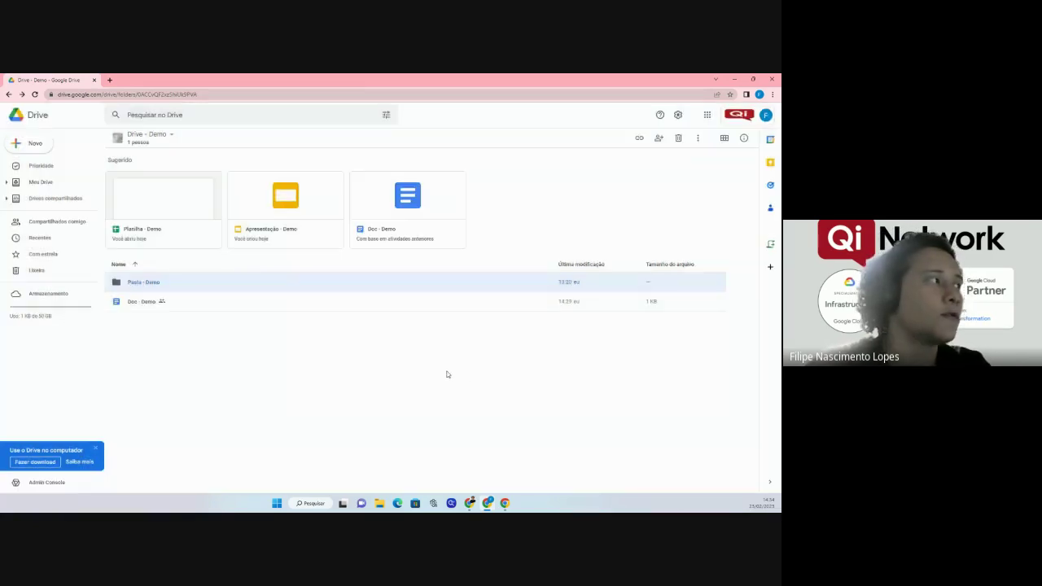
# Invite the test user to Drive - Demo as a Comentador member via Gerenciar participantes.
pyautogui.click(155, 135)
pyautogui.click(185, 151)
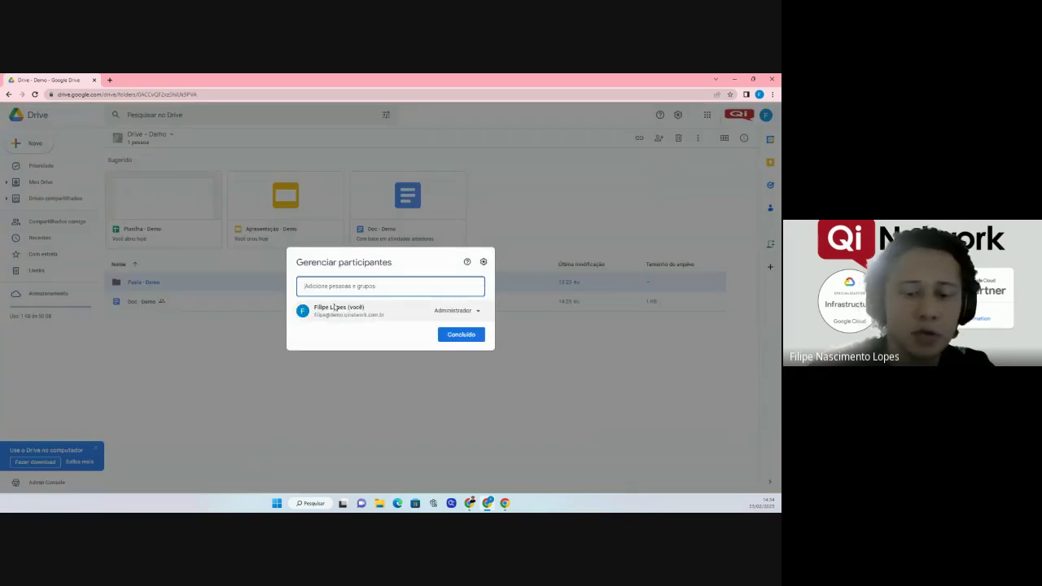
pyautogui.write('hugo teste')
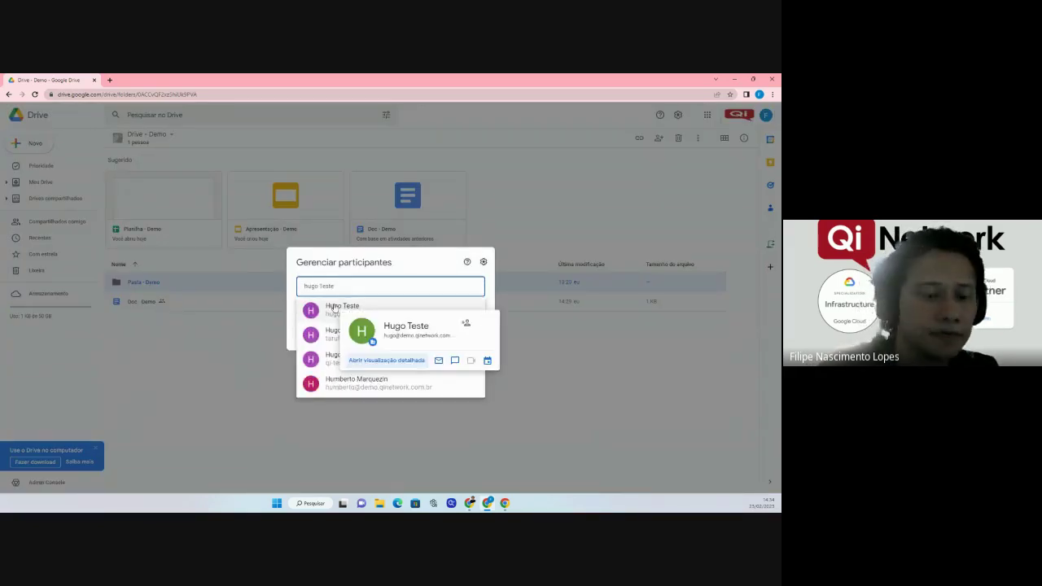
pyautogui.click(334, 307)
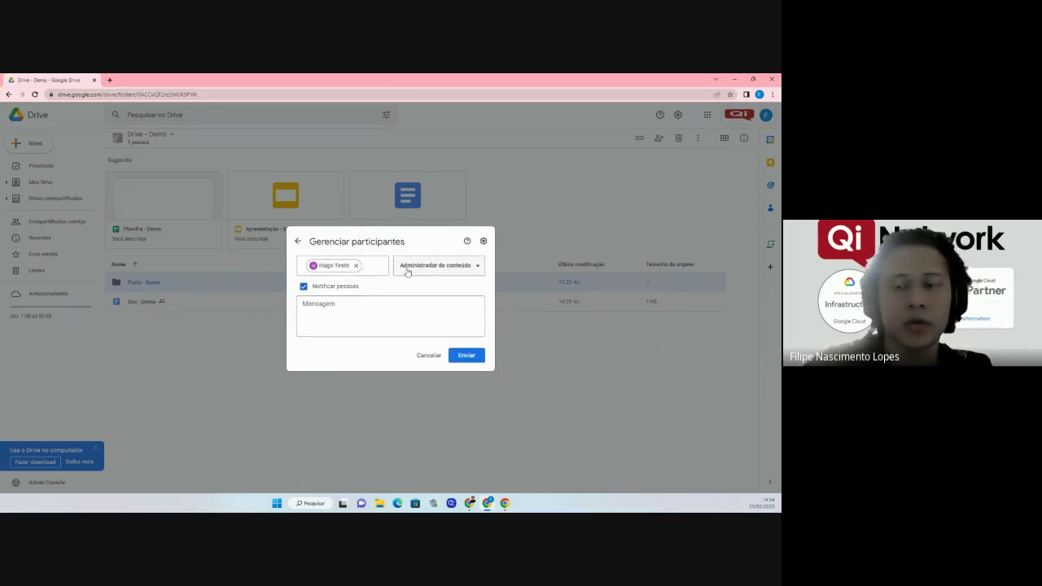
pyautogui.click(409, 272)
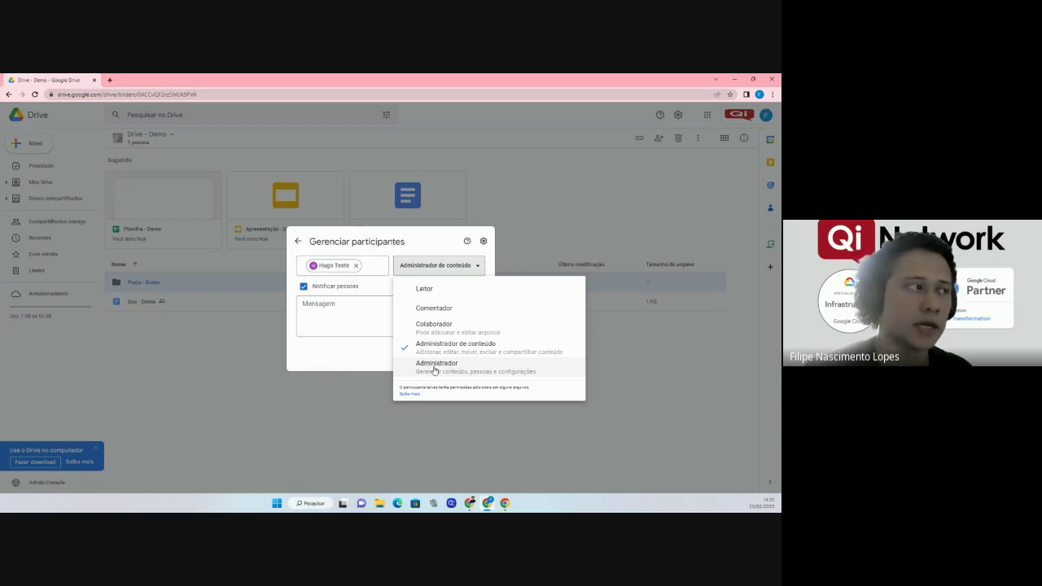
pyautogui.click(436, 313)
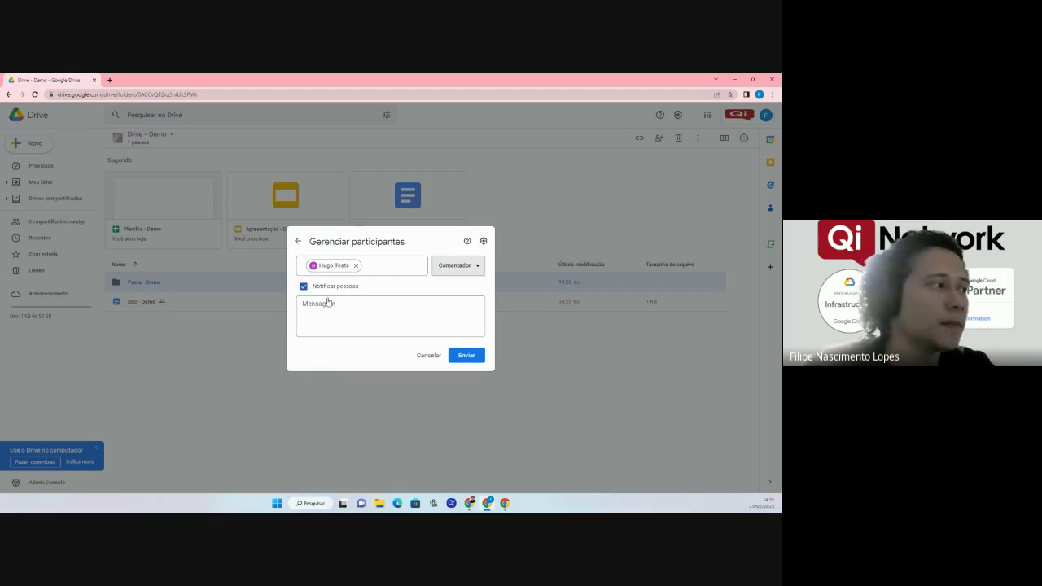
pyautogui.click(464, 355)
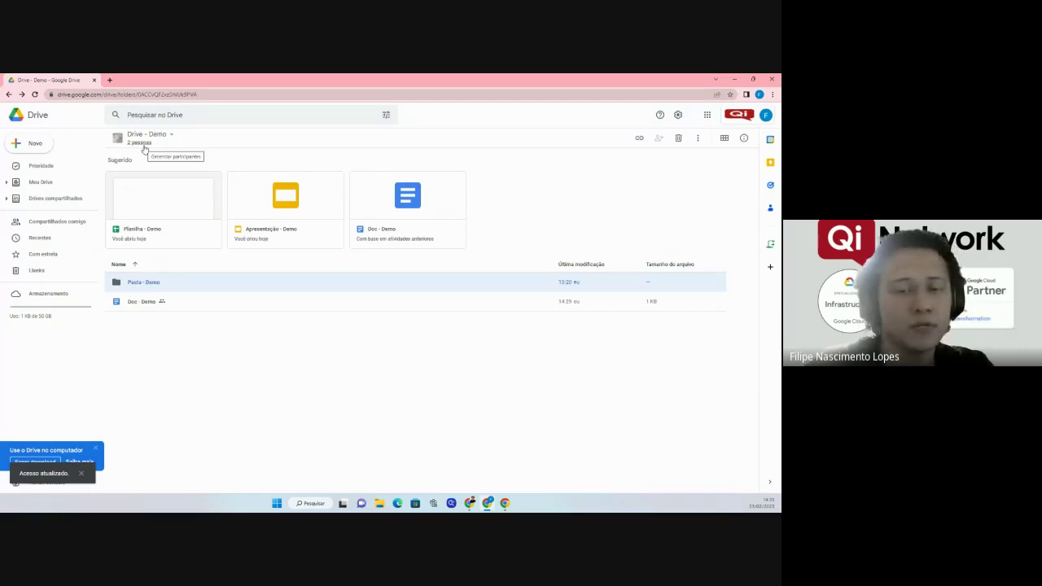
pyautogui.rightClick(135, 283)
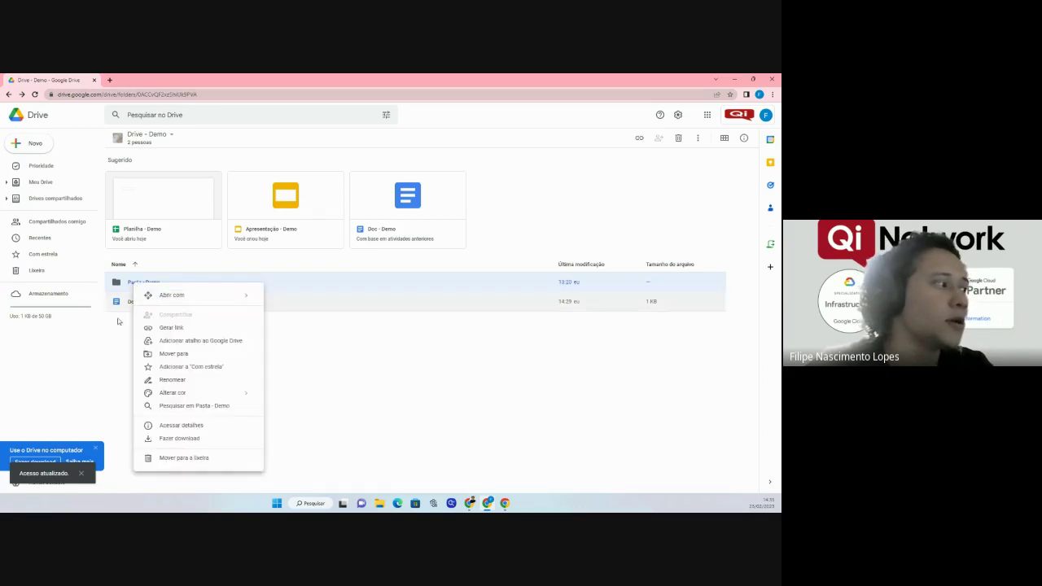
pyautogui.click(119, 321)
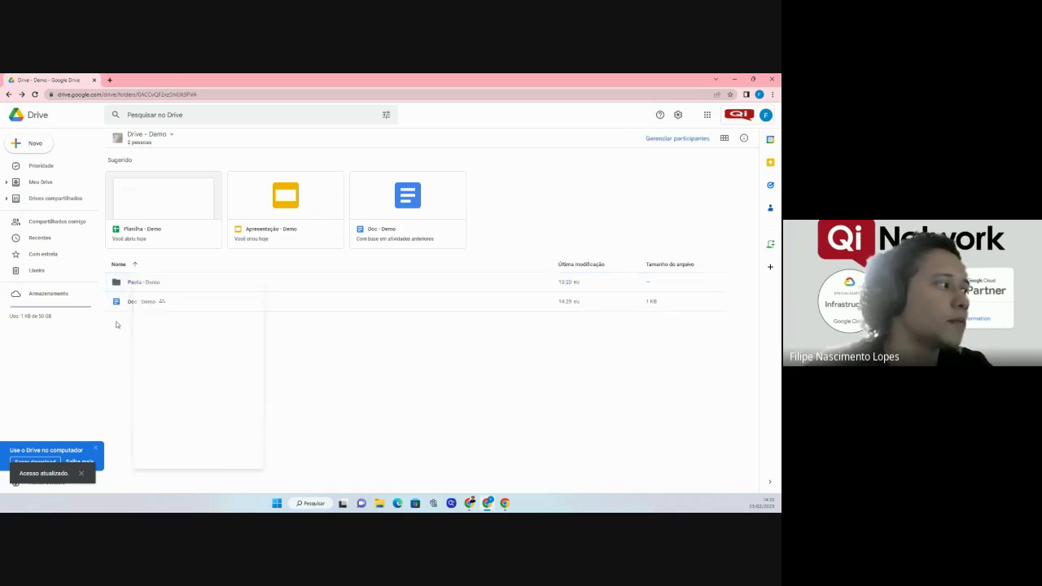
pyautogui.click(138, 286)
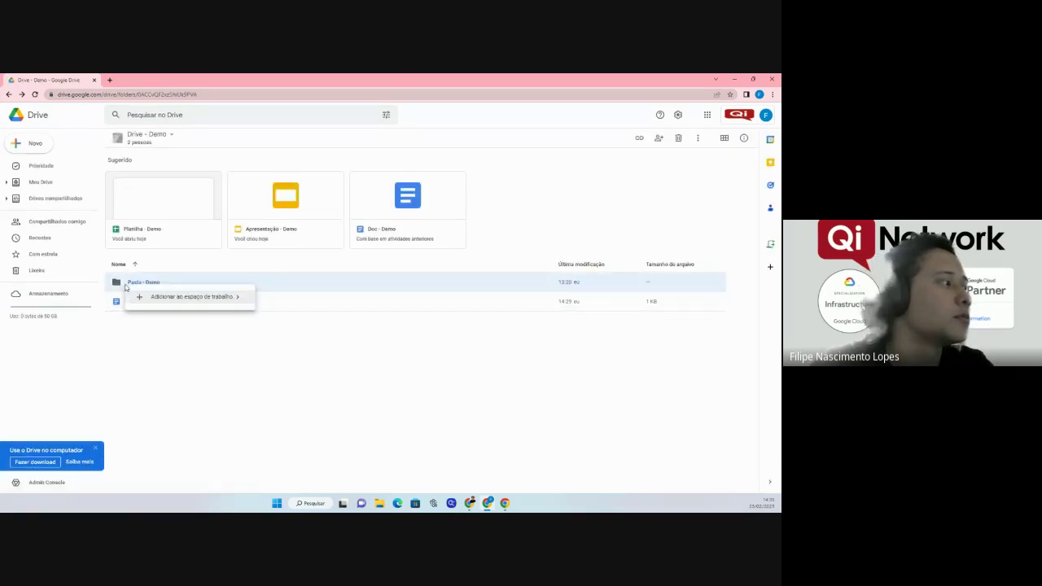
pyautogui.click(205, 407)
pyautogui.rightClick(140, 285)
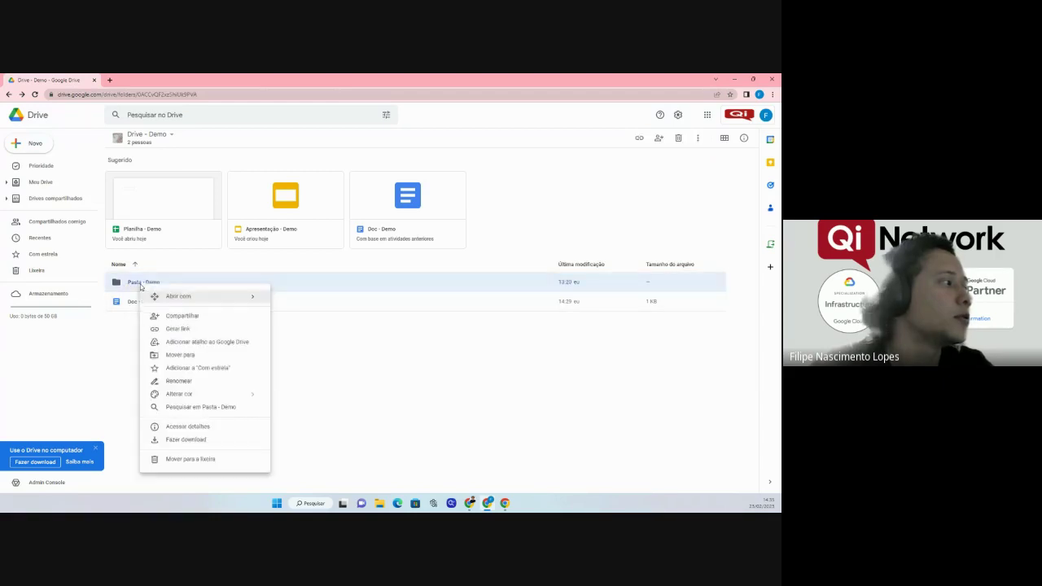
pyautogui.click(179, 326)
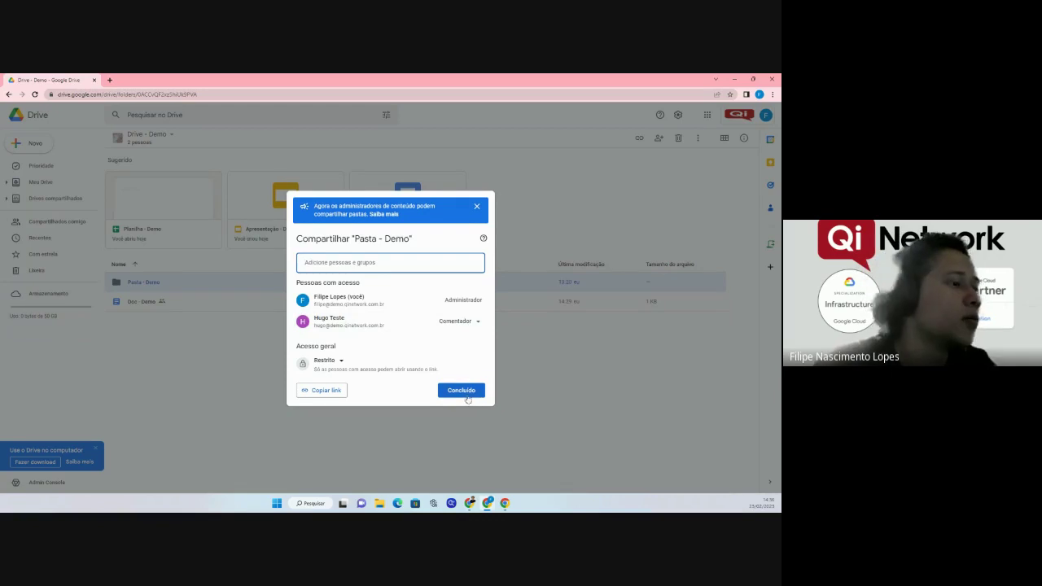
pyautogui.click(466, 394)
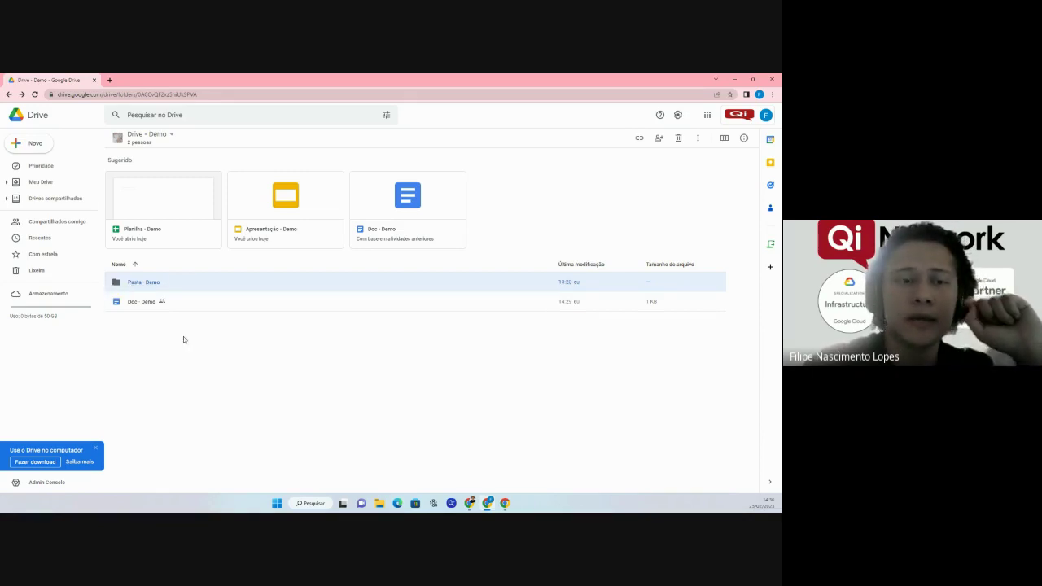
pyautogui.doubleClick(131, 283)
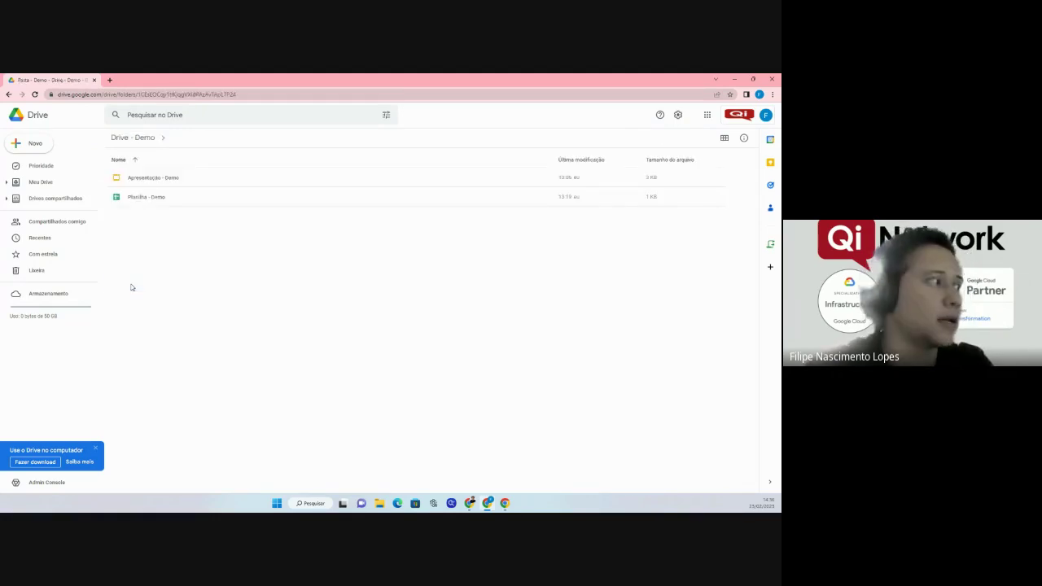
pyautogui.rightClick(144, 204)
pyautogui.click(175, 248)
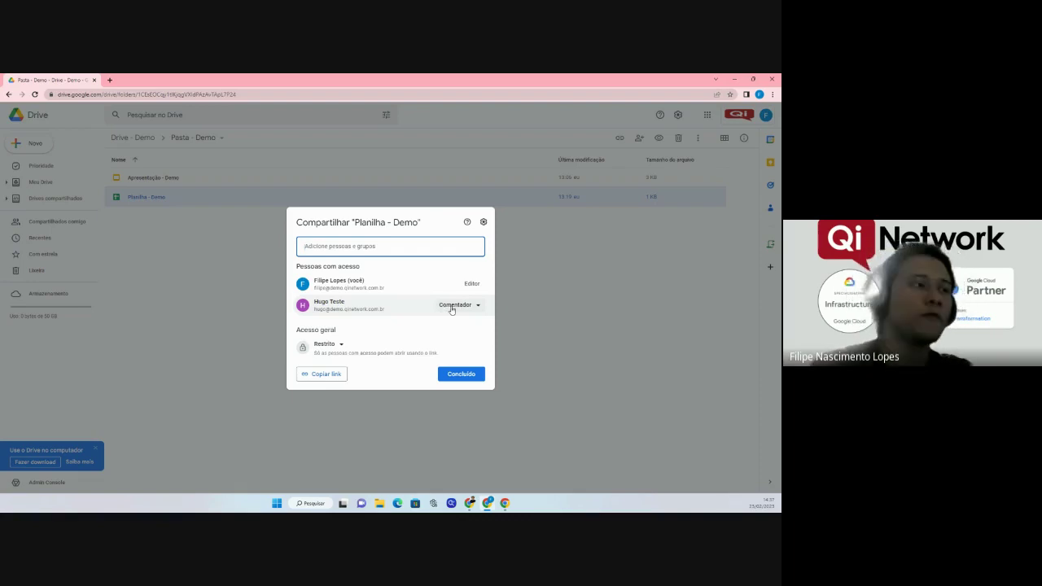
pyautogui.click(453, 306)
pyautogui.click(318, 329)
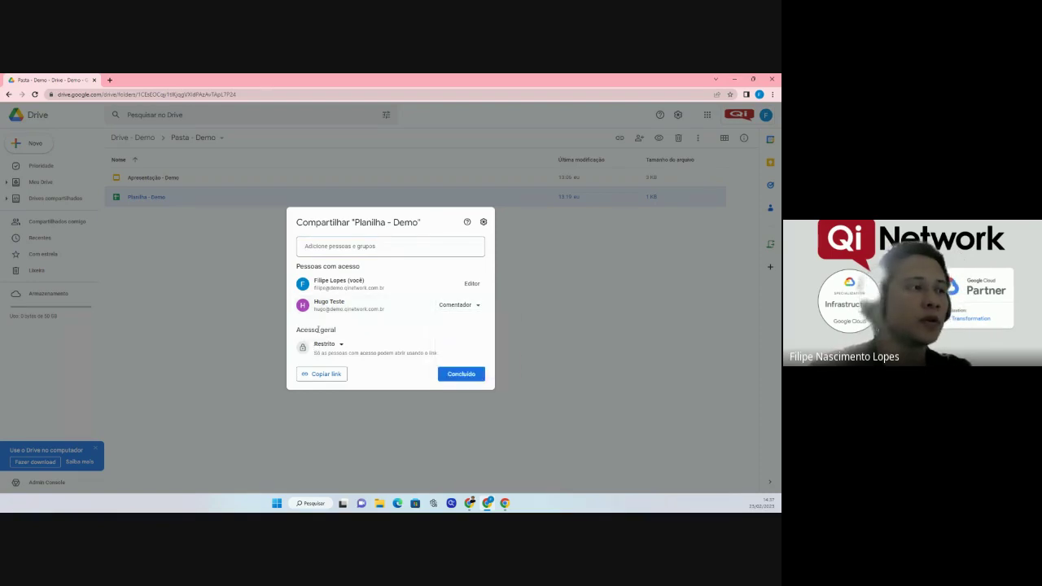
pyautogui.click(237, 260)
pyautogui.click(136, 140)
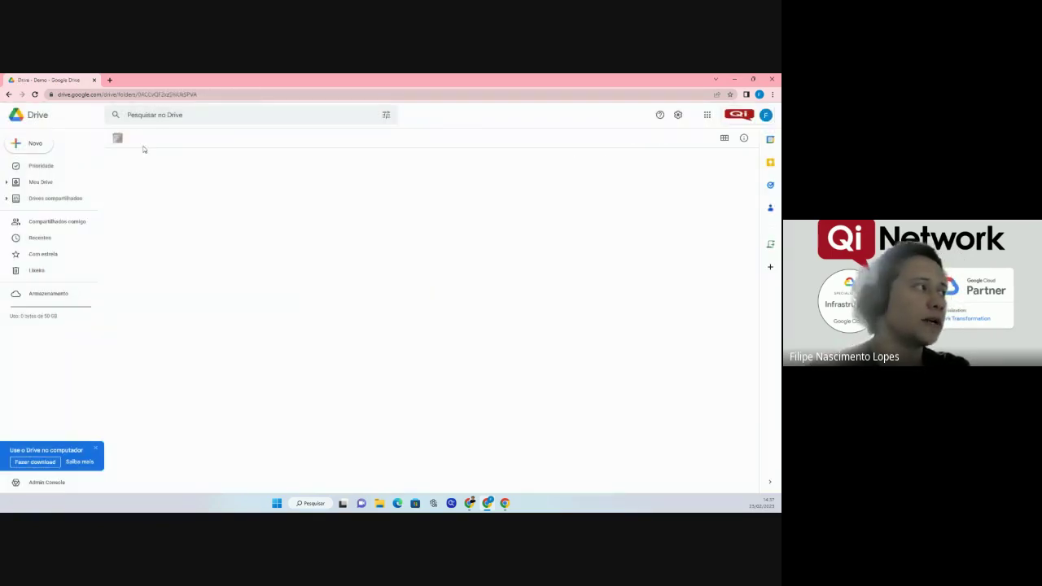
pyautogui.click(140, 142)
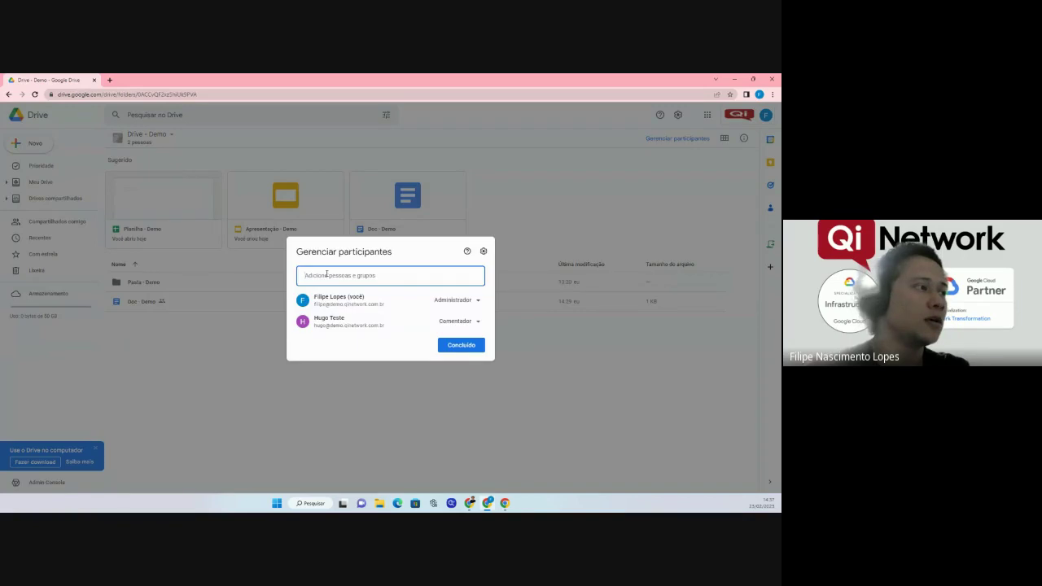
pyautogui.click(475, 320)
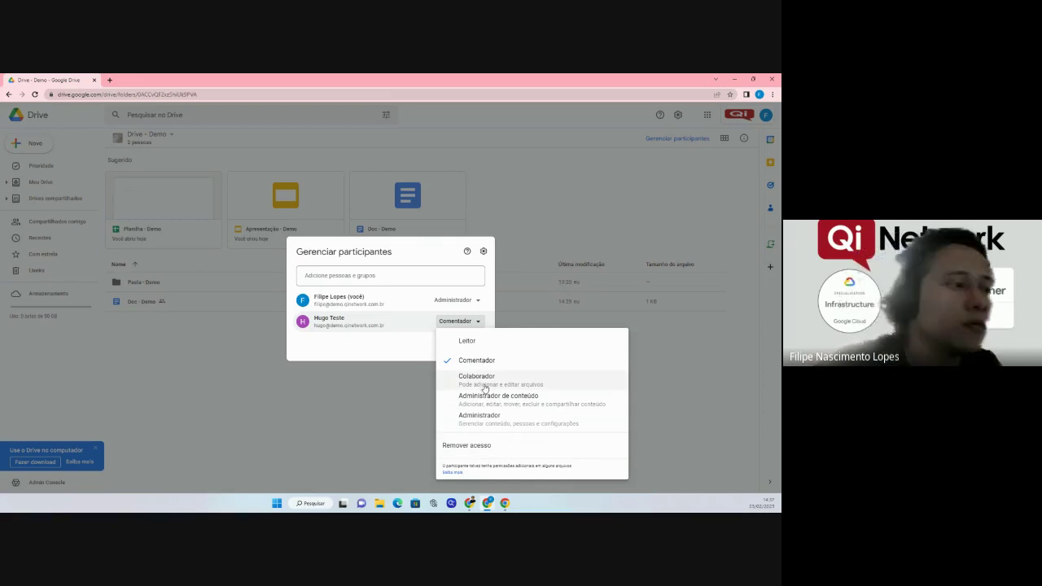
pyautogui.click(486, 382)
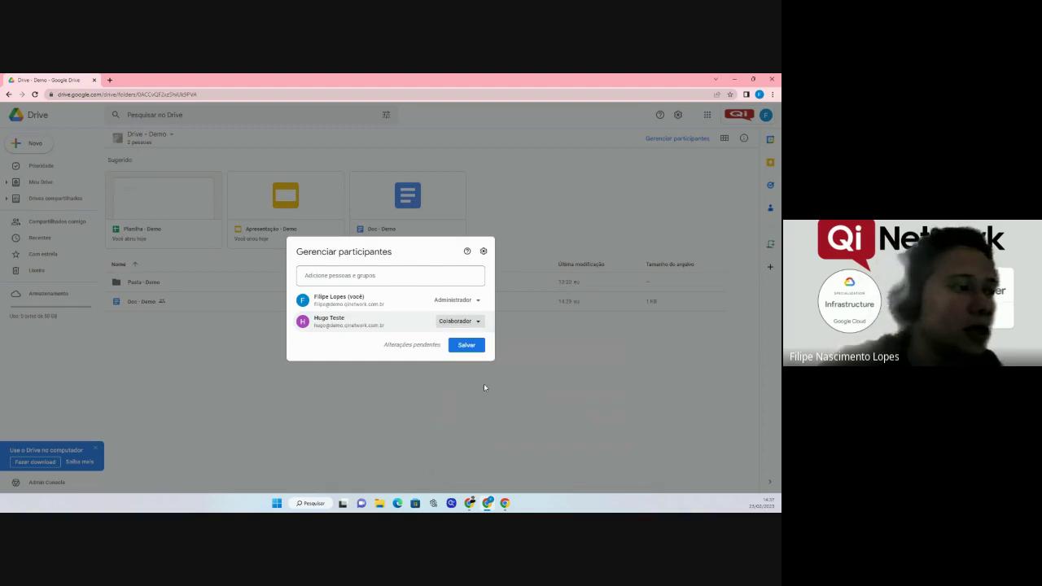
pyautogui.click(458, 321)
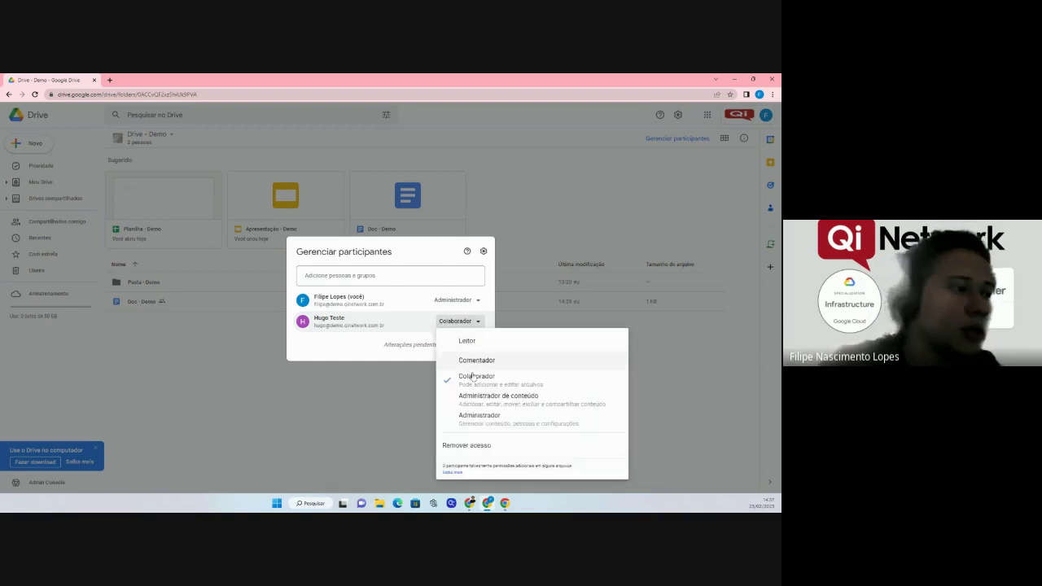
pyautogui.click(371, 350)
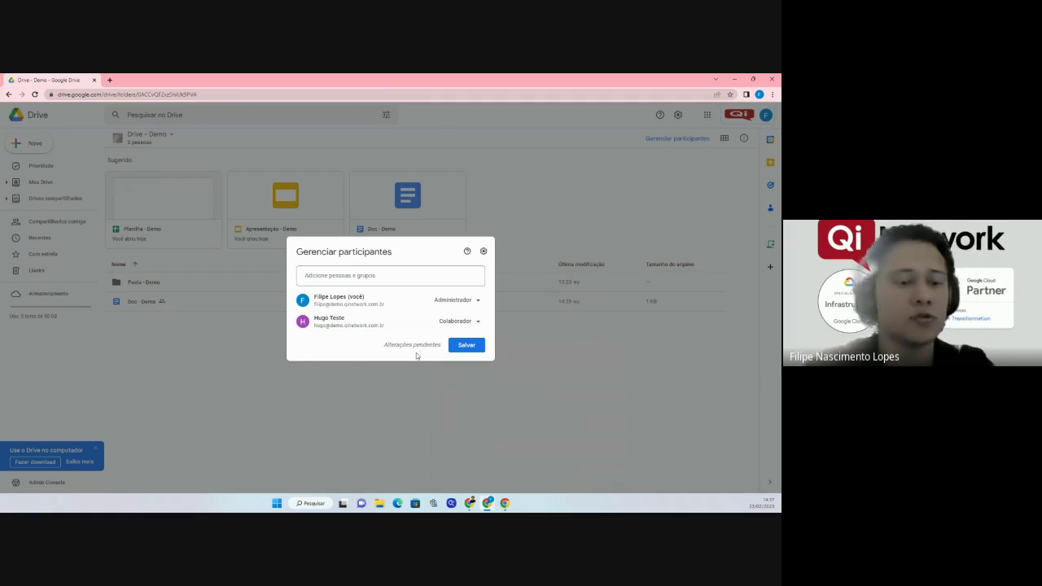
pyautogui.press('Escape')
pyautogui.click(426, 312)
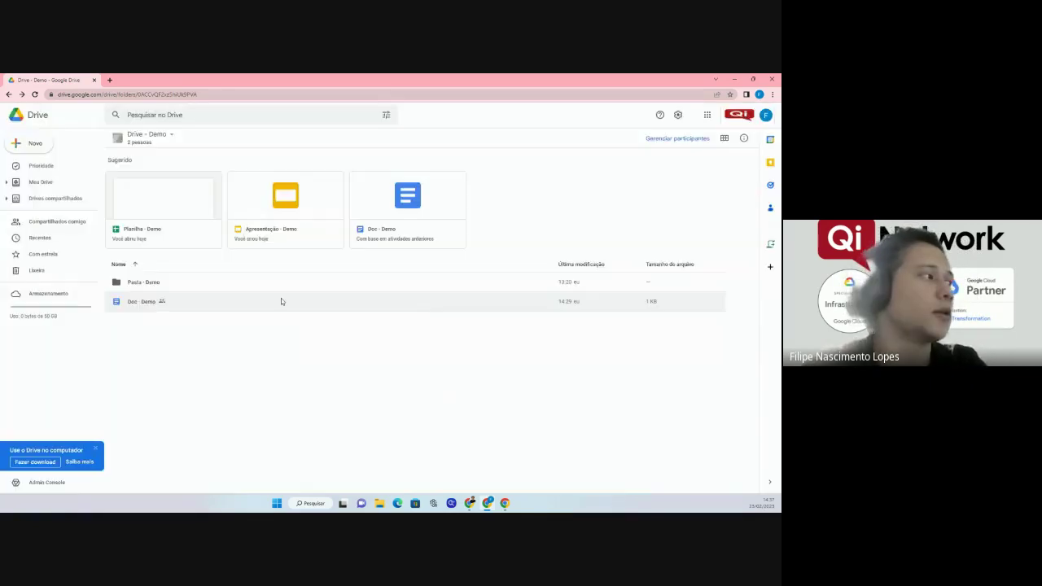
# Open Pasta - Demo and make the test user an Editor of Apresentação - Demo.
pyautogui.doubleClick(160, 284)
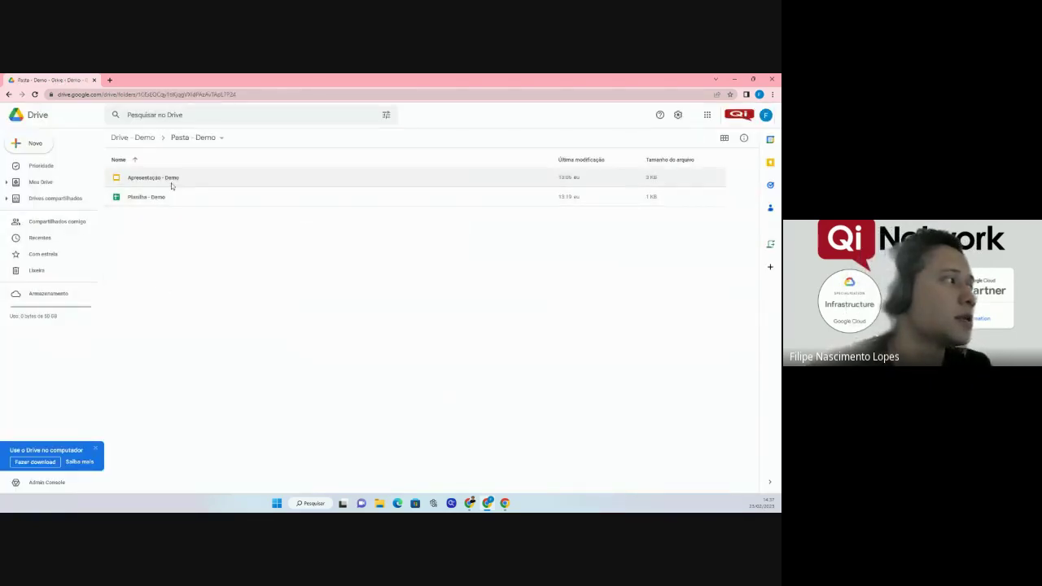
pyautogui.rightClick(169, 185)
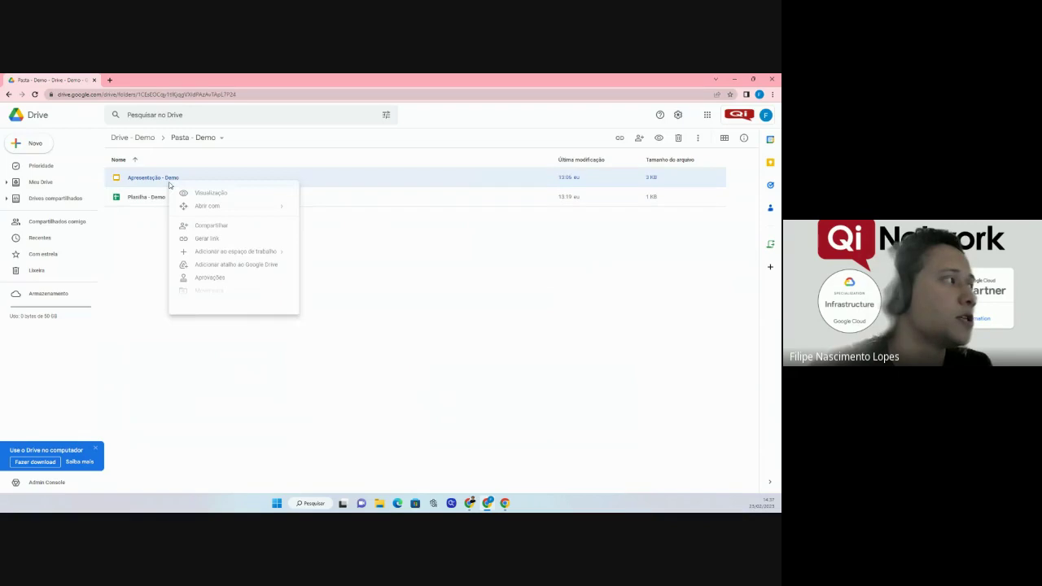
pyautogui.click(194, 228)
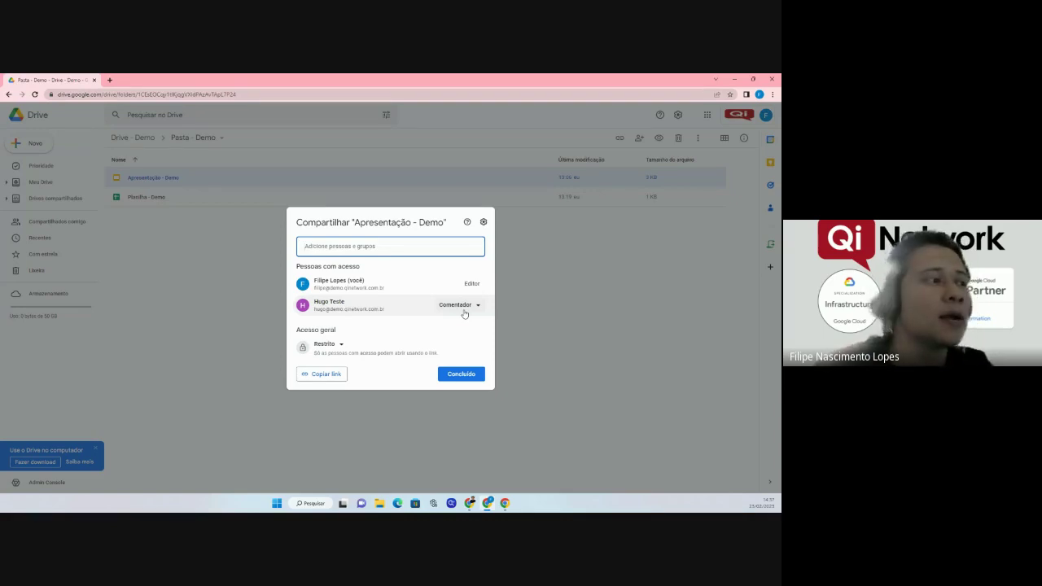
pyautogui.click(462, 307)
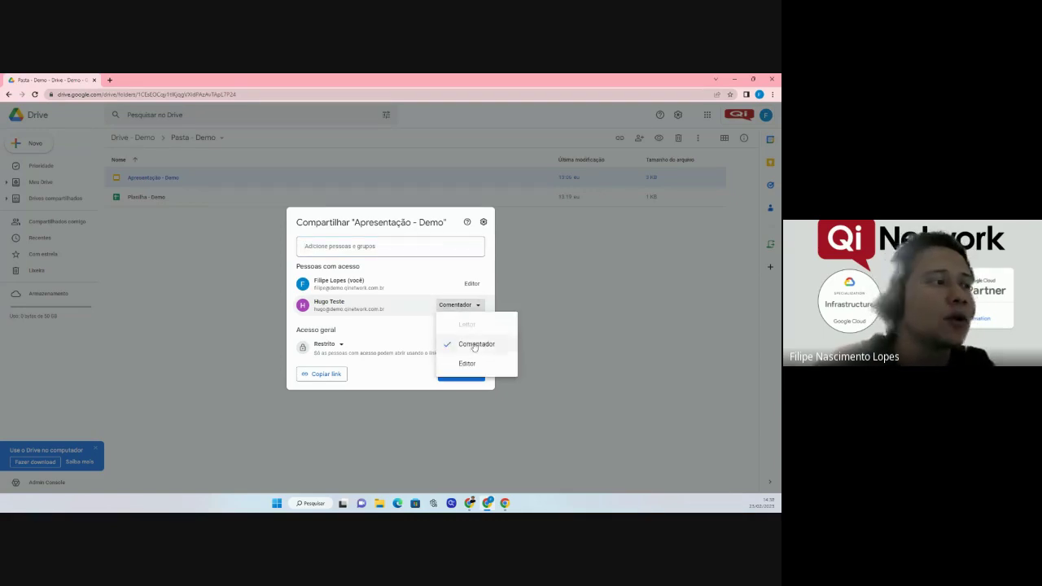
pyautogui.click(467, 364)
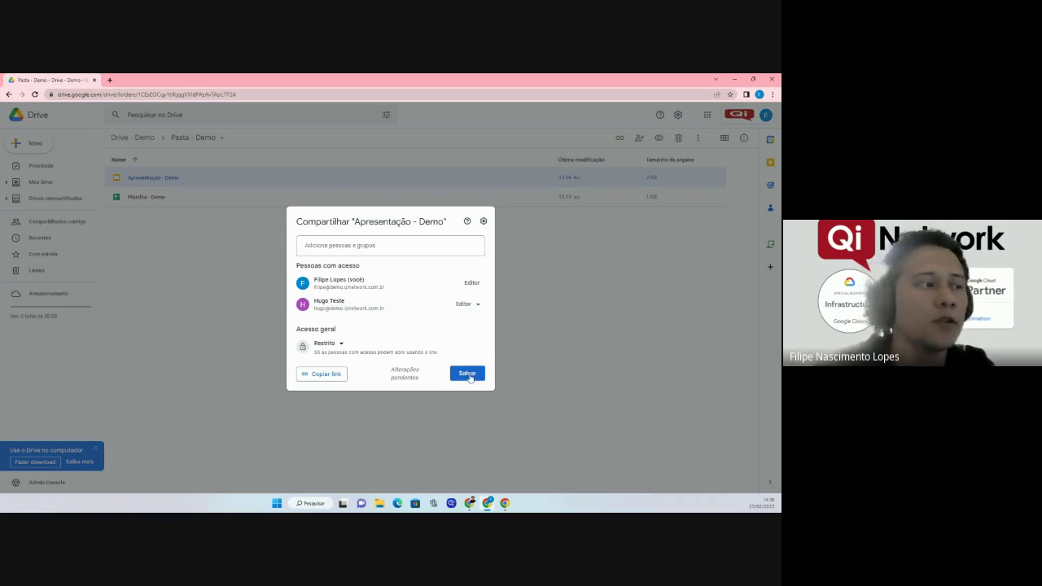
pyautogui.click(468, 374)
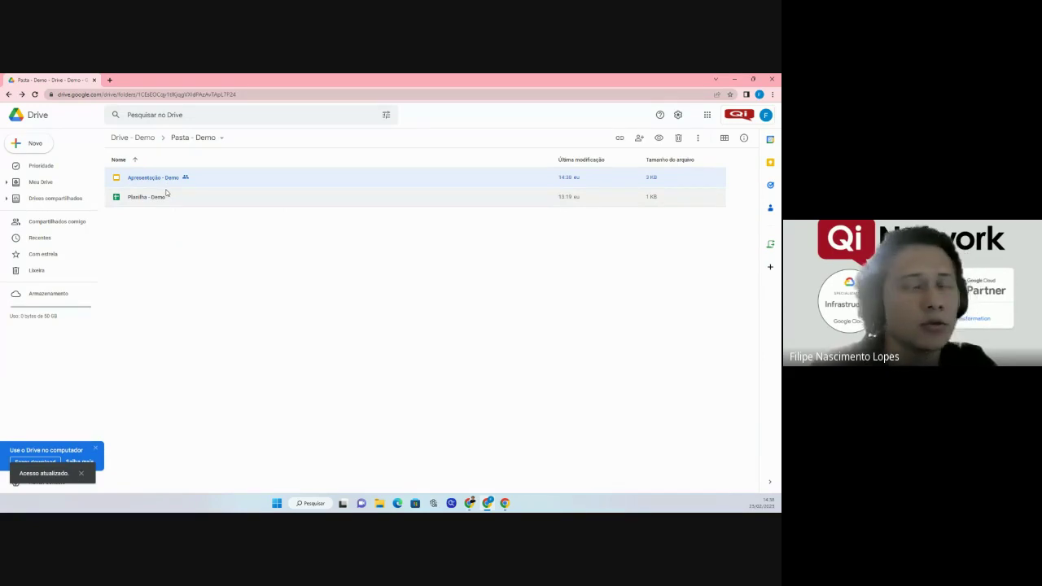
# Check Planilha - Demo's sharing settings, leaving the test user as Comentador.
pyautogui.rightClick(155, 201)
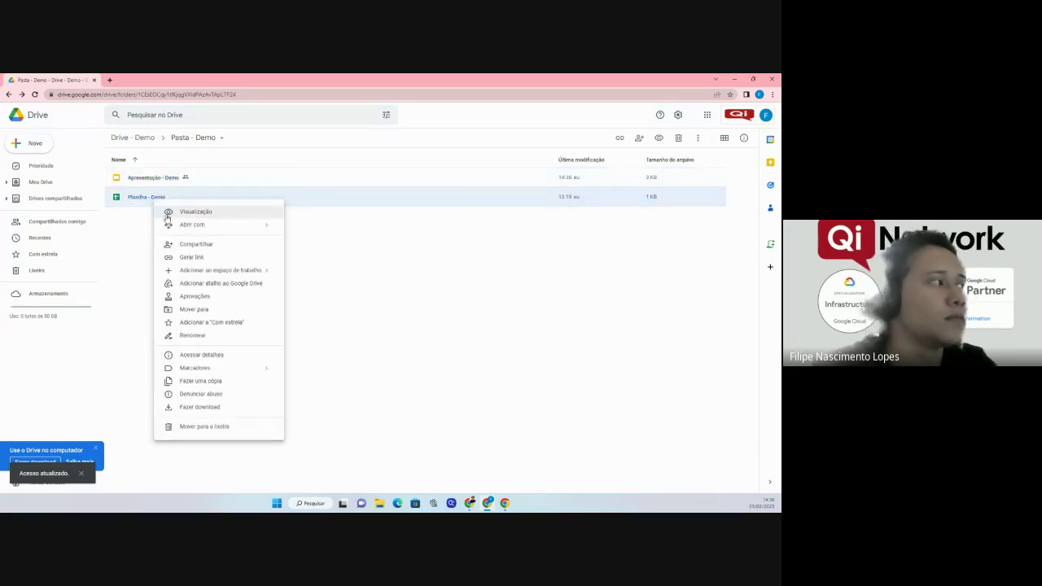
pyautogui.click(193, 245)
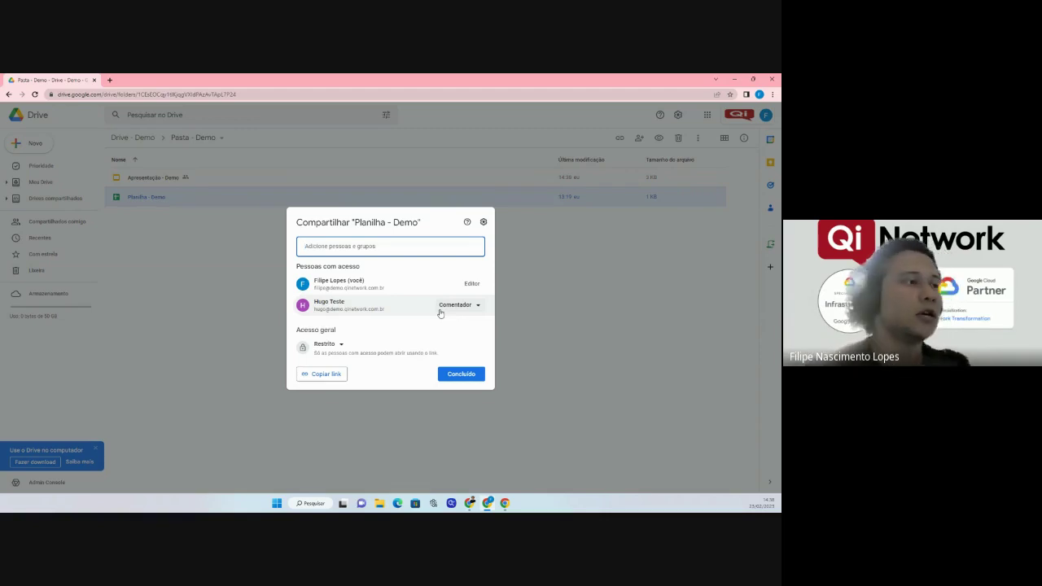
pyautogui.click(461, 373)
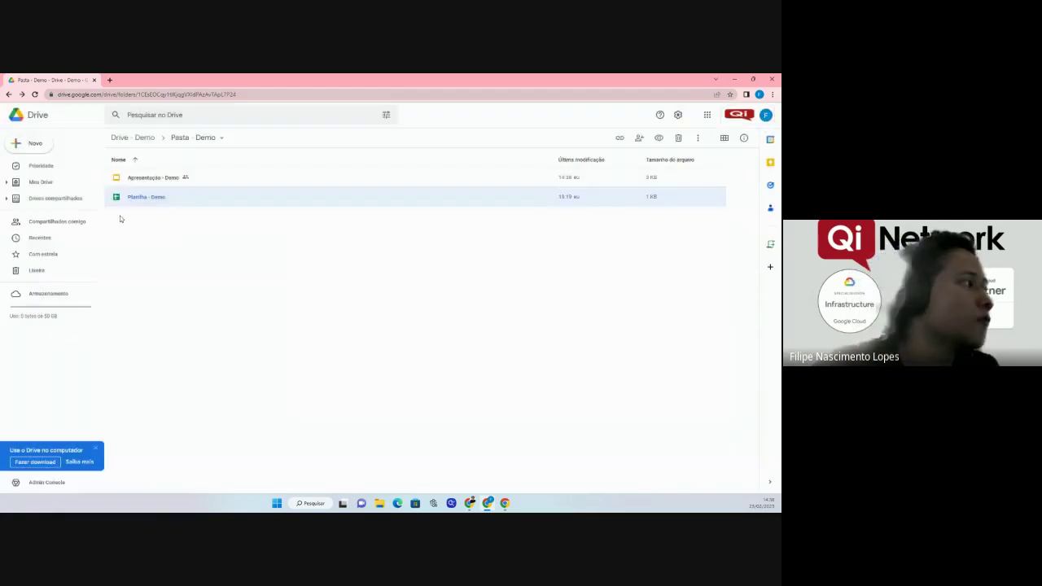
pyautogui.rightClick(145, 179)
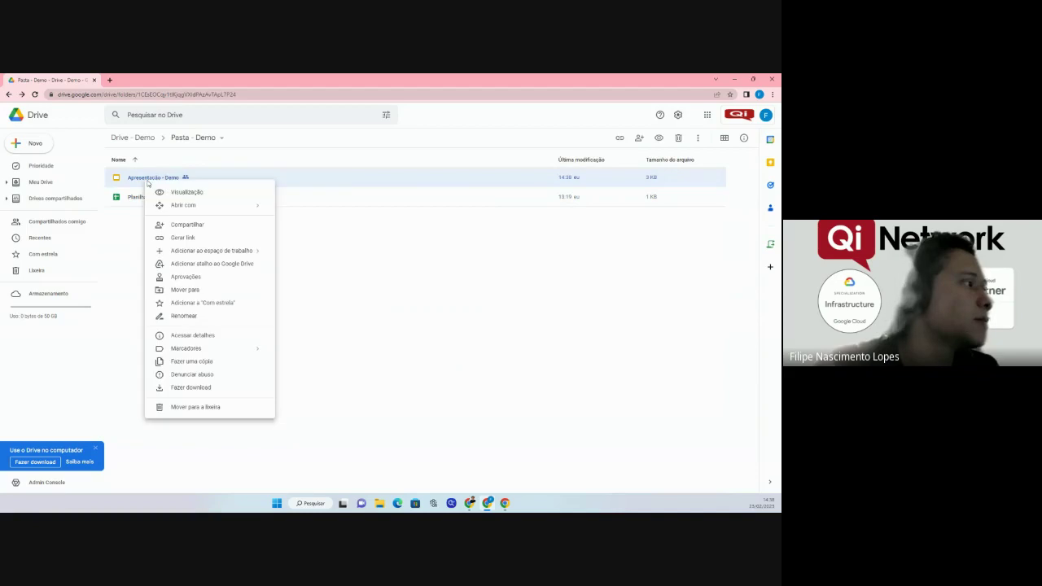
# Restore the test user to Comentador on Apresentação - Demo, then return to Drive - Demo.
pyautogui.click(184, 223)
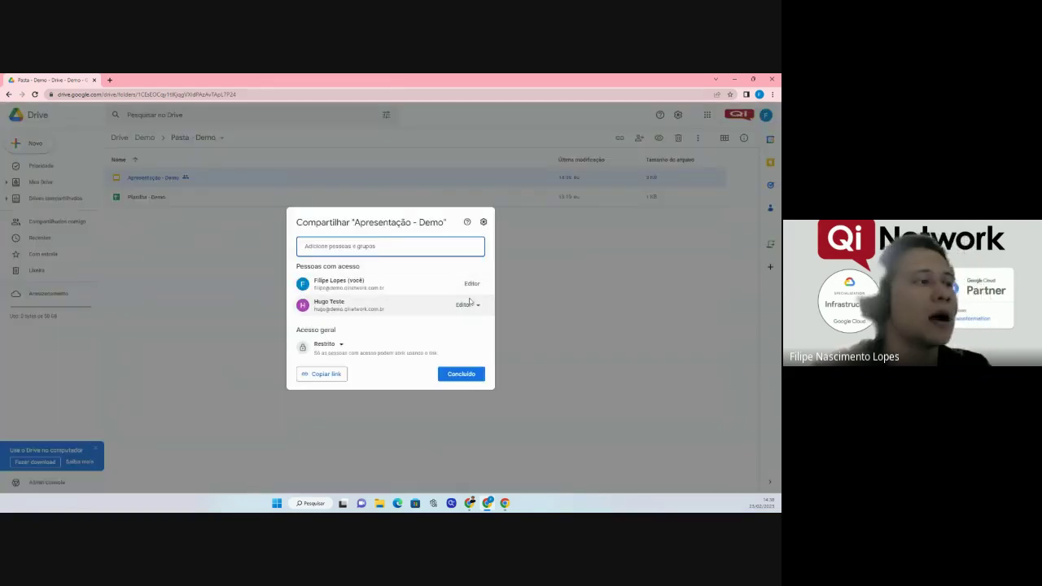
pyautogui.click(466, 304)
pyautogui.click(489, 345)
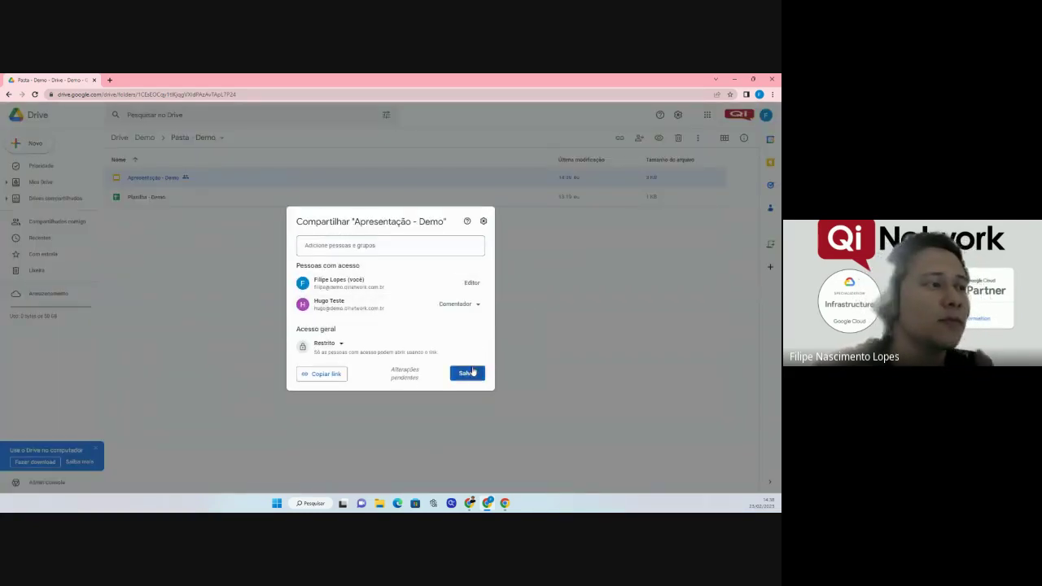
pyautogui.click(467, 373)
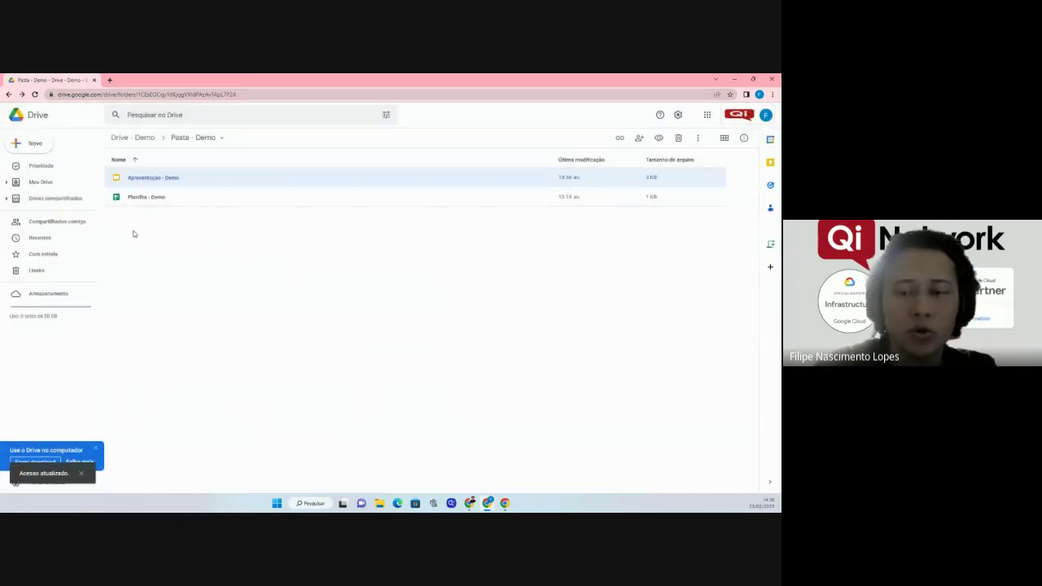
pyautogui.click(131, 139)
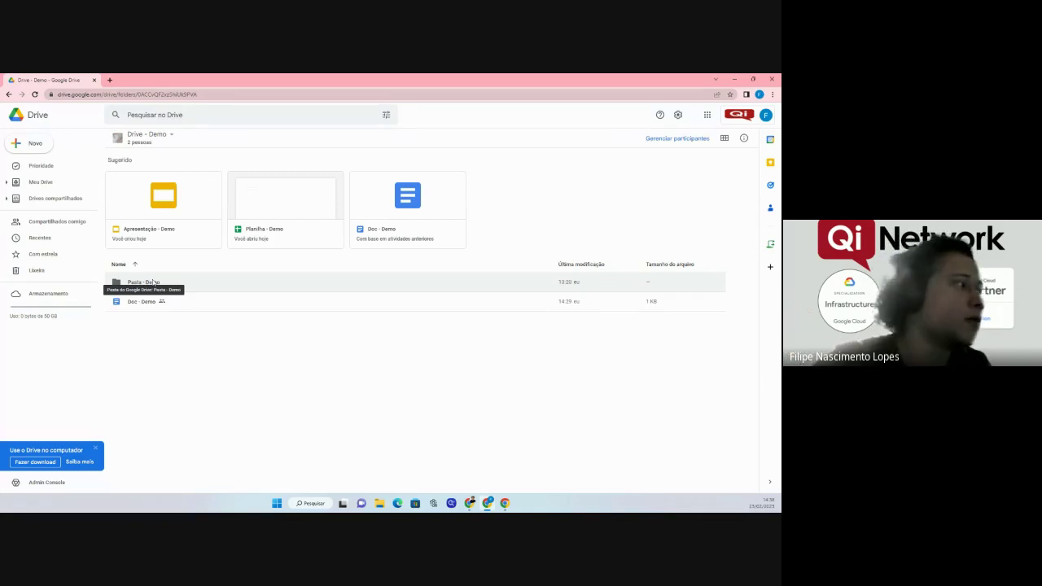
# Give the other member Colaborador access on the Pasta - Demo folder and save.
pyautogui.rightClick(153, 283)
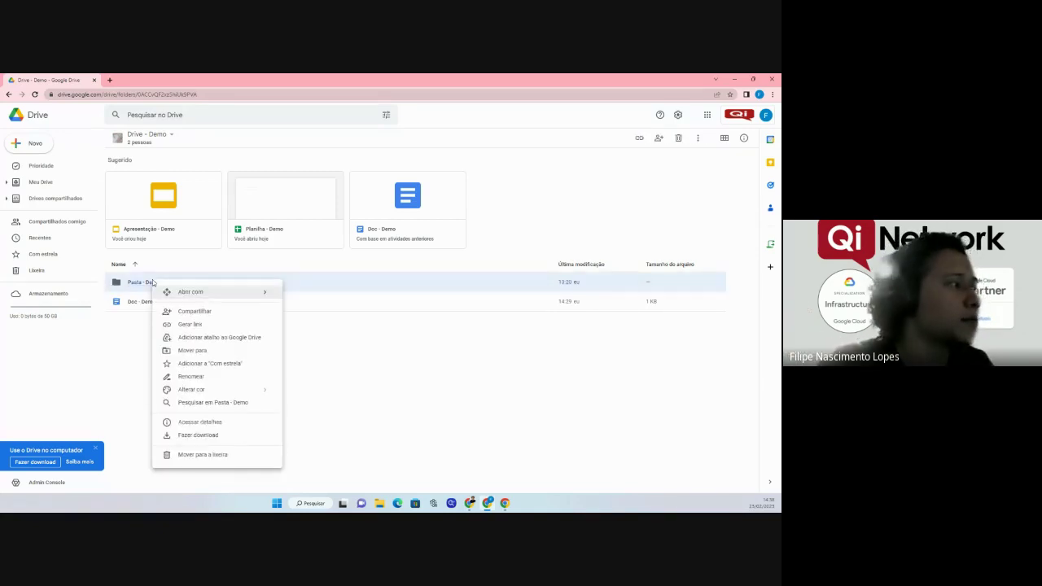
pyautogui.click(187, 312)
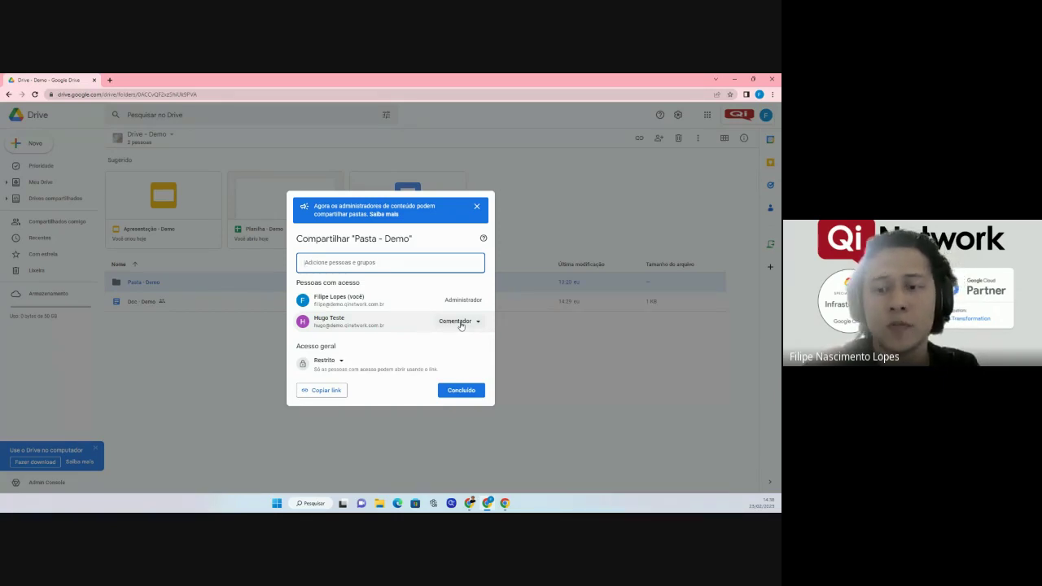
pyautogui.click(460, 323)
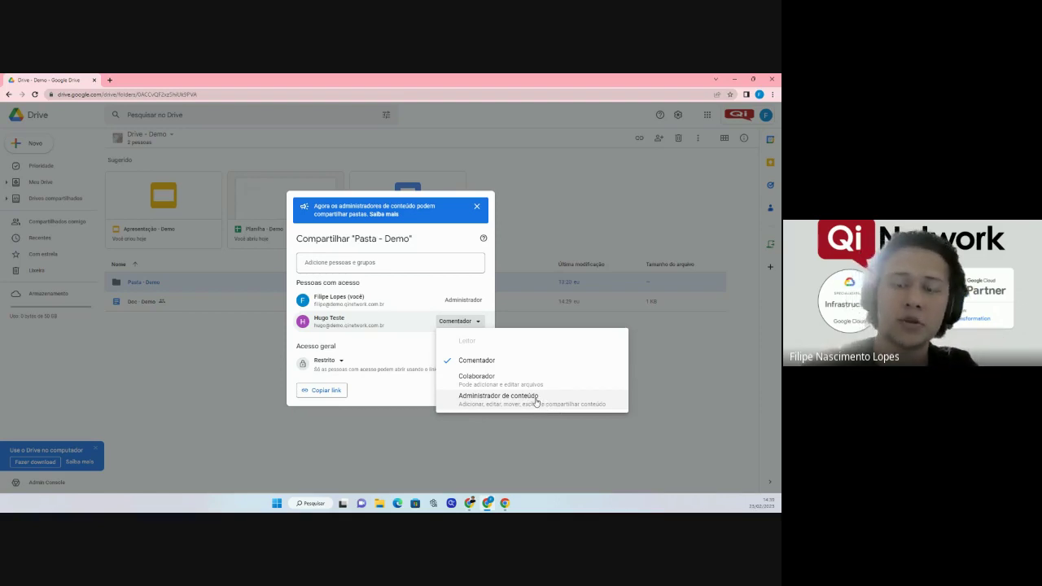
pyautogui.click(510, 384)
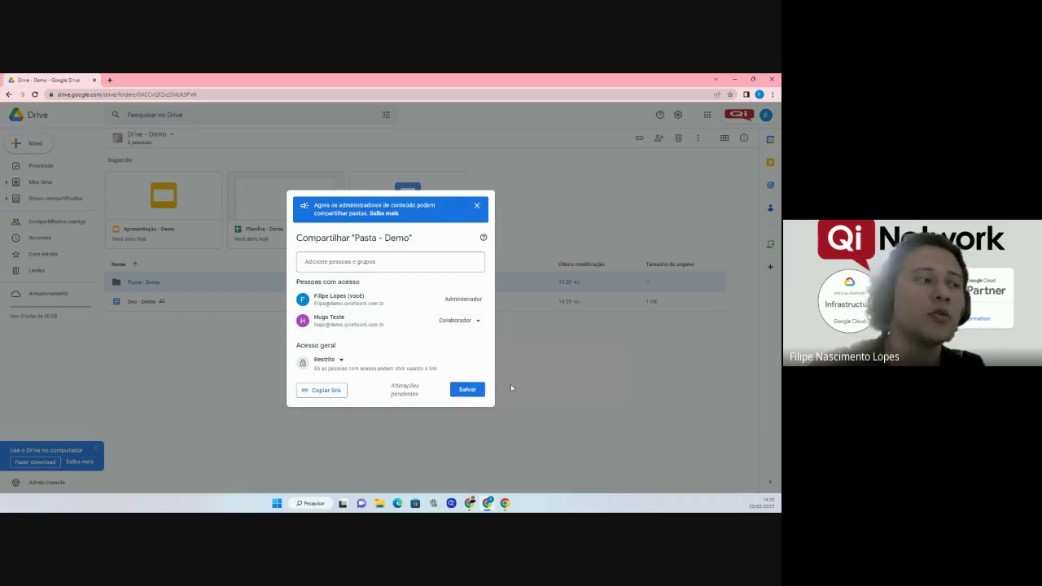
pyautogui.click(469, 391)
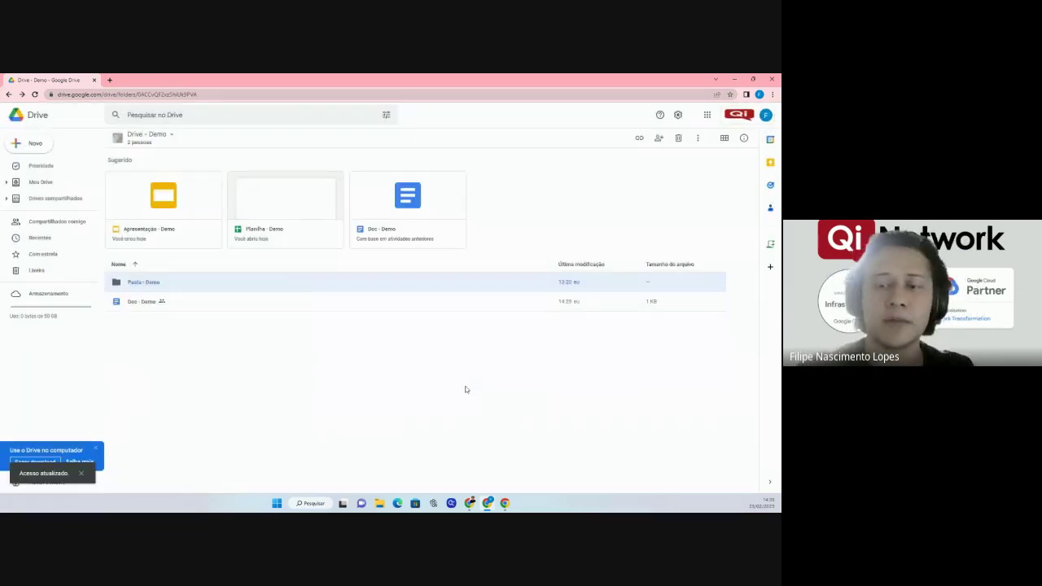
# Reopen Pasta - Demo's sharing to confirm the Colaborador role, then open the folder.
pyautogui.rightClick(154, 283)
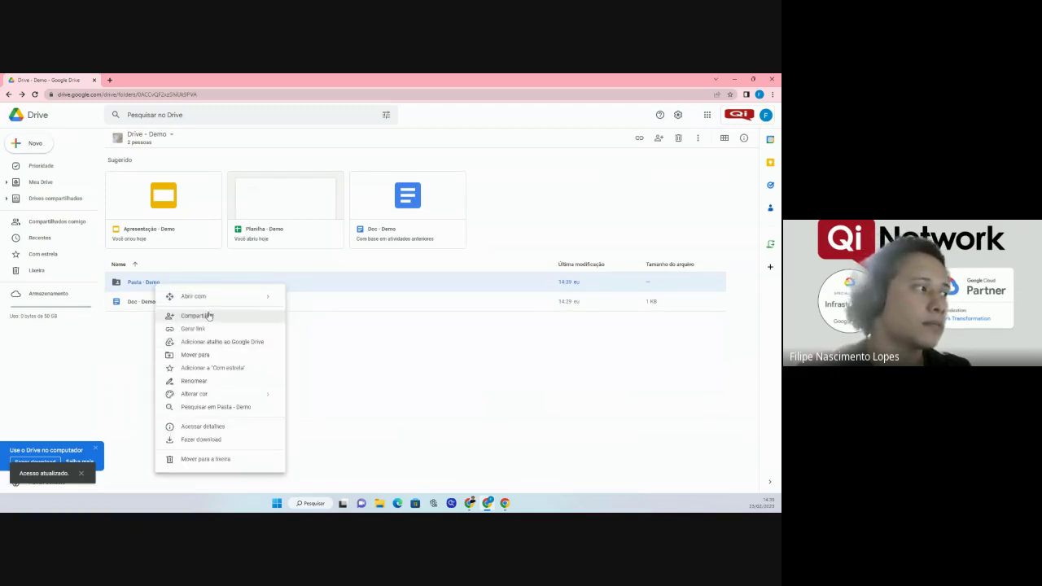
pyautogui.click(239, 332)
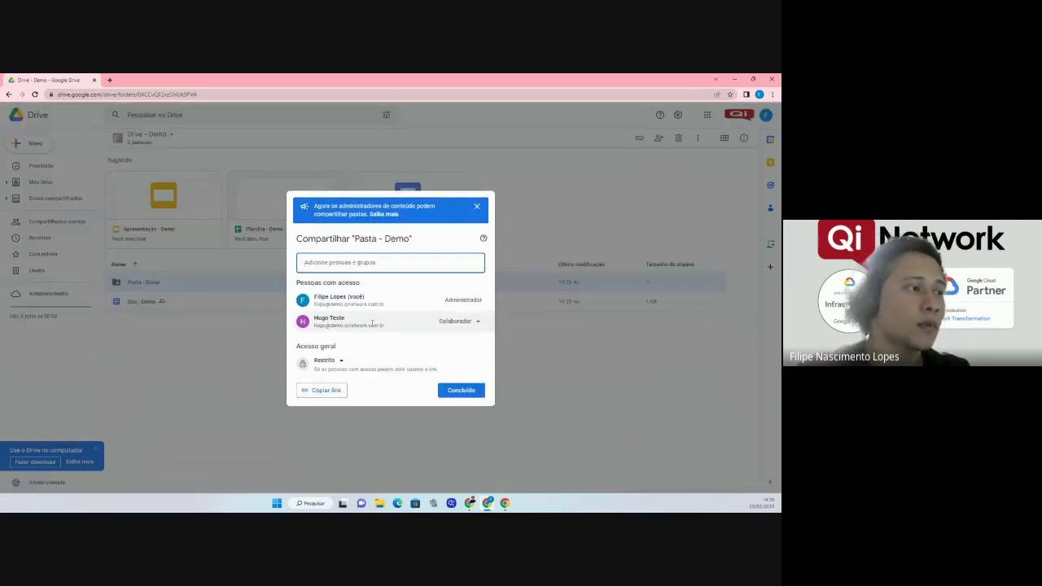
pyautogui.click(461, 390)
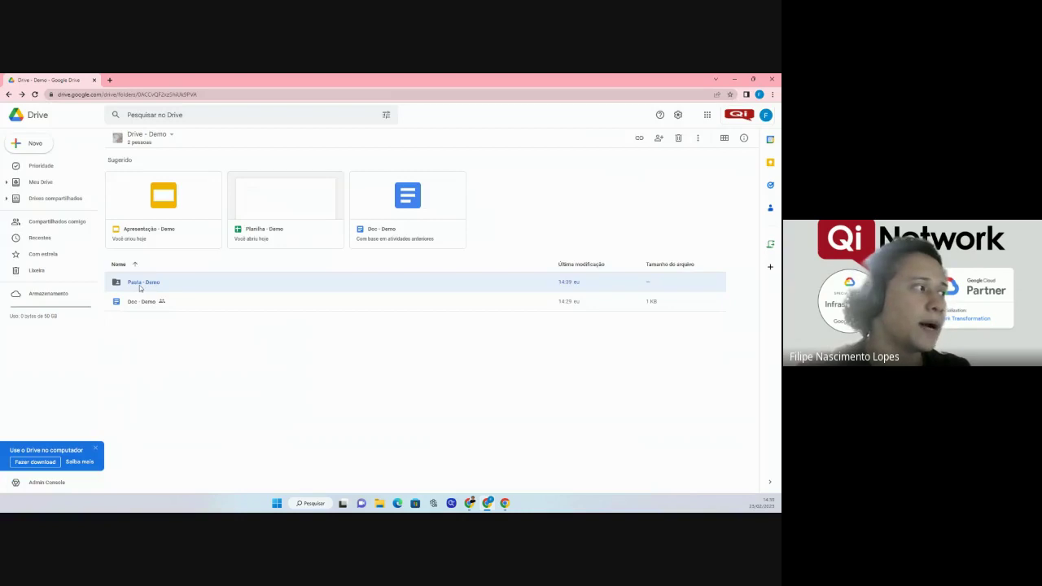
pyautogui.doubleClick(144, 285)
# Set the test user to Comentador on Planilha - Demo, approving the parent-folder change, then return to Drive - Demo.
pyautogui.rightClick(152, 202)
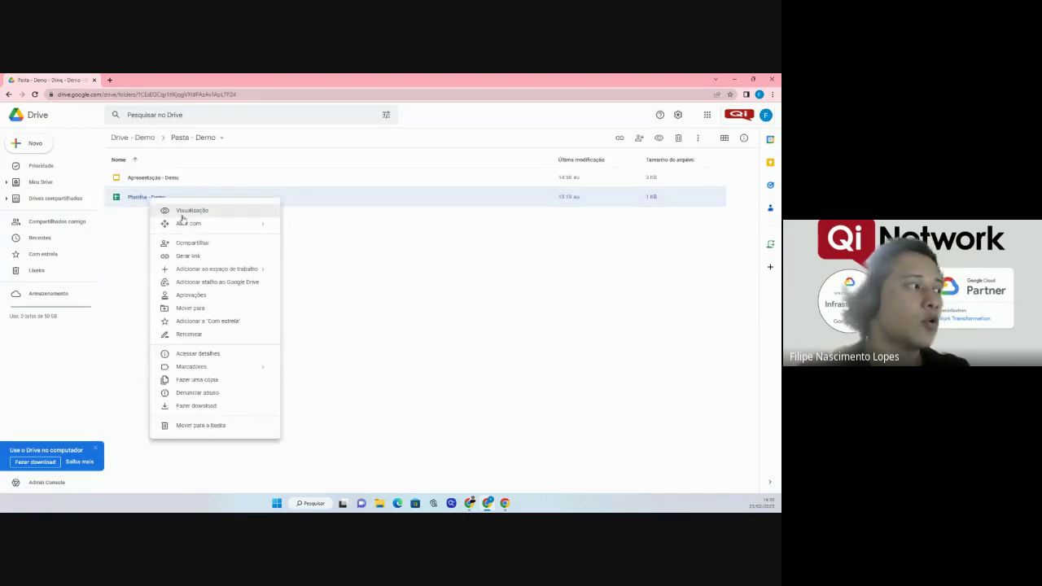
pyautogui.click(198, 243)
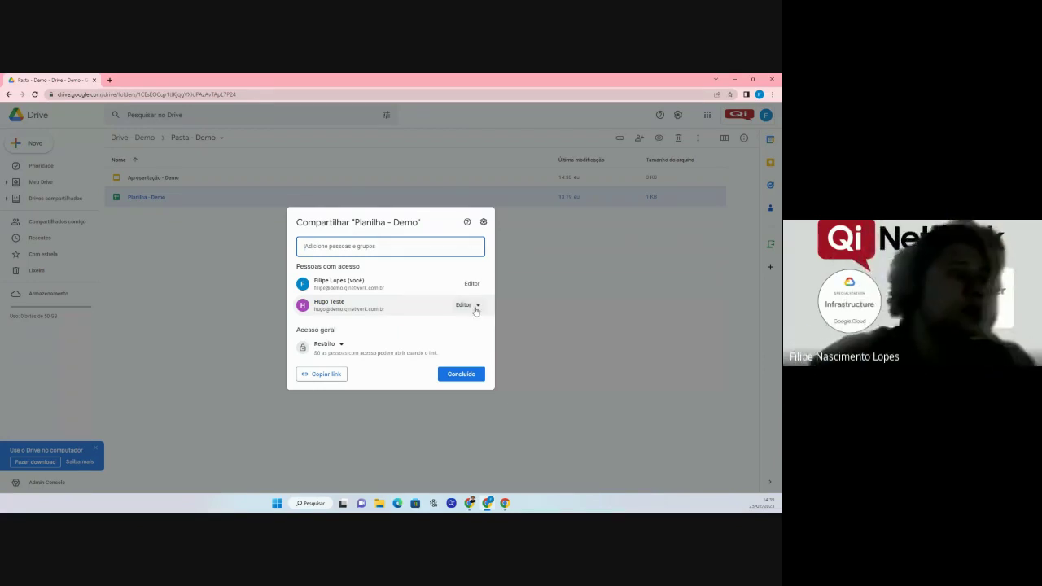
pyautogui.click(476, 307)
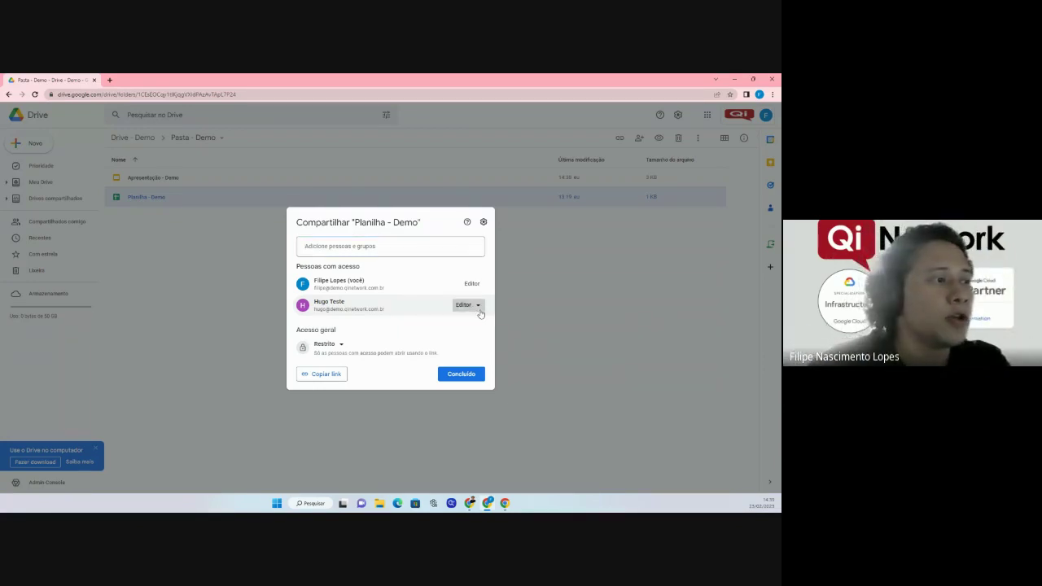
pyautogui.click(495, 344)
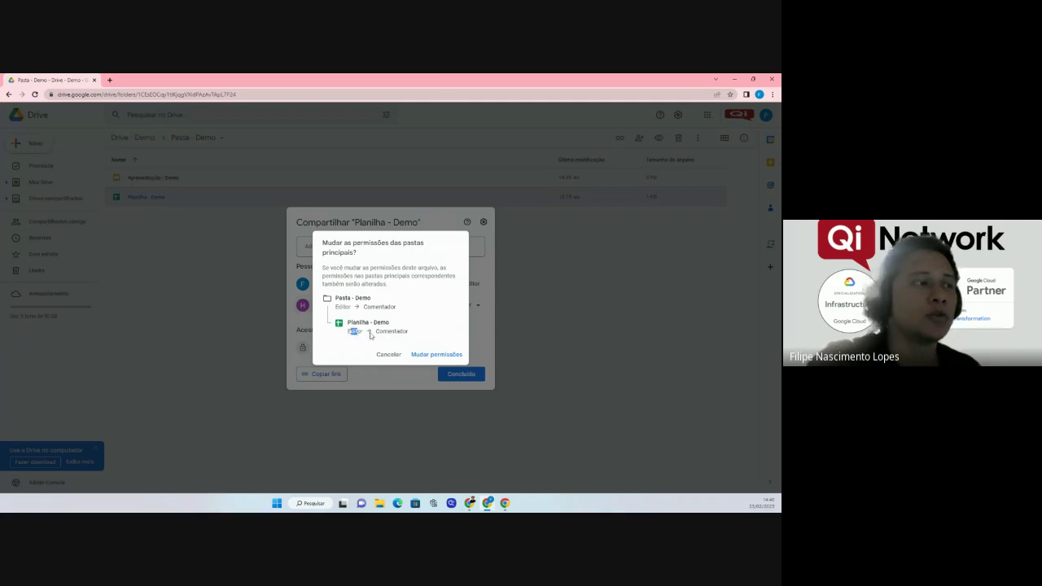
pyautogui.doubleClick(379, 330)
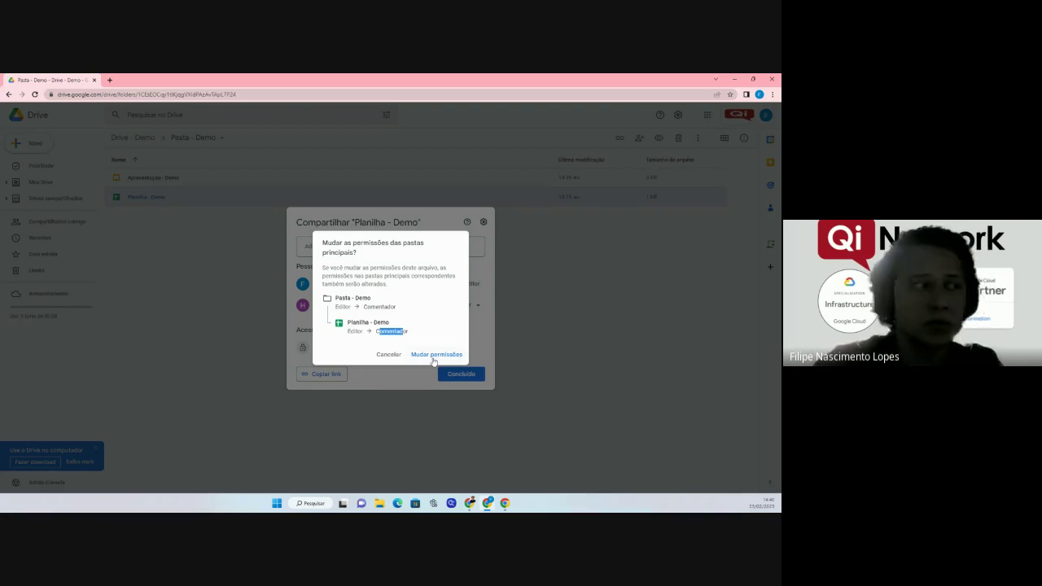
pyautogui.click(436, 356)
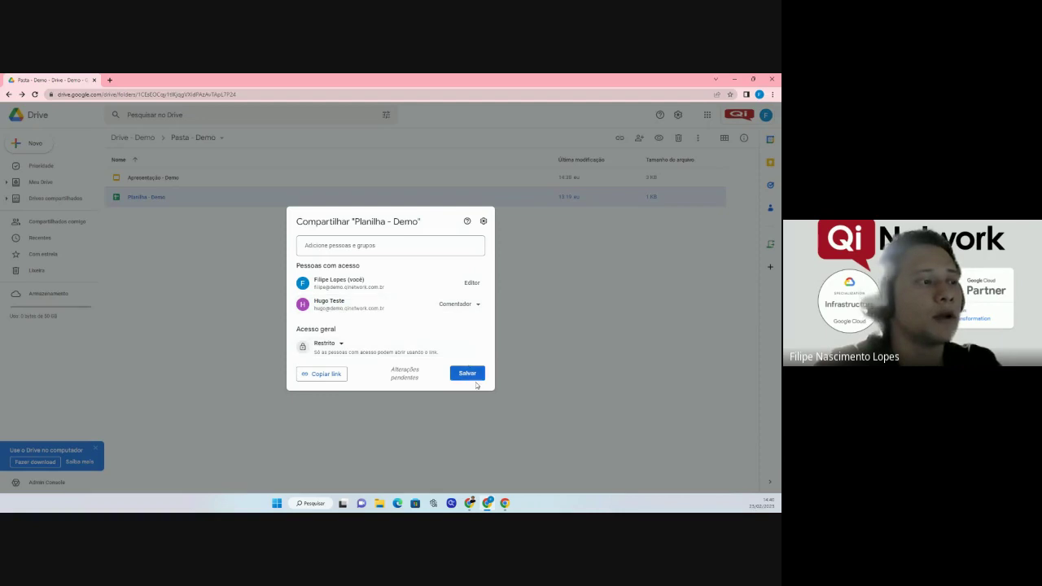
pyautogui.click(467, 373)
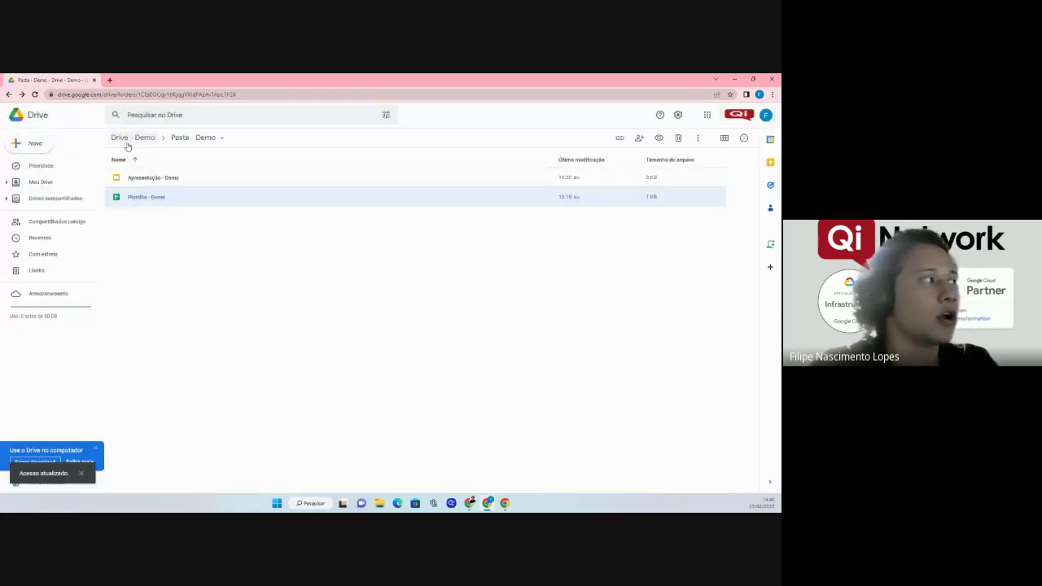
pyautogui.click(127, 140)
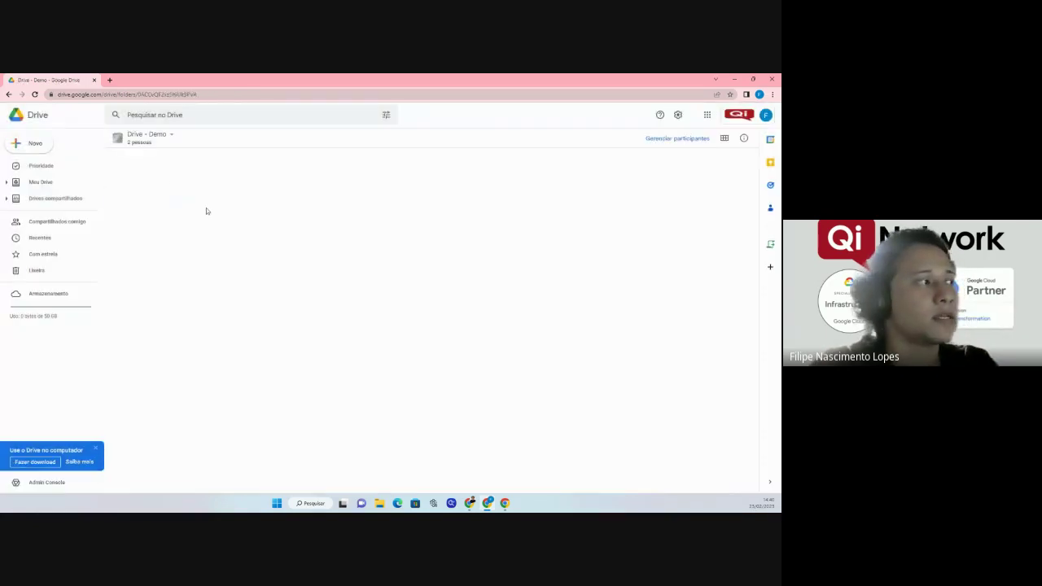
pyautogui.rightClick(151, 282)
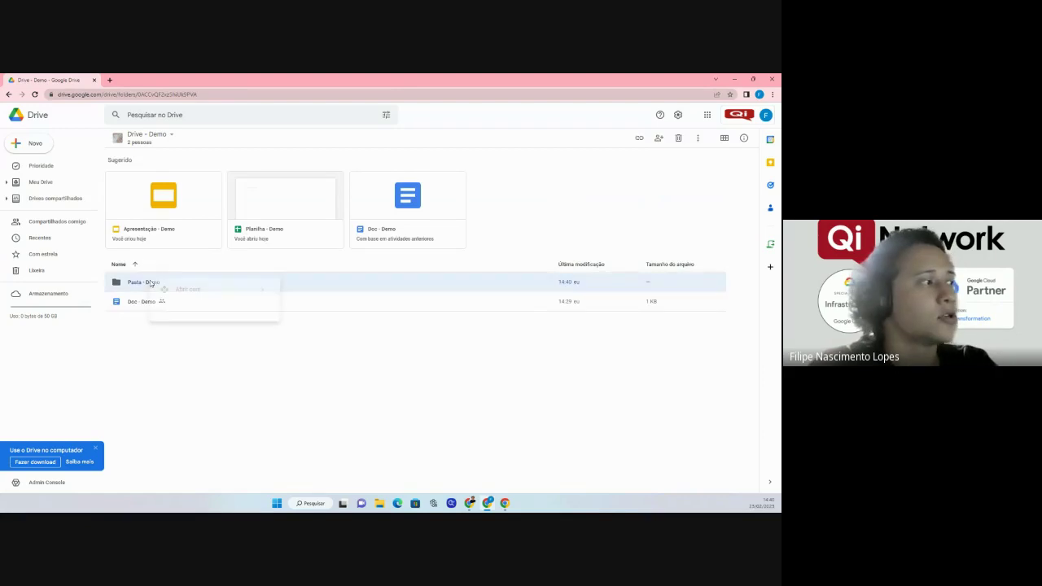
pyautogui.click(210, 313)
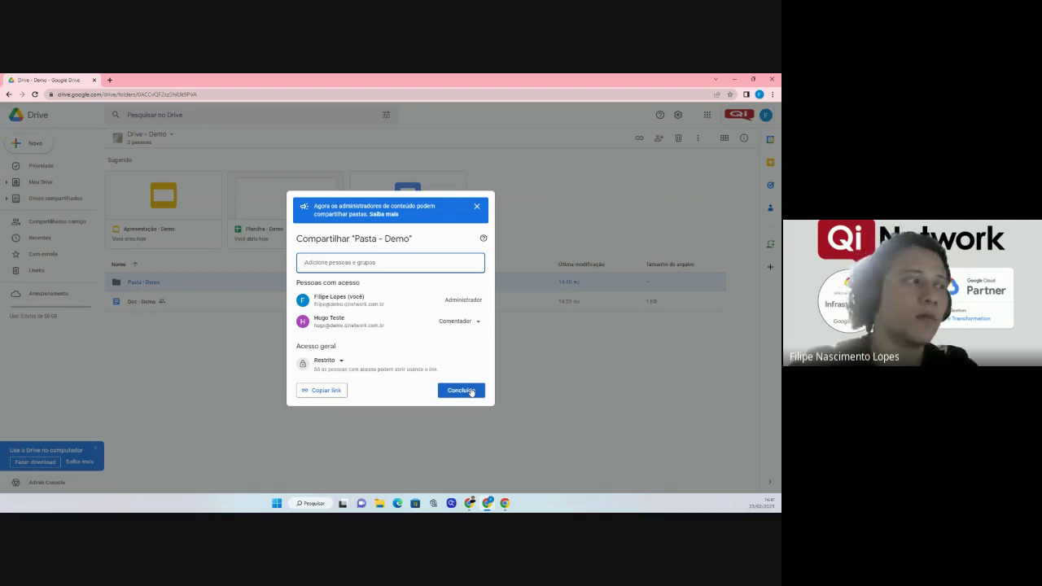
pyautogui.click(471, 391)
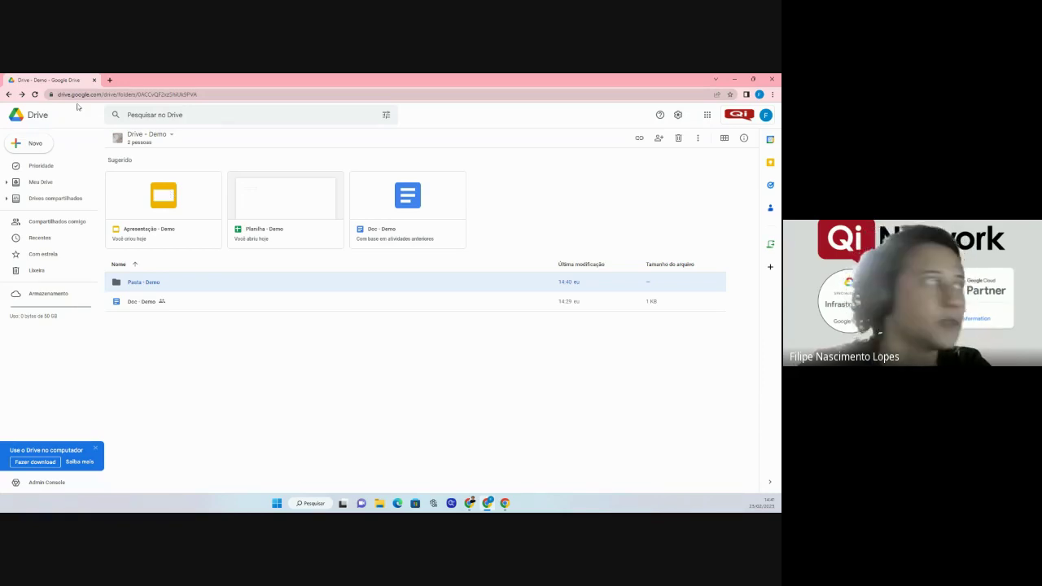
# Open Drive - Demo's member management via '2 pessoas', then its shared drive settings.
pyautogui.click(141, 143)
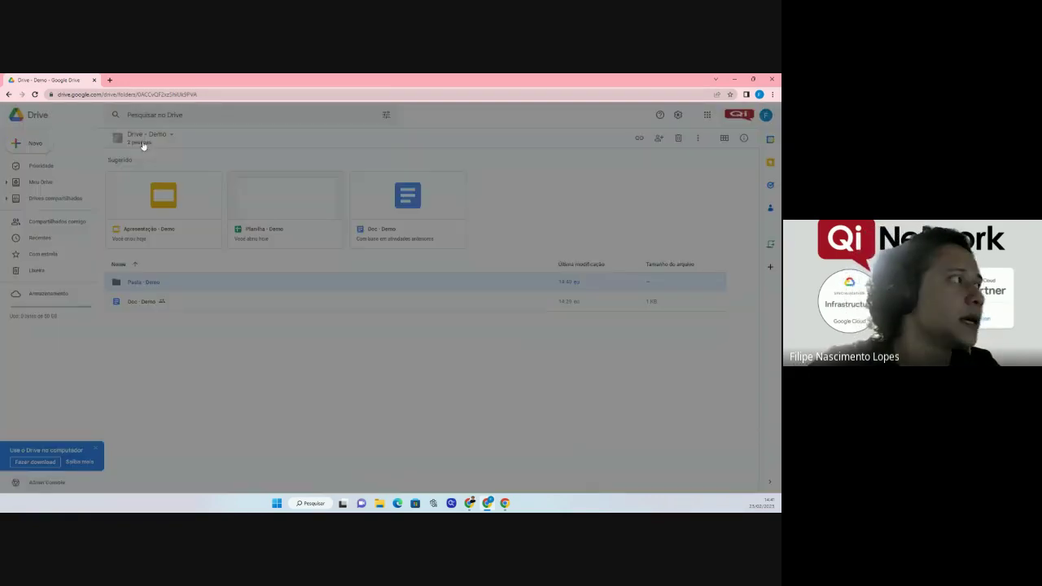
pyautogui.press('Escape')
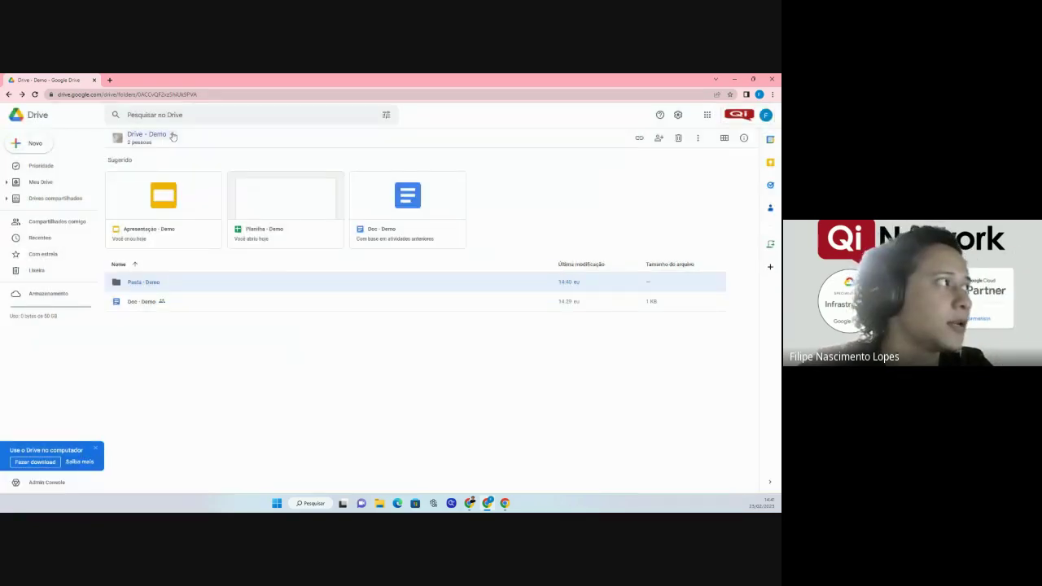
pyautogui.click(172, 134)
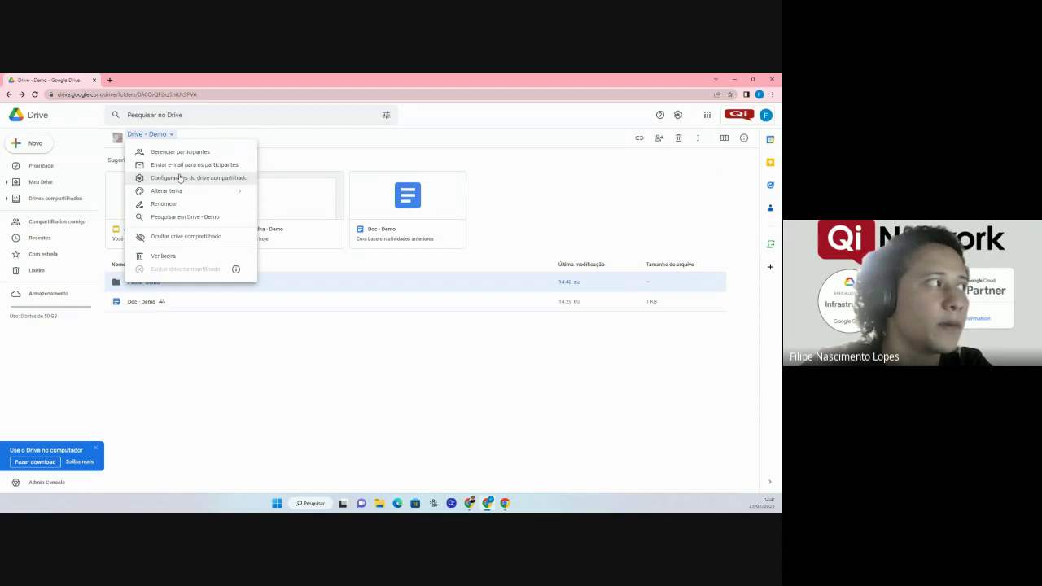
pyautogui.click(256, 127)
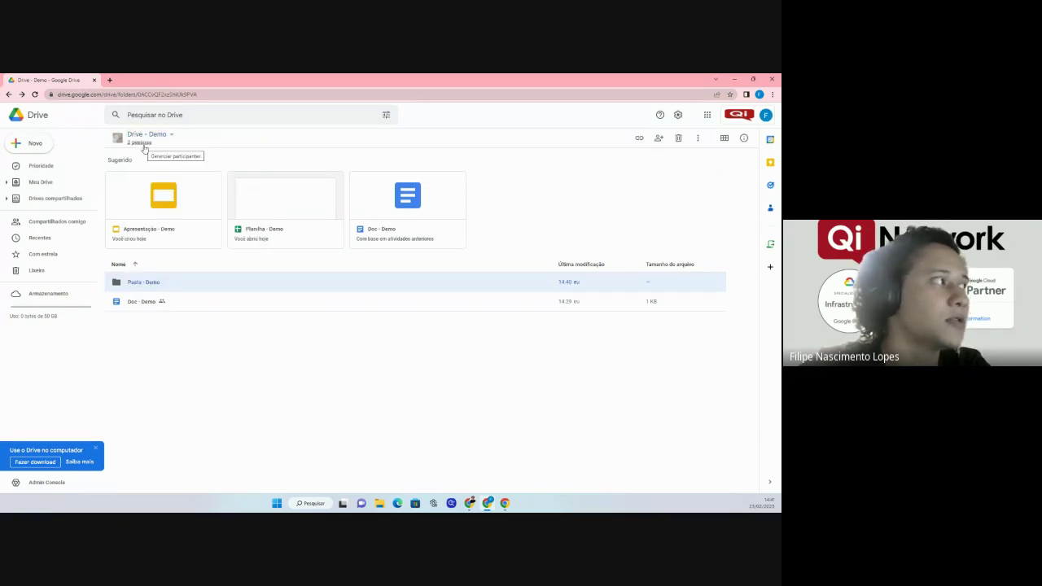
pyautogui.click(144, 145)
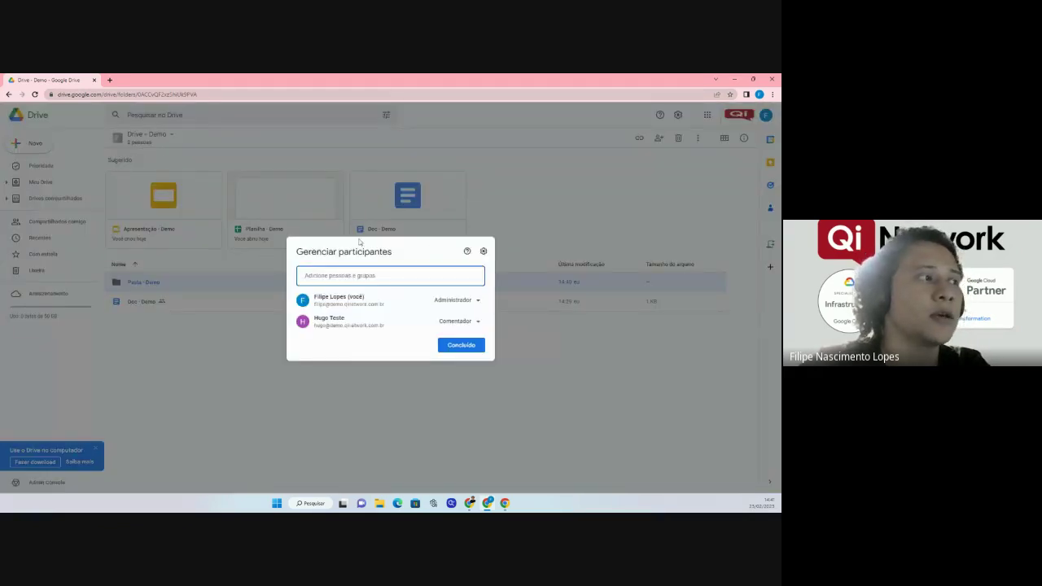
pyautogui.click(379, 277)
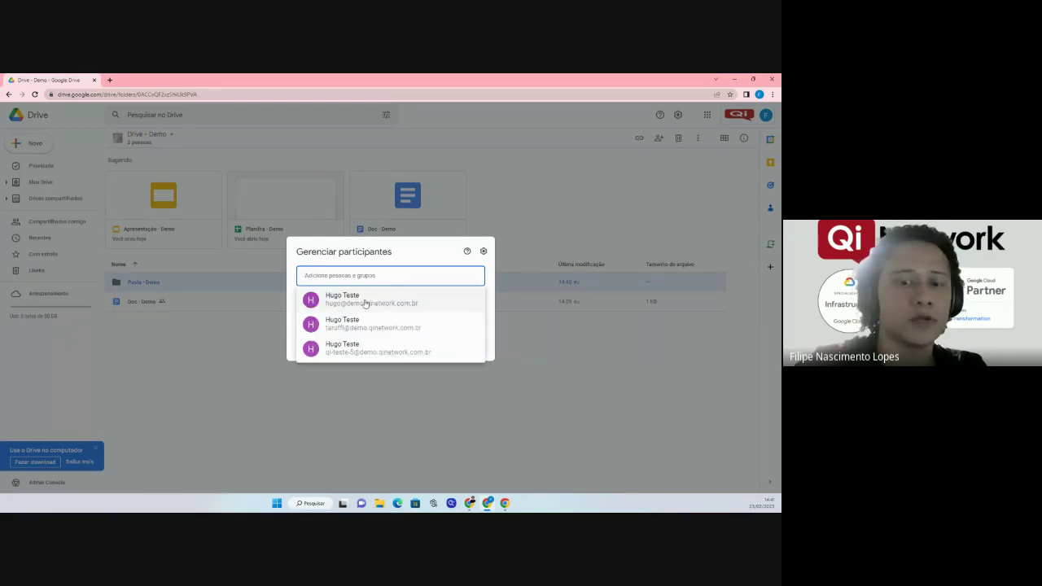
pyautogui.click(362, 251)
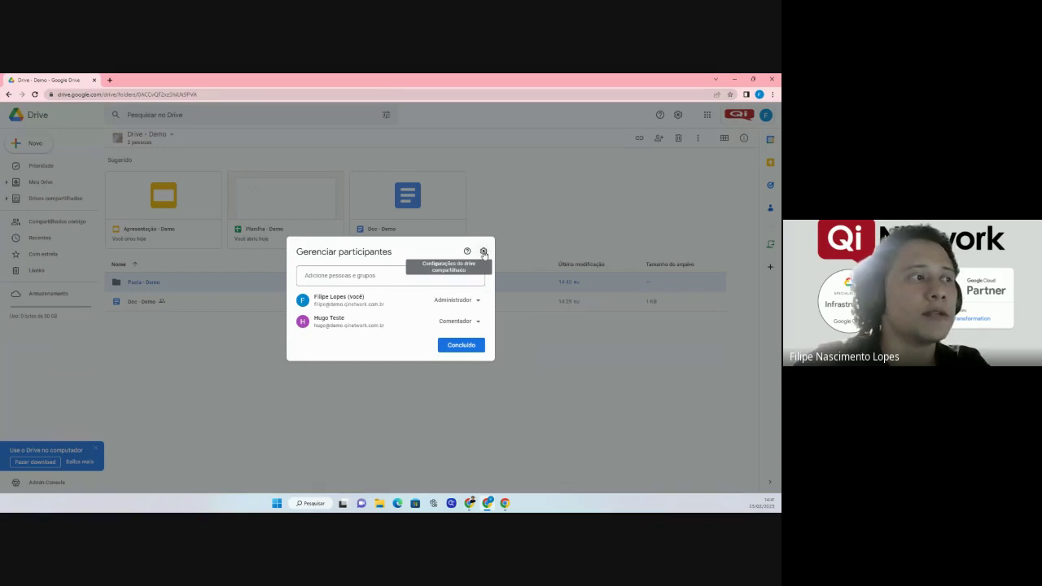
pyautogui.click(482, 252)
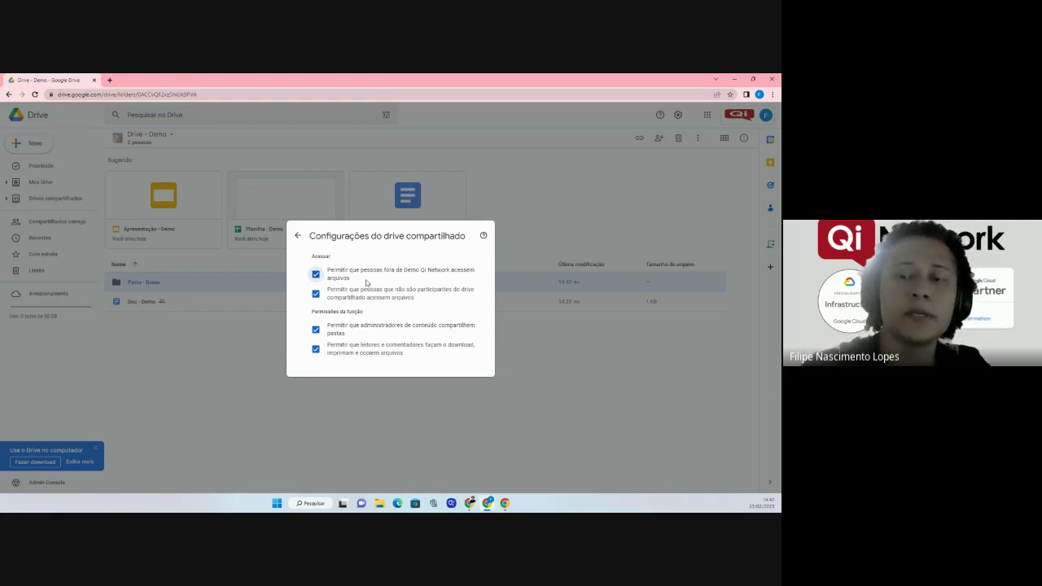
# Return to the member list and try changing your own role to Administrador de conteúdo, then cancel.
pyautogui.click(298, 235)
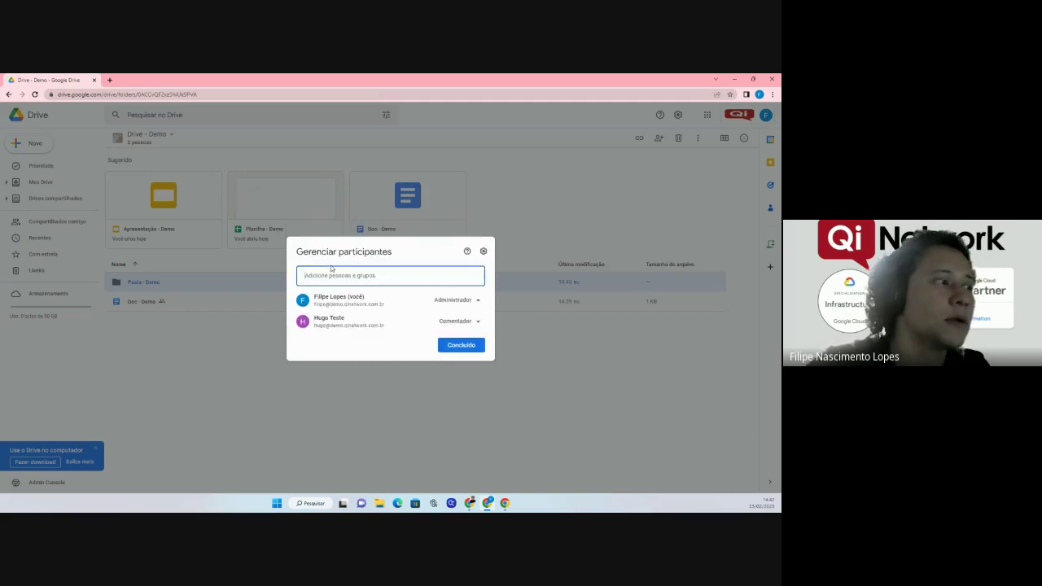
pyautogui.click(483, 251)
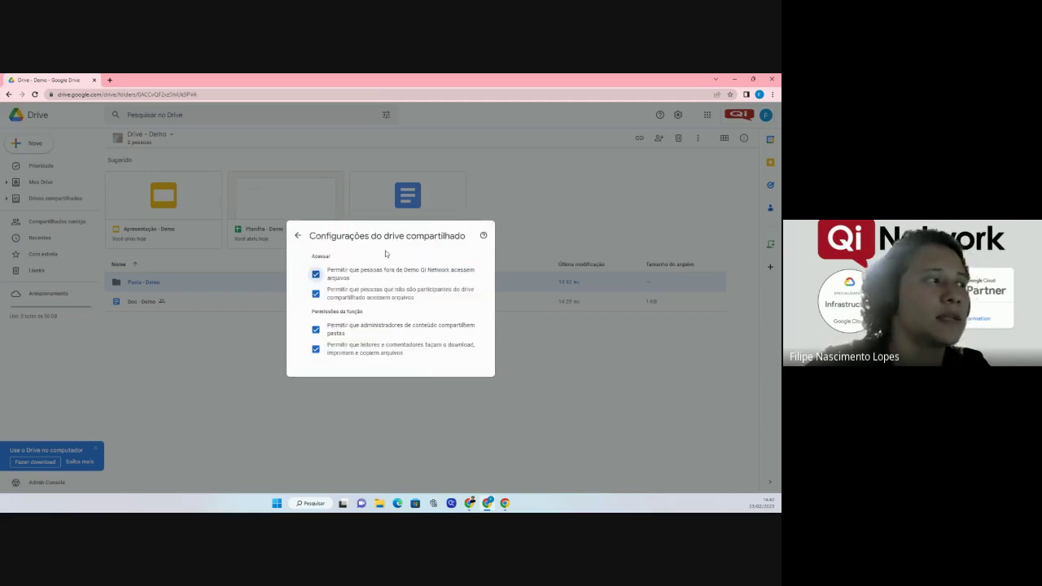
pyautogui.click(298, 235)
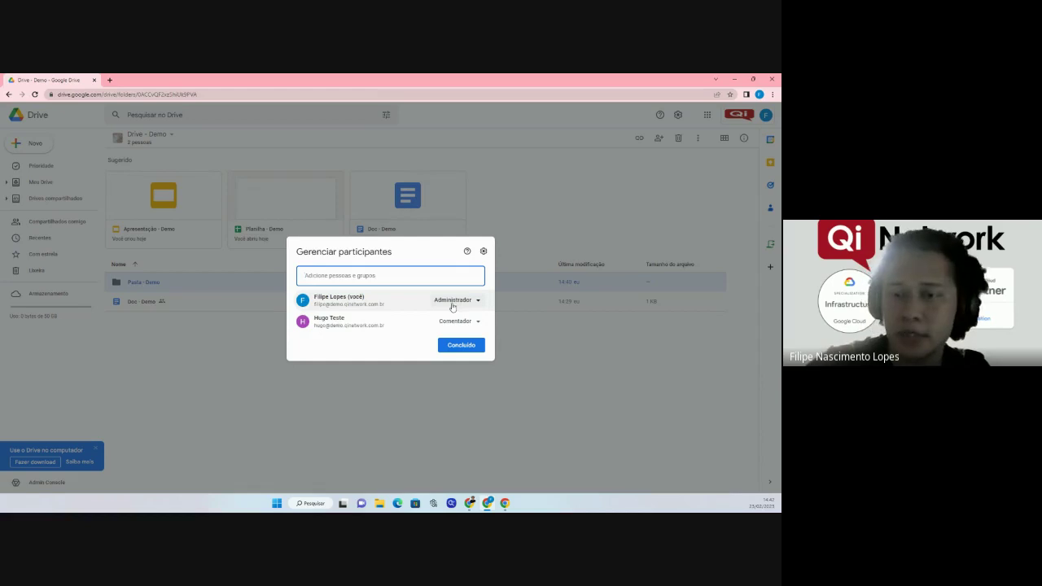
pyautogui.click(453, 303)
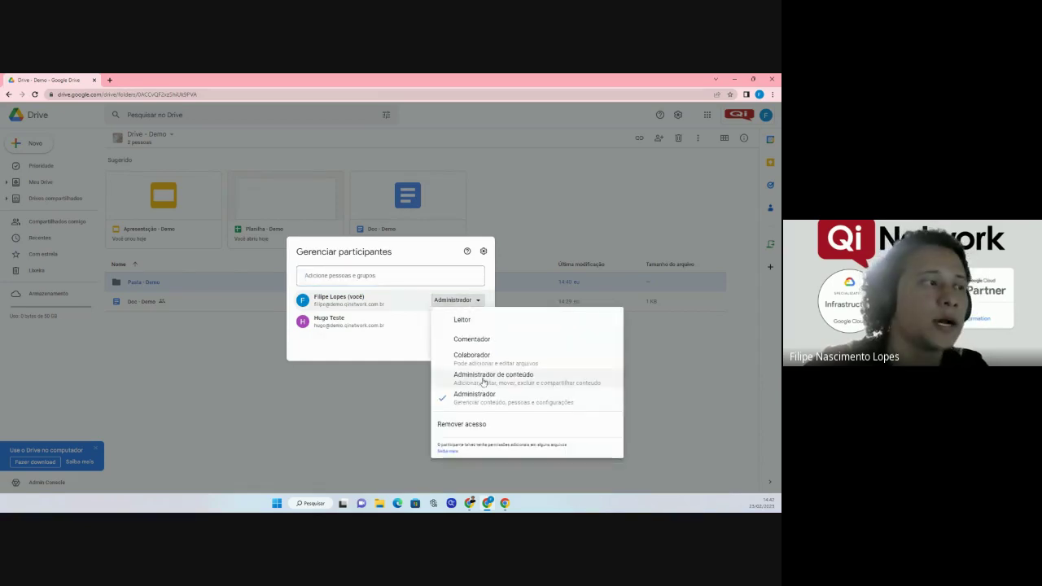
pyautogui.click(482, 383)
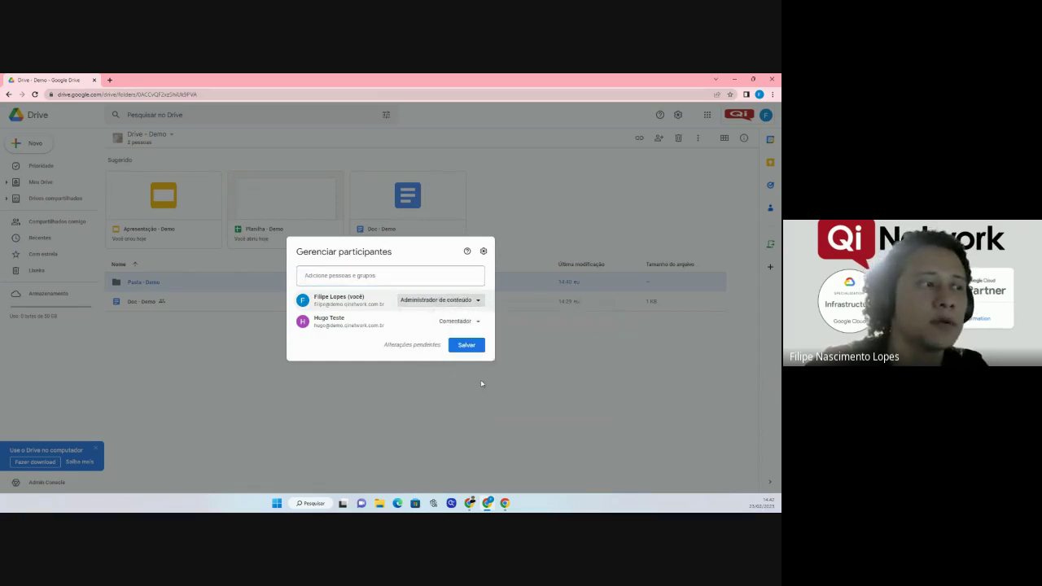
pyautogui.click(469, 348)
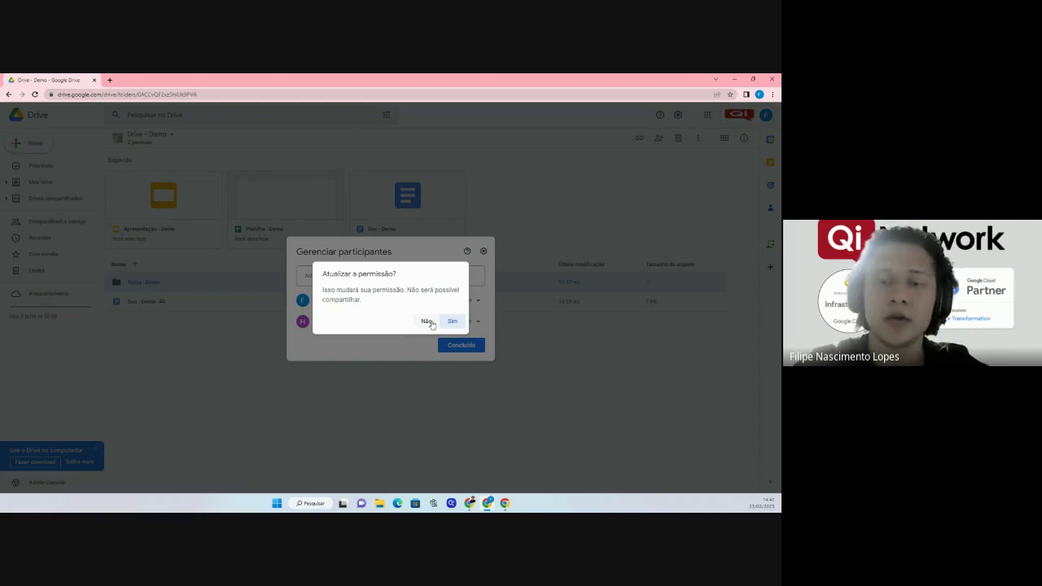
pyautogui.click(429, 323)
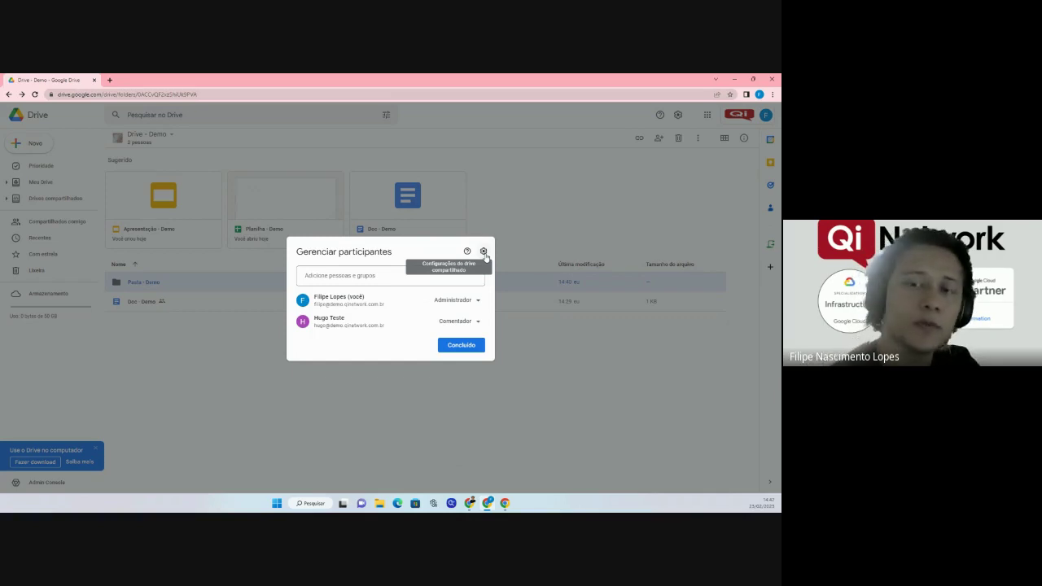
# Open Drive - Demo's shared drive settings and highlight the organisation name Demo Qi Network.
pyautogui.click(483, 251)
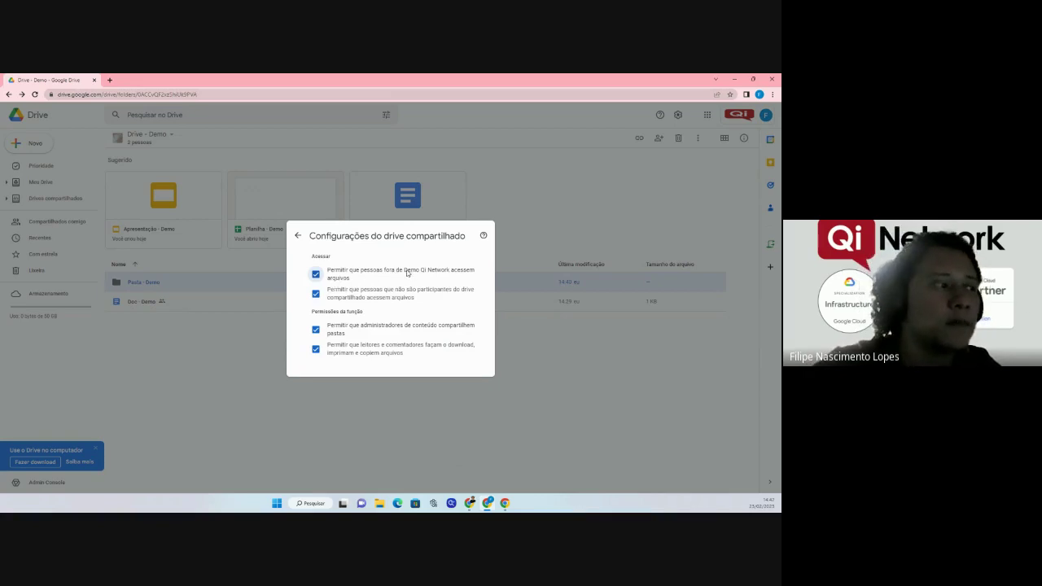
pyautogui.moveTo(404, 270); pyautogui.dragTo(452, 271)
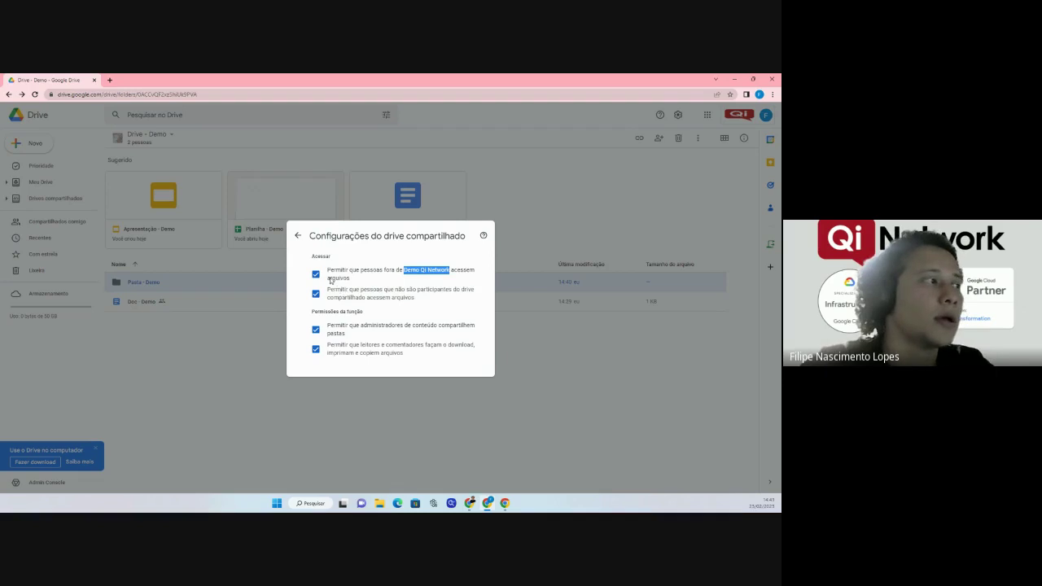
# Invite the external account's e-mail address to Drive - Demo with the Administrador role.
pyautogui.click(301, 238)
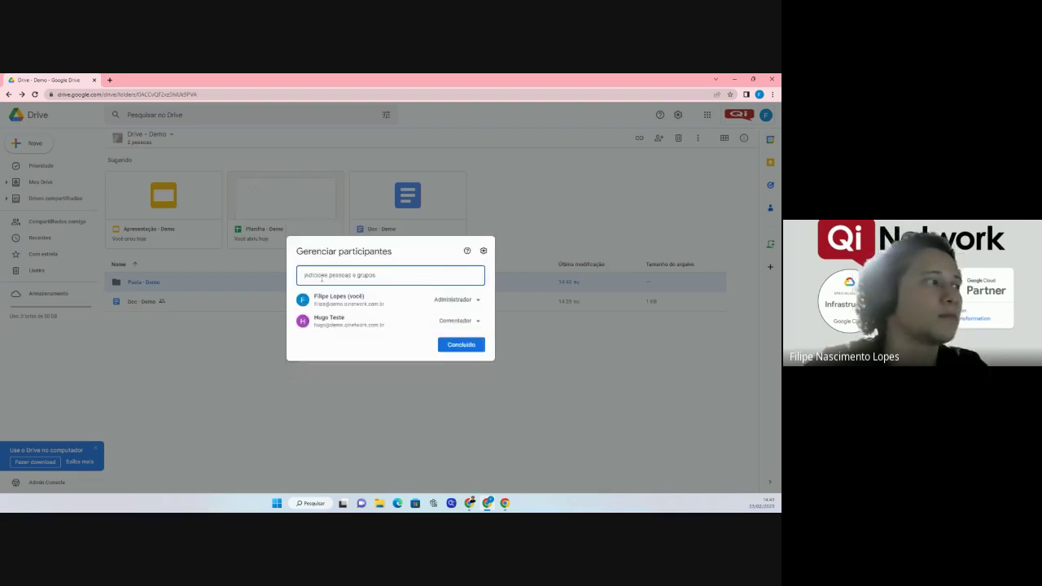
pyautogui.click(320, 276)
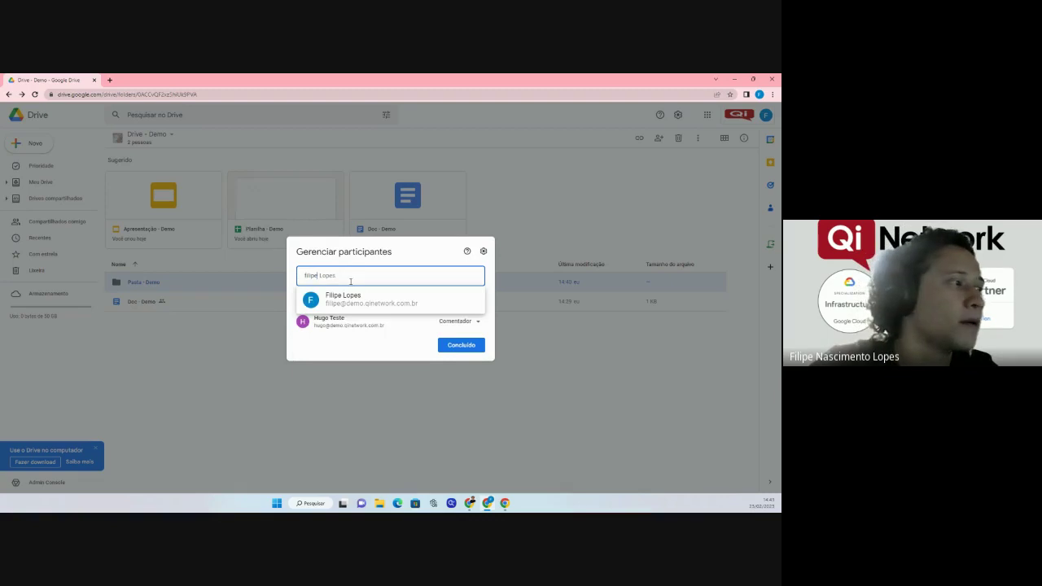
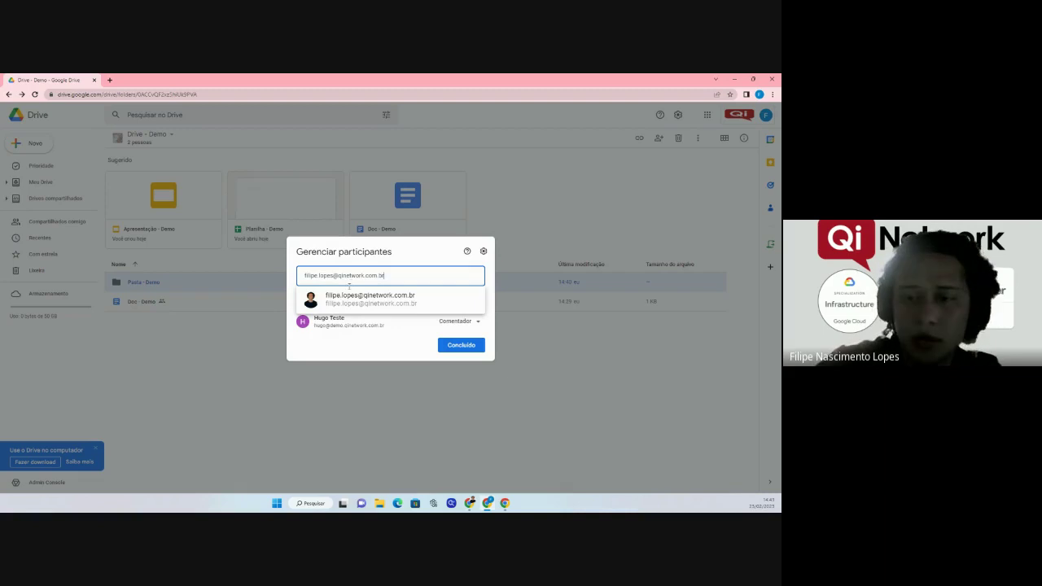
pyautogui.click(371, 295)
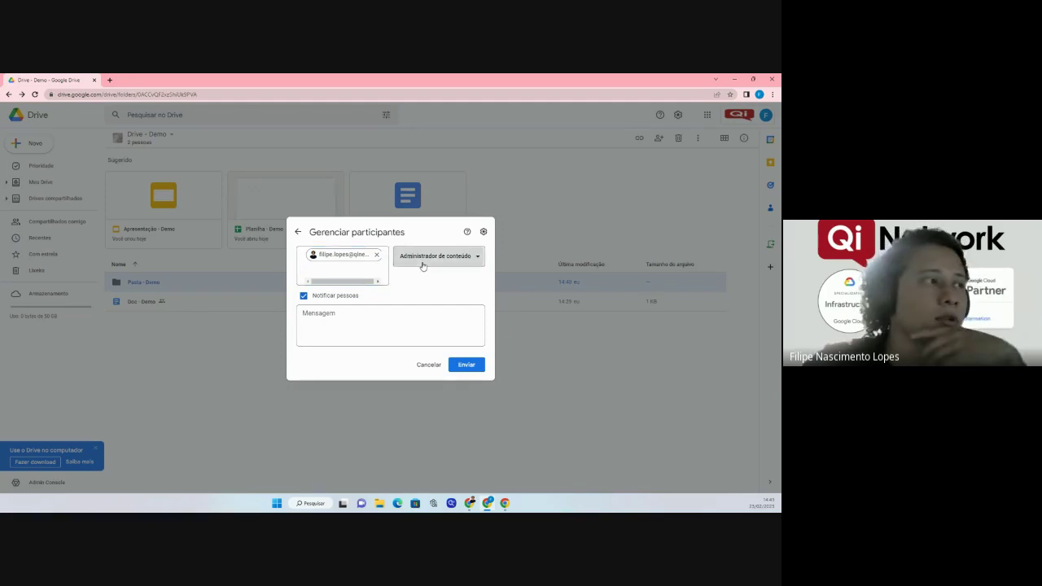
pyautogui.click(423, 257)
pyautogui.click(435, 355)
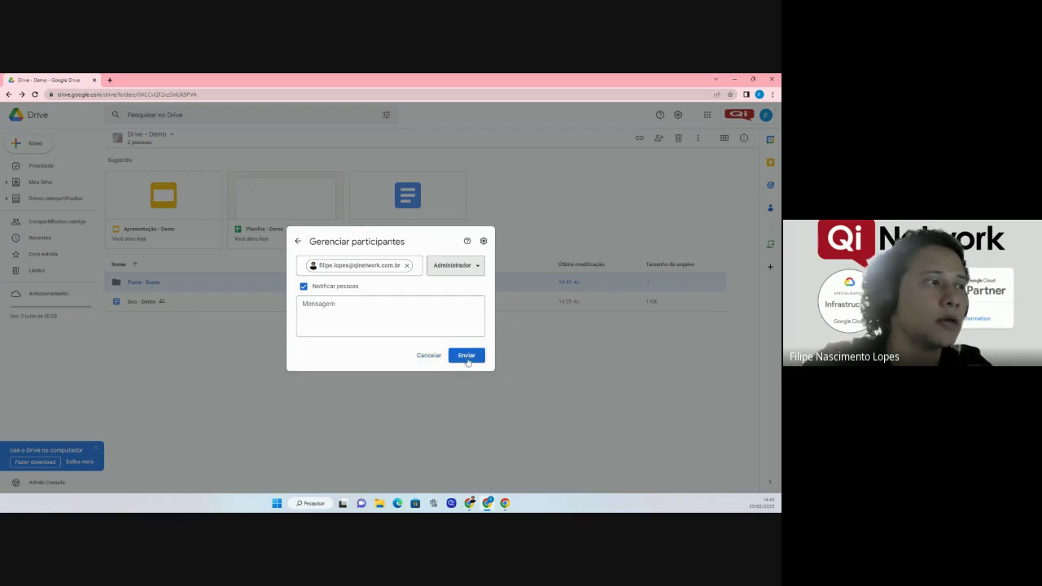
pyautogui.click(466, 356)
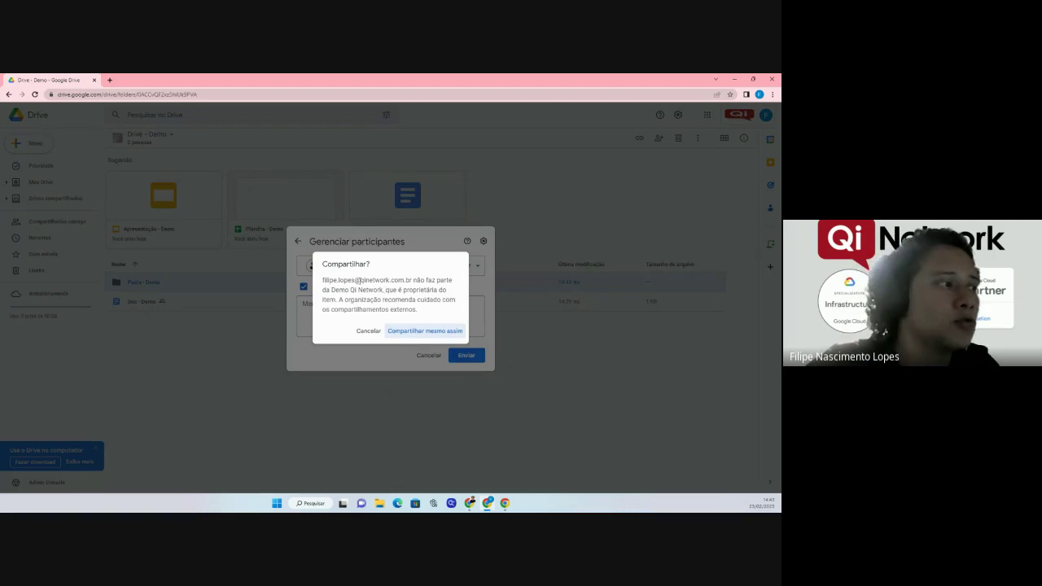
# Accept the outside-organisation warning with Compartilhar mesmo assim.
pyautogui.moveTo(412, 280); pyautogui.dragTo(429, 312)
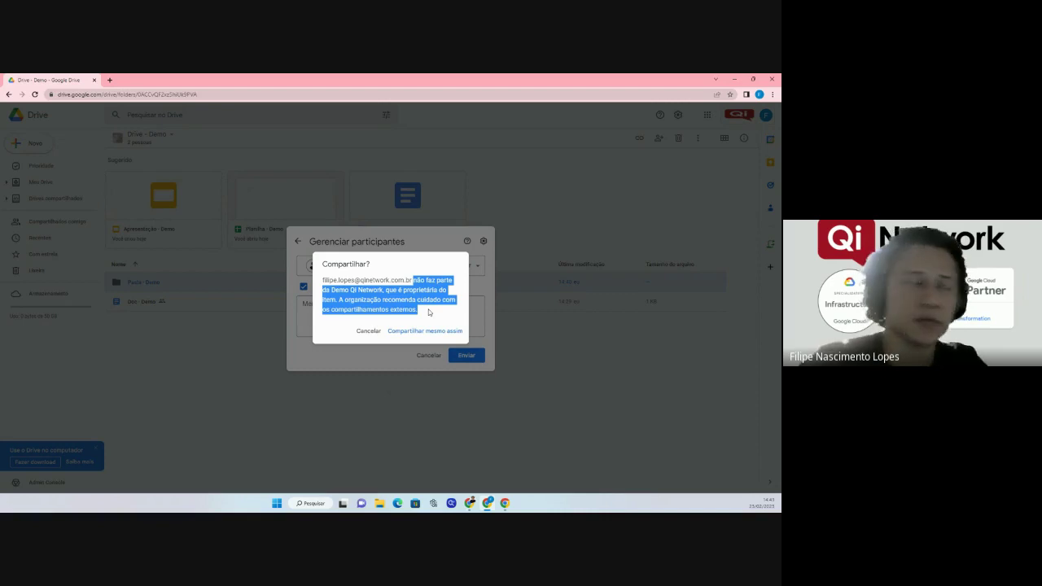
pyautogui.click(442, 331)
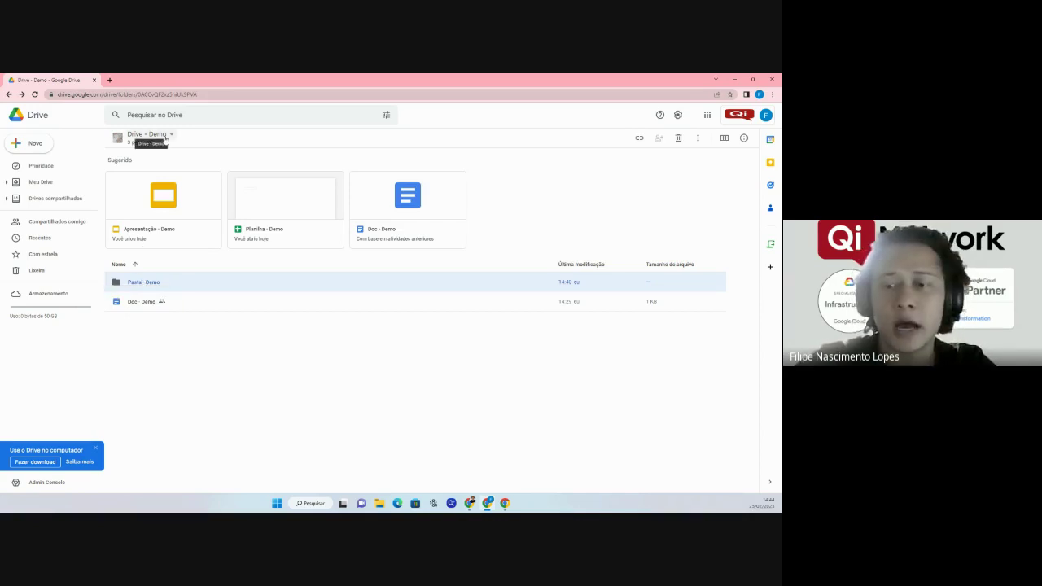
# Generate a link for Doc - Demo, review the external member's Editor access, and close it.
pyautogui.rightClick(148, 305)
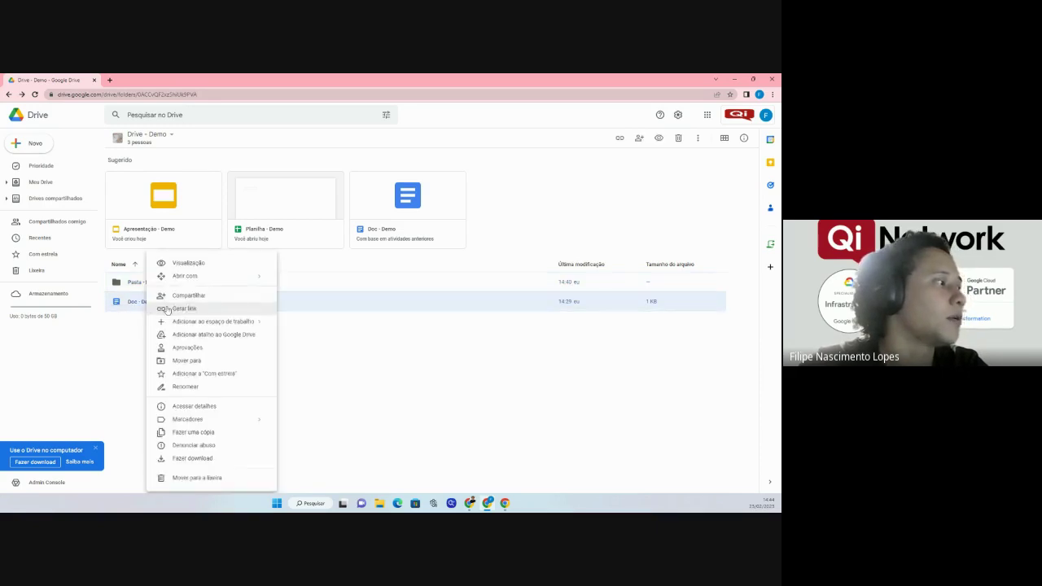
pyautogui.click(198, 307)
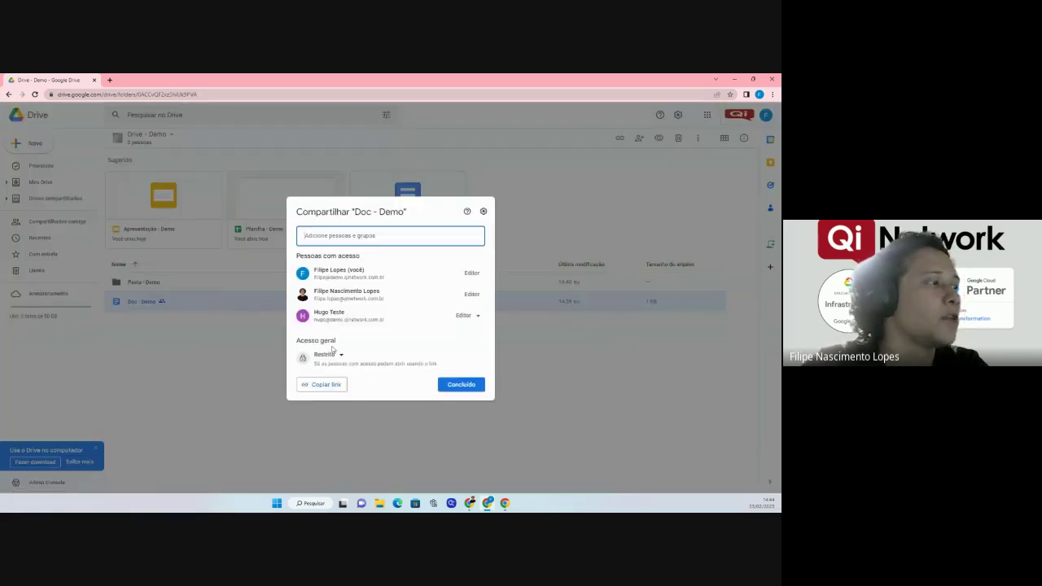
pyautogui.moveTo(314, 298); pyautogui.dragTo(391, 307)
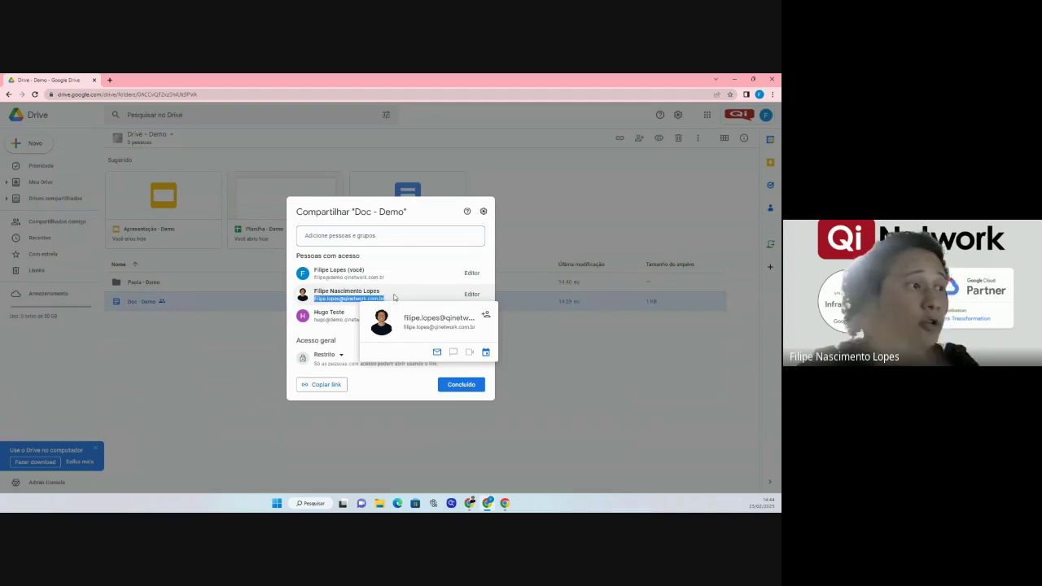
pyautogui.click(402, 291)
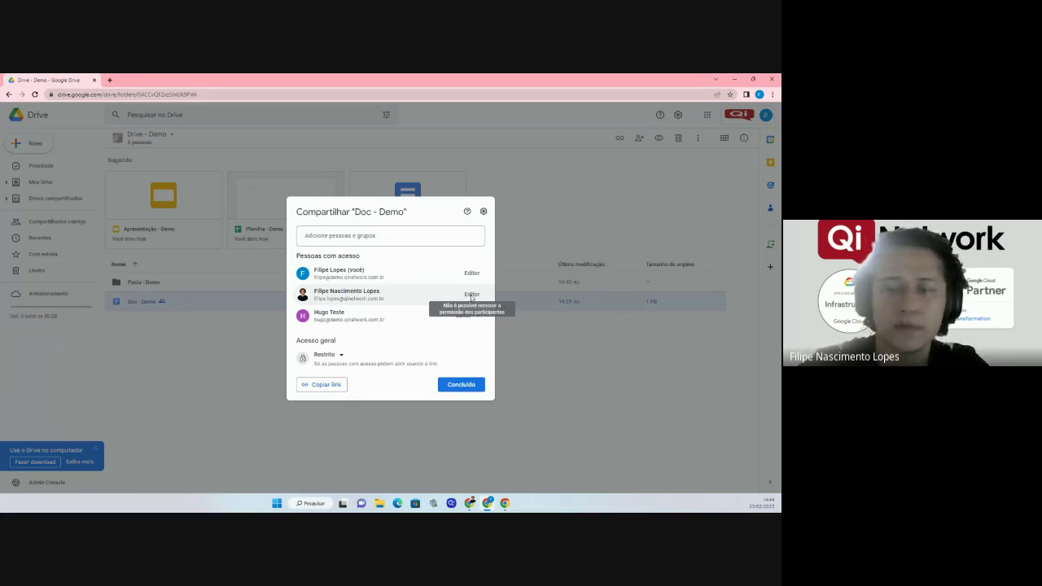
pyautogui.click(450, 383)
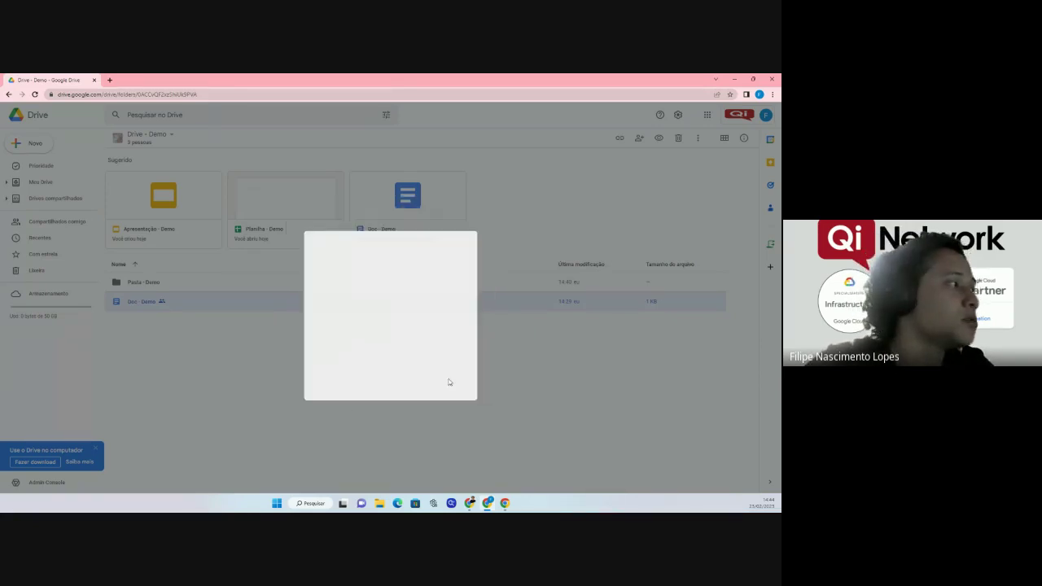
# Uncheck the outside-Demo Qi Network Acessar option in Drive - Demo's shared drive settings.
pyautogui.click(149, 134)
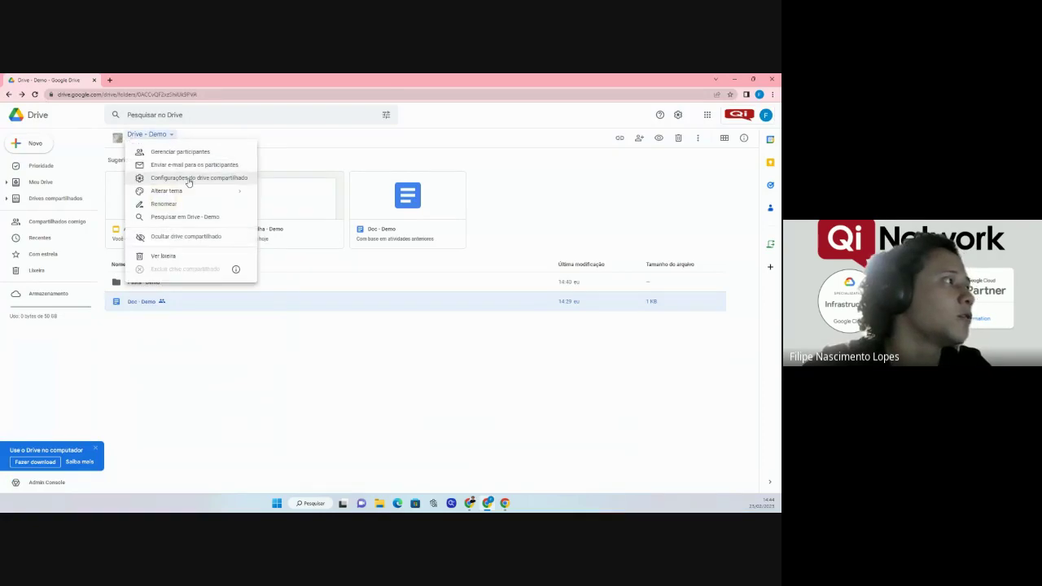
pyautogui.click(189, 179)
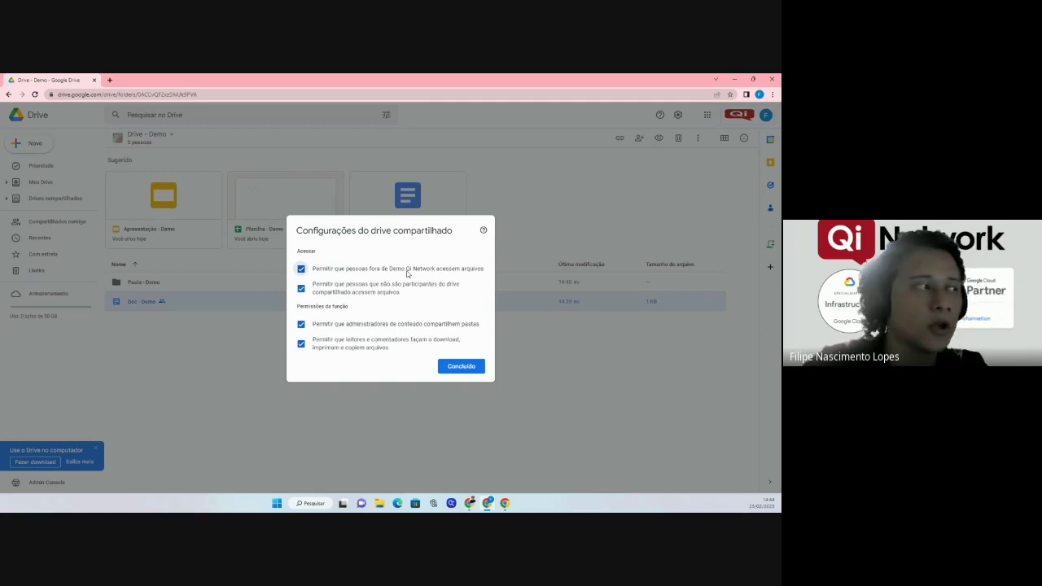
pyautogui.click(302, 273)
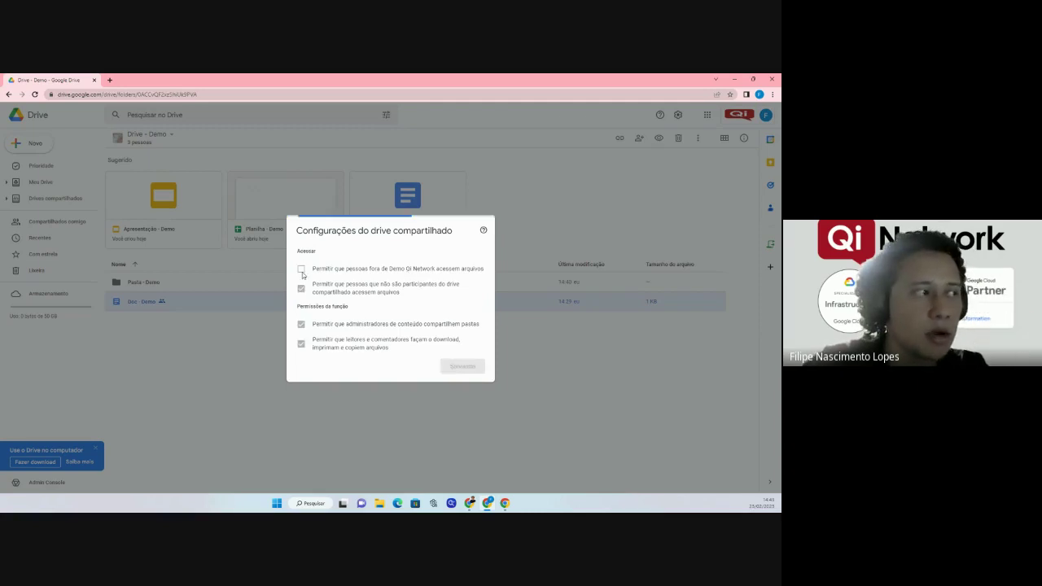
pyautogui.click(470, 371)
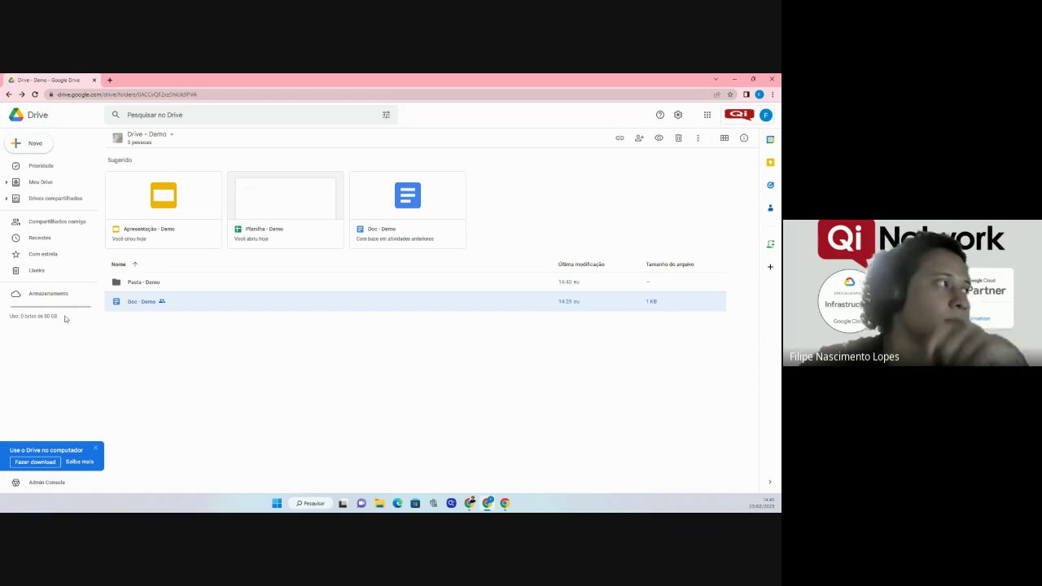
# Remove the external member from Drive - Demo's participants and save the change.
pyautogui.click(153, 134)
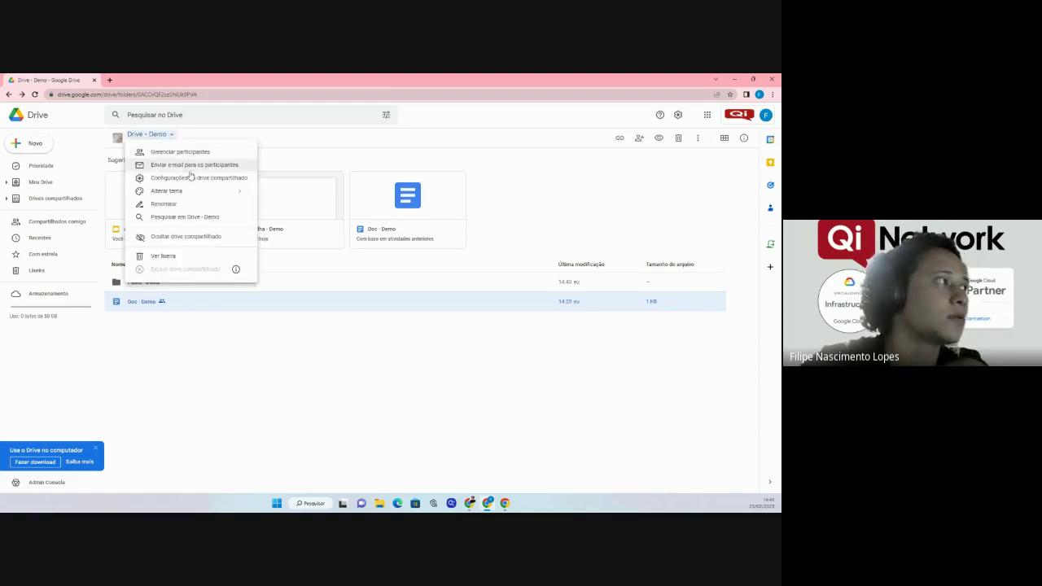
pyautogui.click(182, 152)
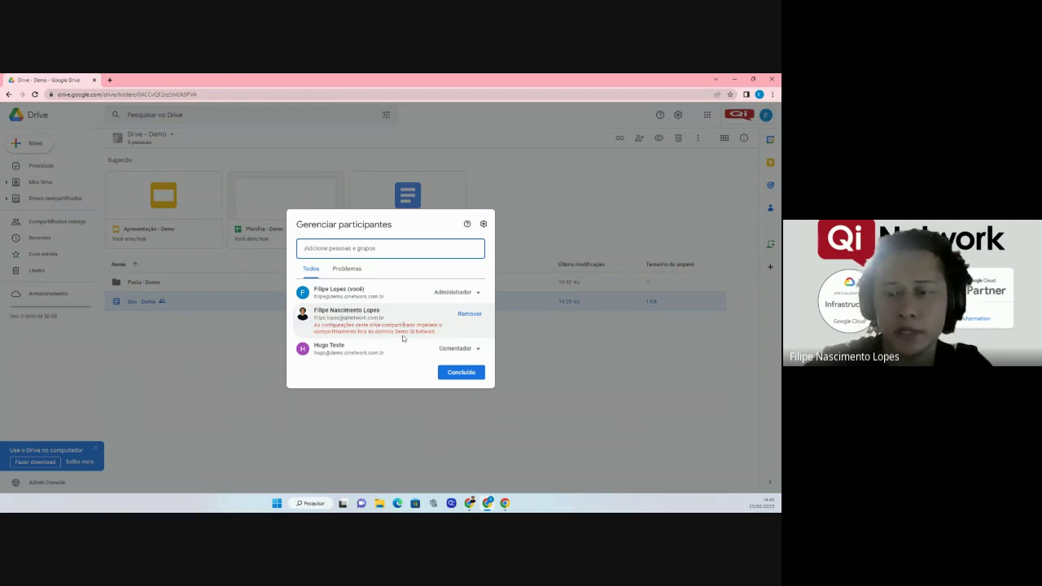
pyautogui.moveTo(400, 345)
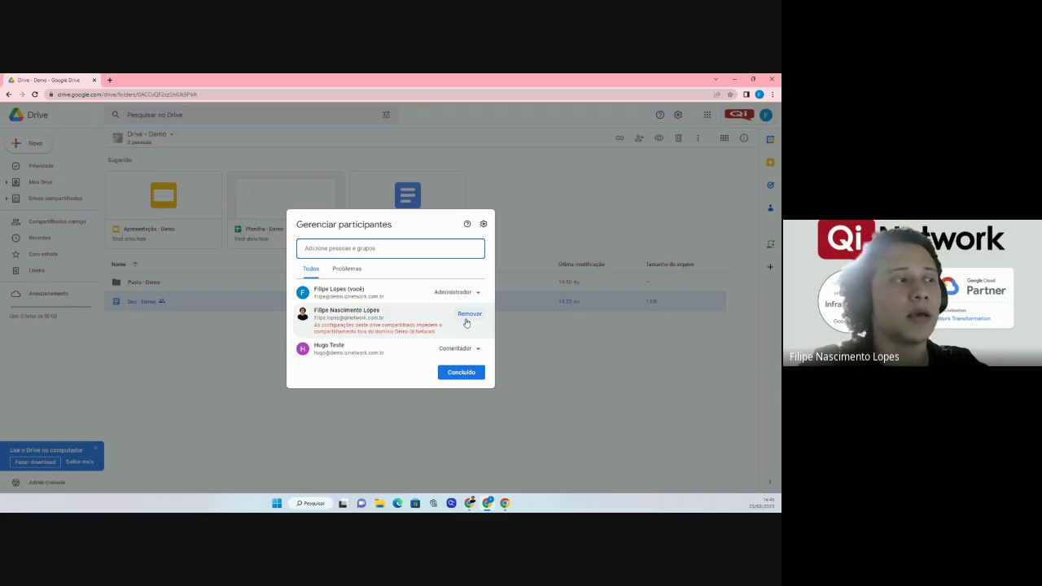
pyautogui.click(467, 321)
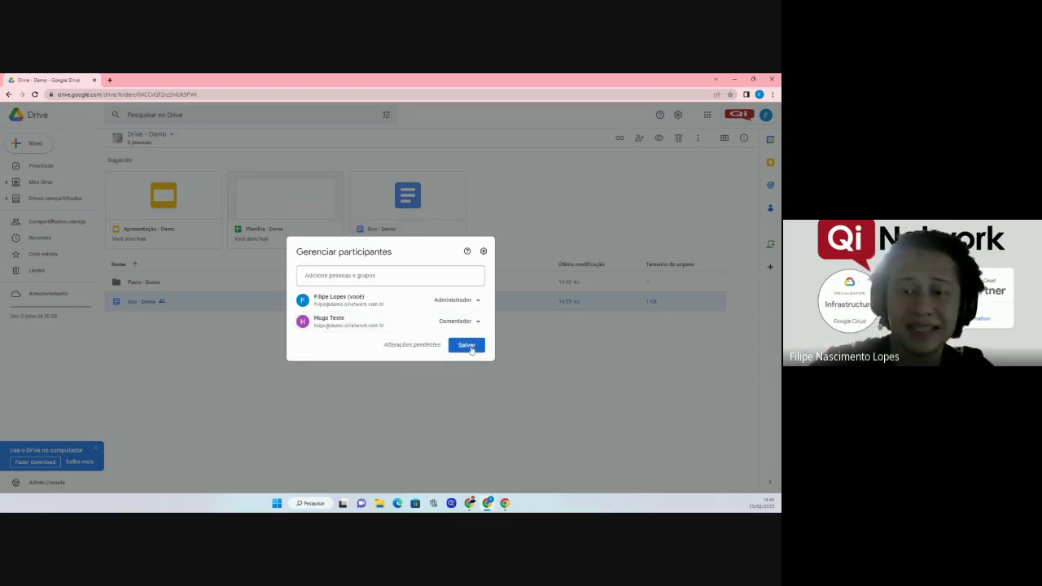
pyautogui.click(470, 346)
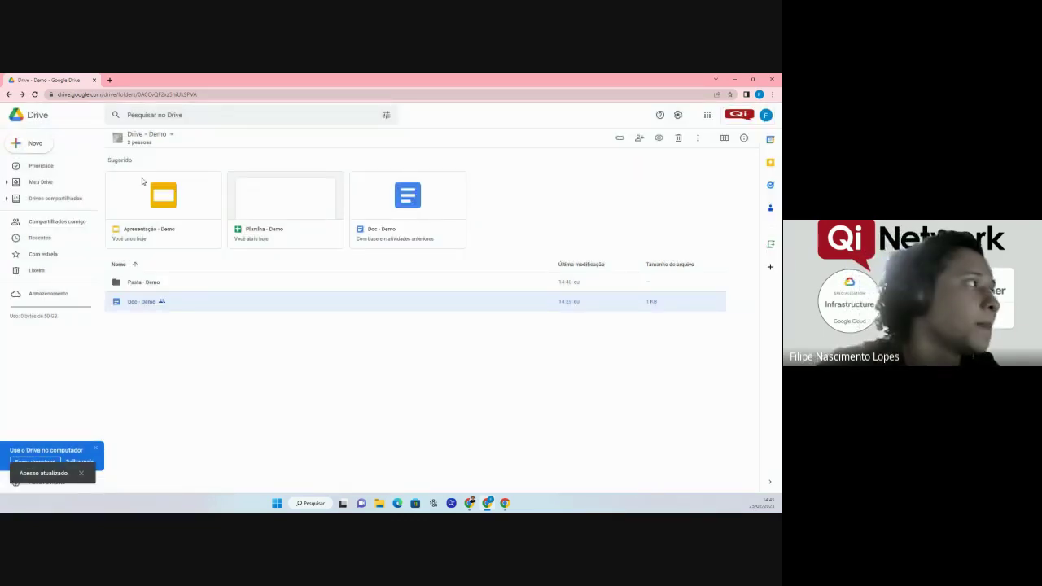
pyautogui.click(154, 135)
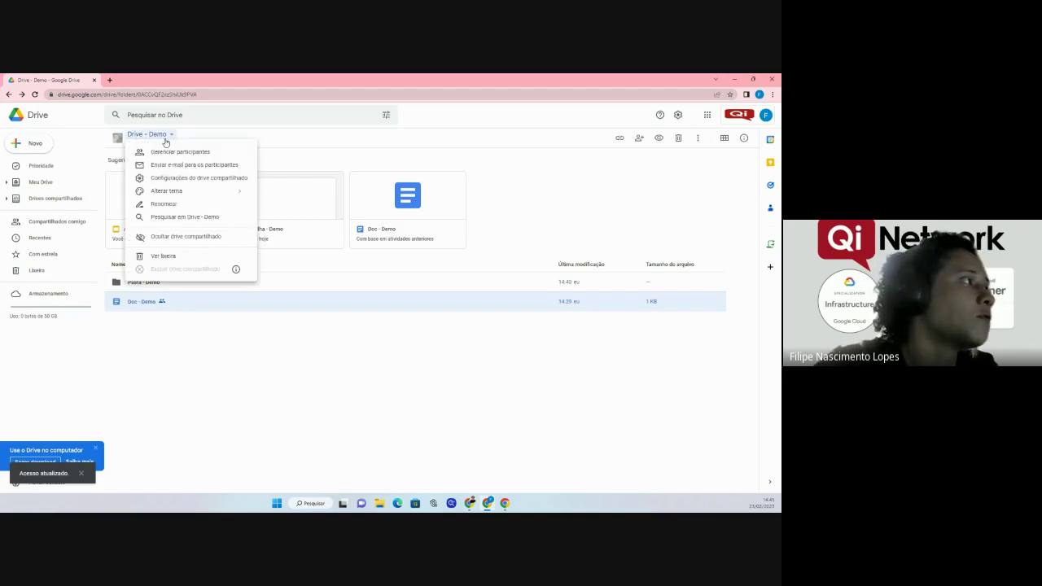
pyautogui.click(192, 180)
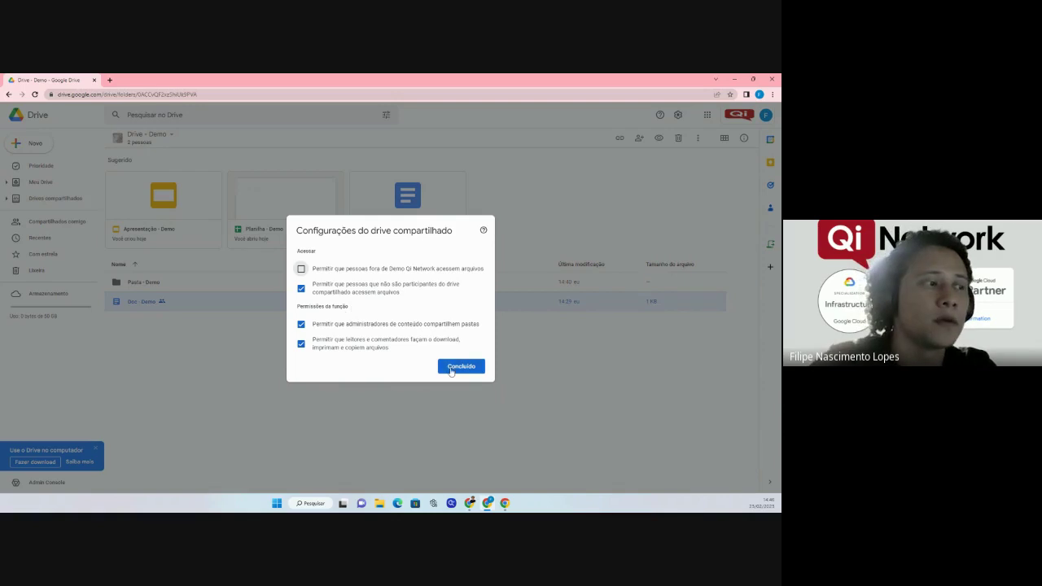
pyautogui.click(452, 368)
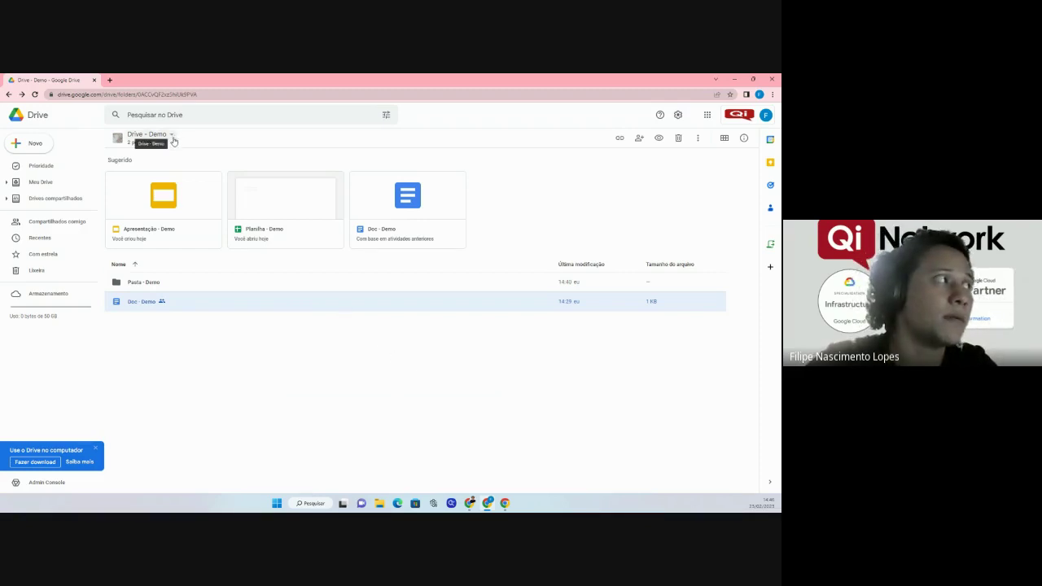
# Open the Pasta - Demo folder and bring up sharing settings for Planilha - Demo.
pyautogui.doubleClick(137, 283)
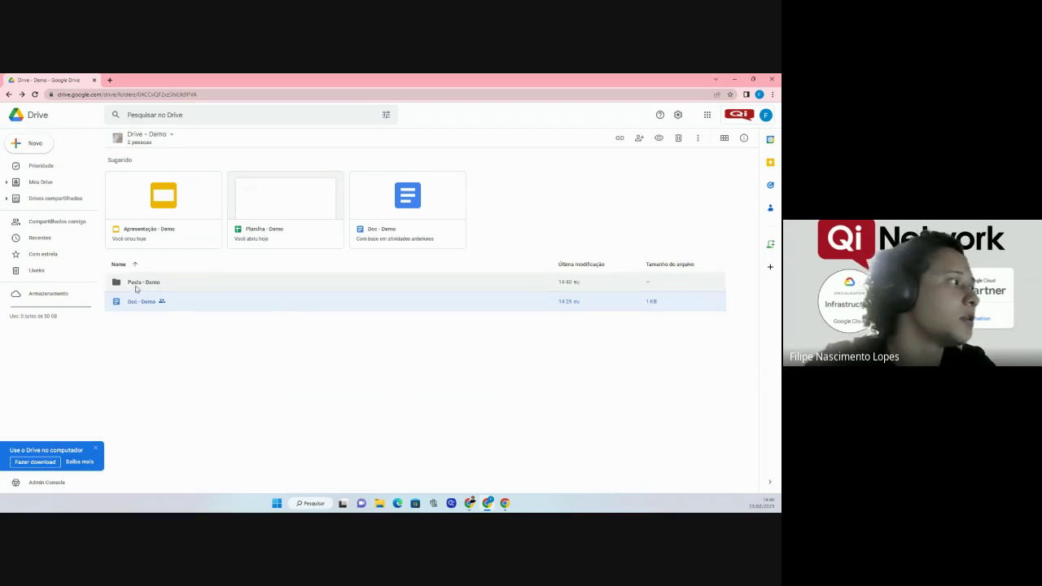
pyautogui.click(144, 204)
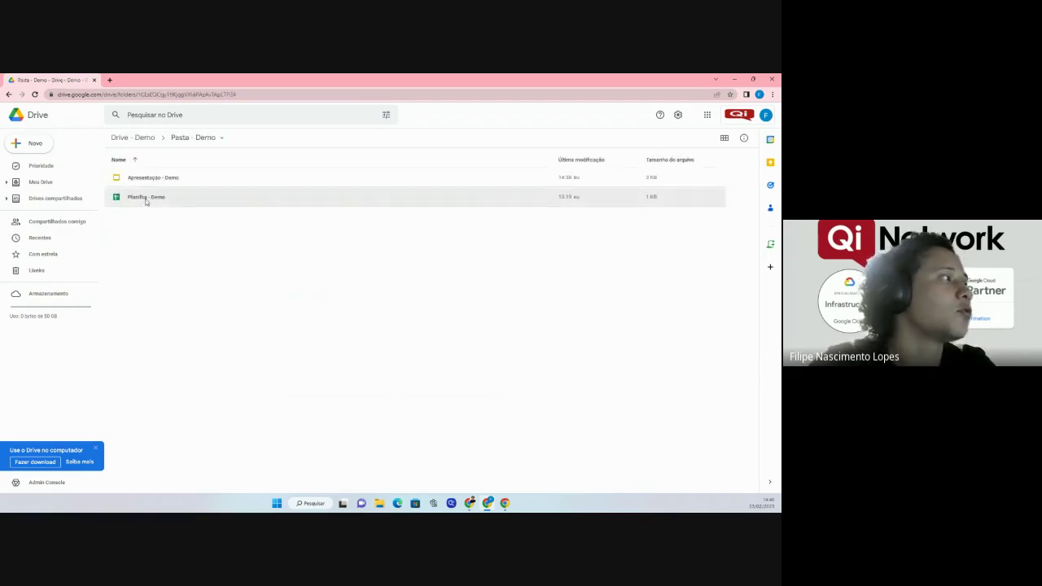
pyautogui.rightClick(146, 200)
pyautogui.click(323, 272)
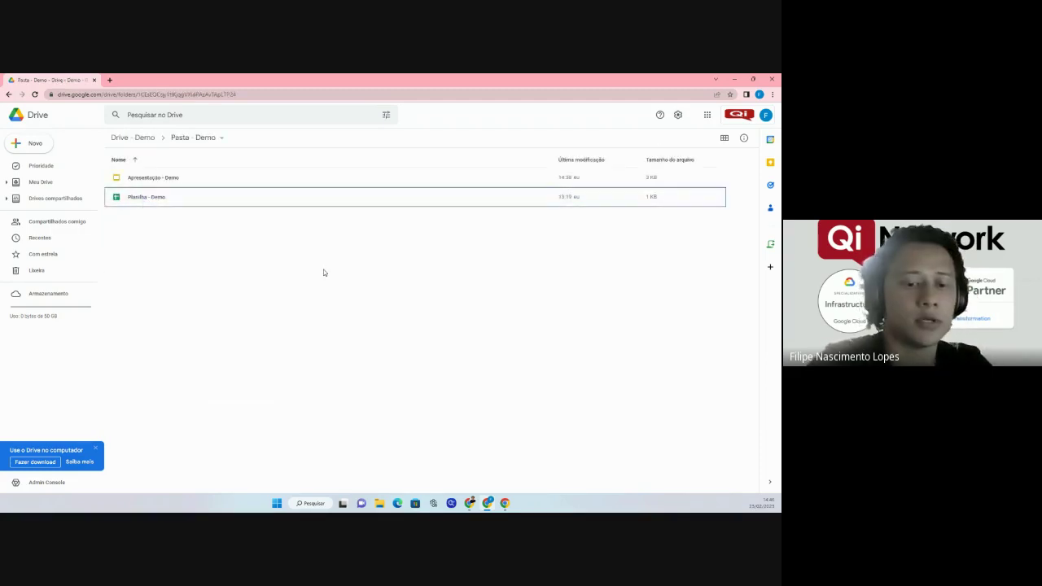
pyautogui.rightClick(166, 198)
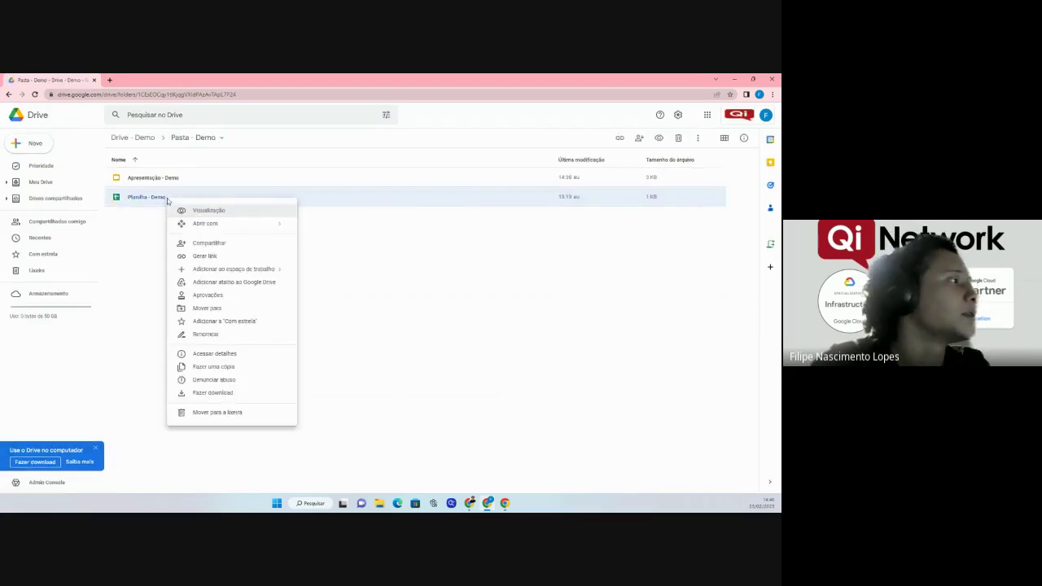
pyautogui.click(210, 255)
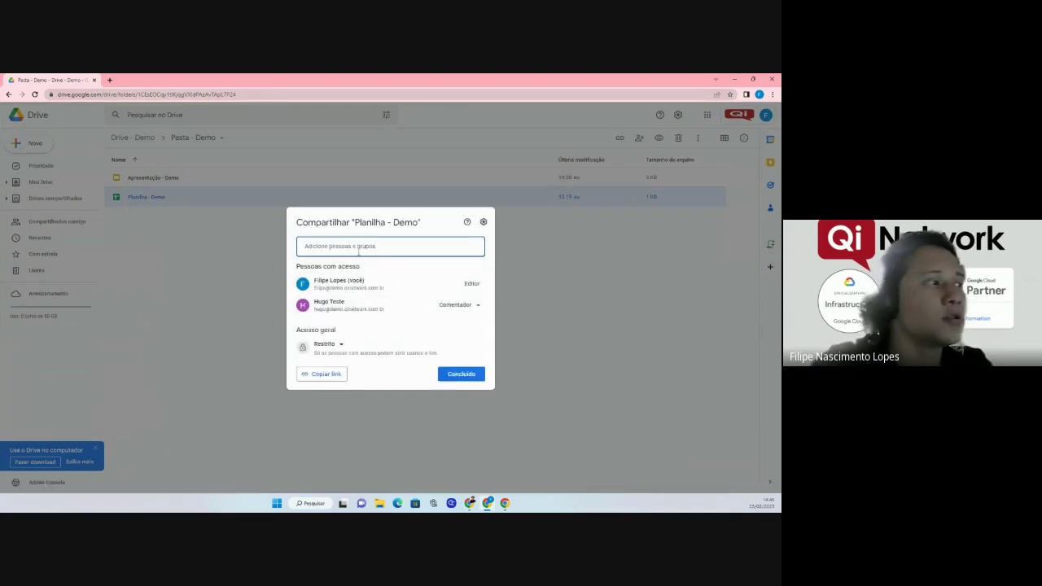
# Share the spreadsheet with the outside contact as Editor without notifying them, then return to Drive - Demo.
pyautogui.click(356, 249)
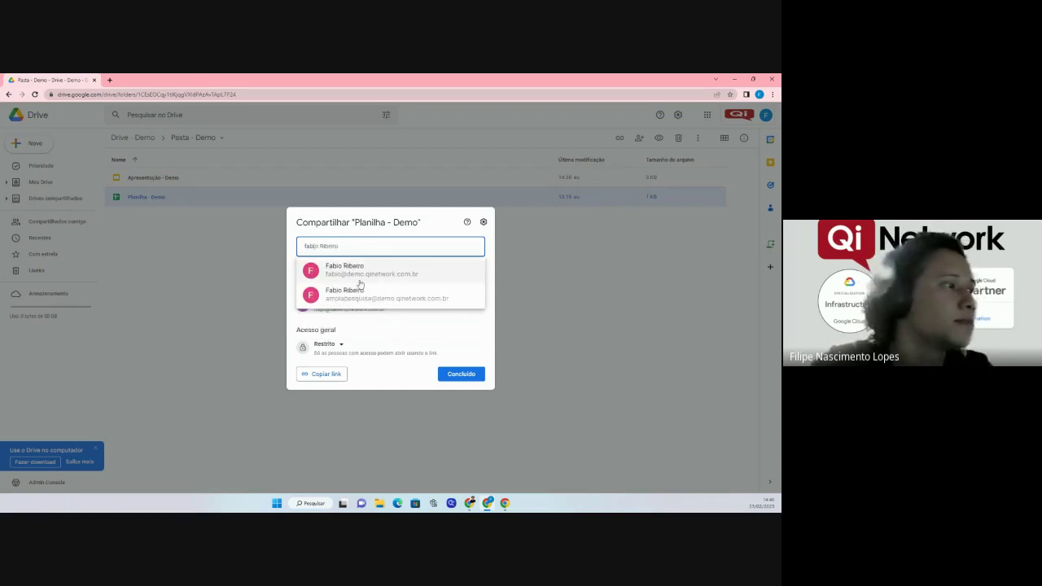
pyautogui.click(360, 276)
pyautogui.click(304, 286)
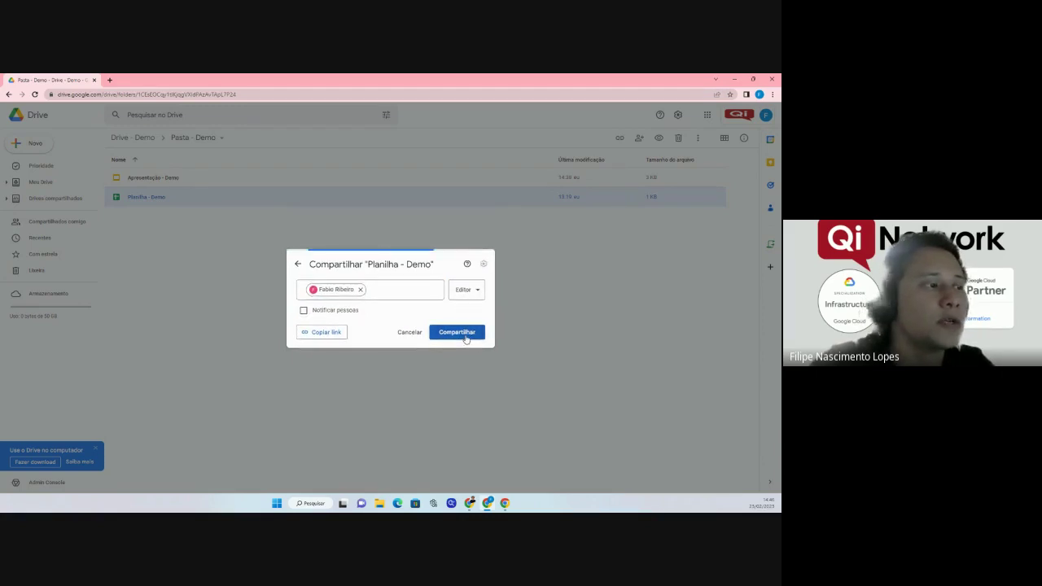
pyautogui.click(466, 340)
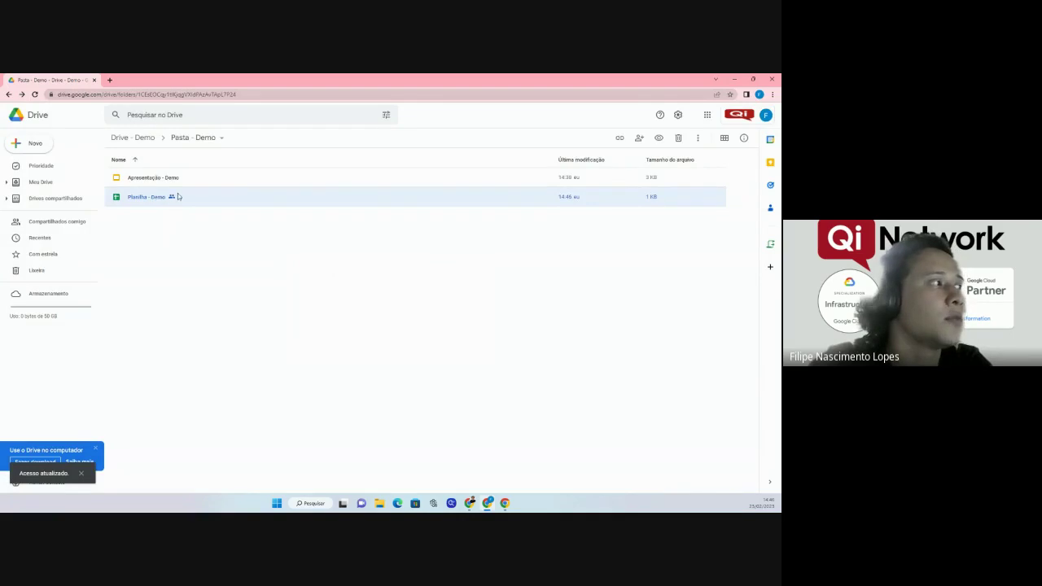
pyautogui.moveTo(171, 199)
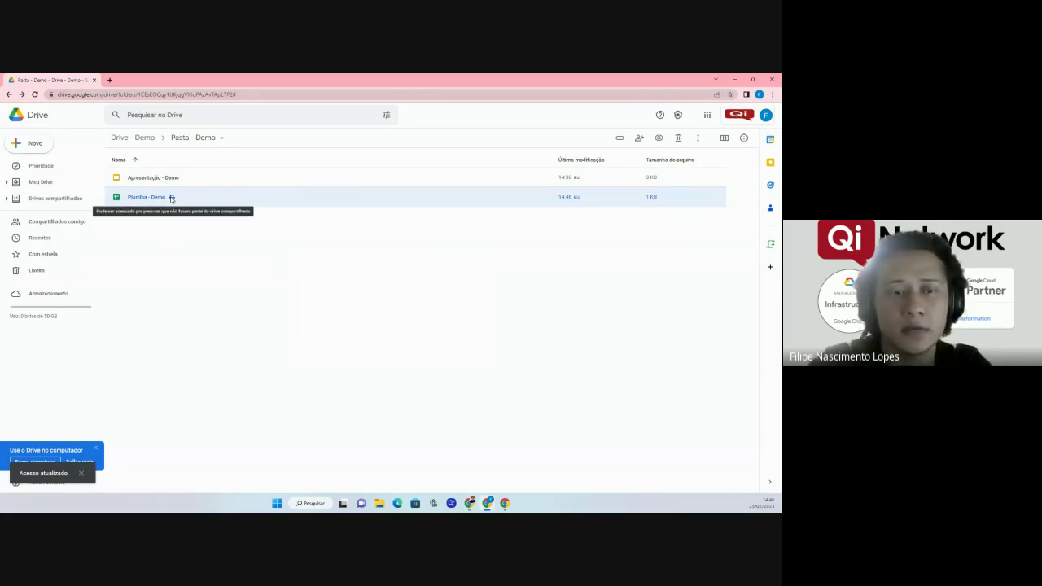
pyautogui.click(149, 140)
# Turn off non-member file access in Drive - Demo's member settings, then open Pasta - Demo.
pyautogui.click(153, 135)
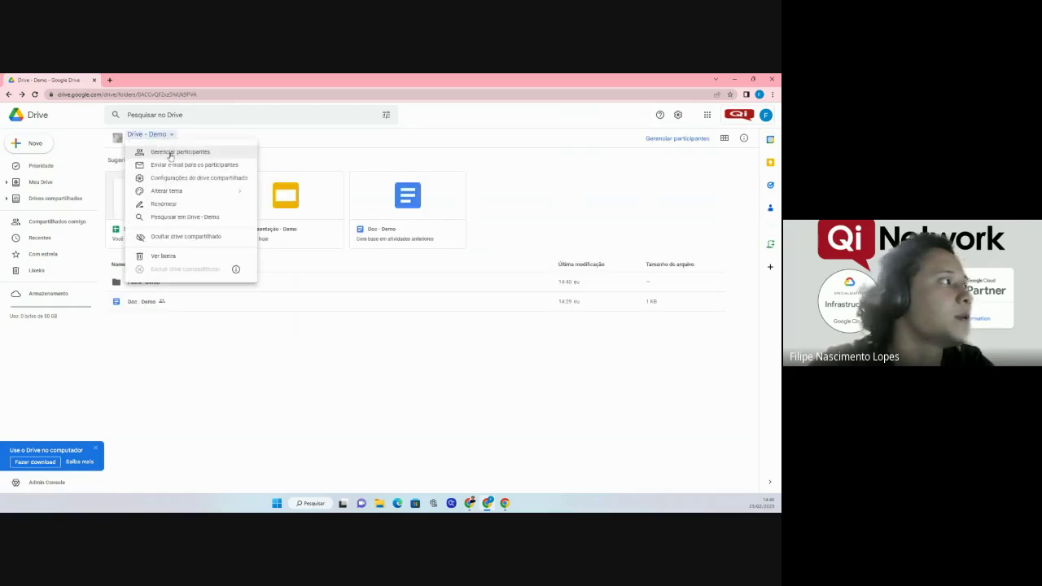
pyautogui.click(170, 153)
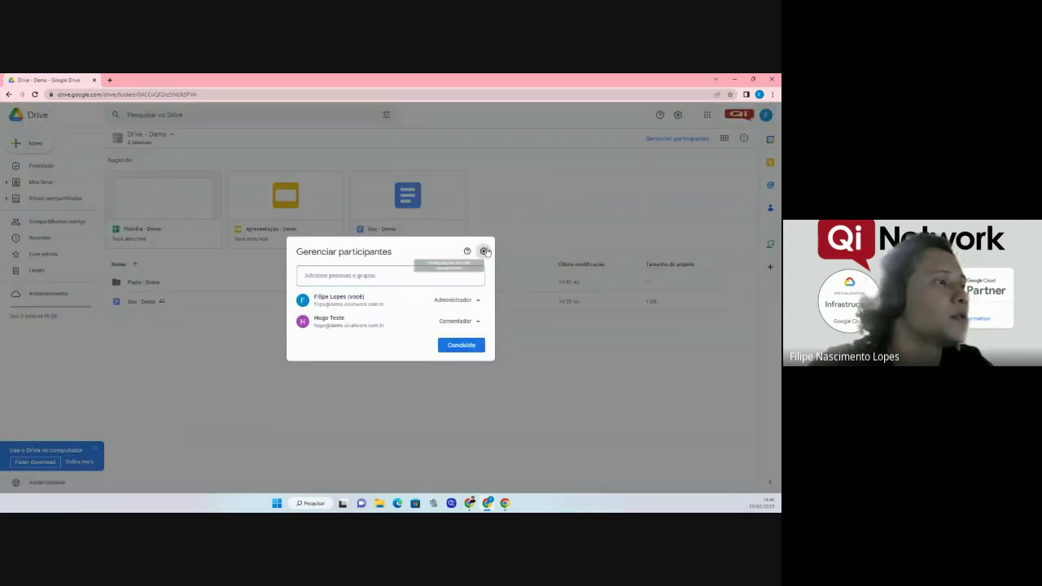
pyautogui.click(481, 249)
pyautogui.click(317, 295)
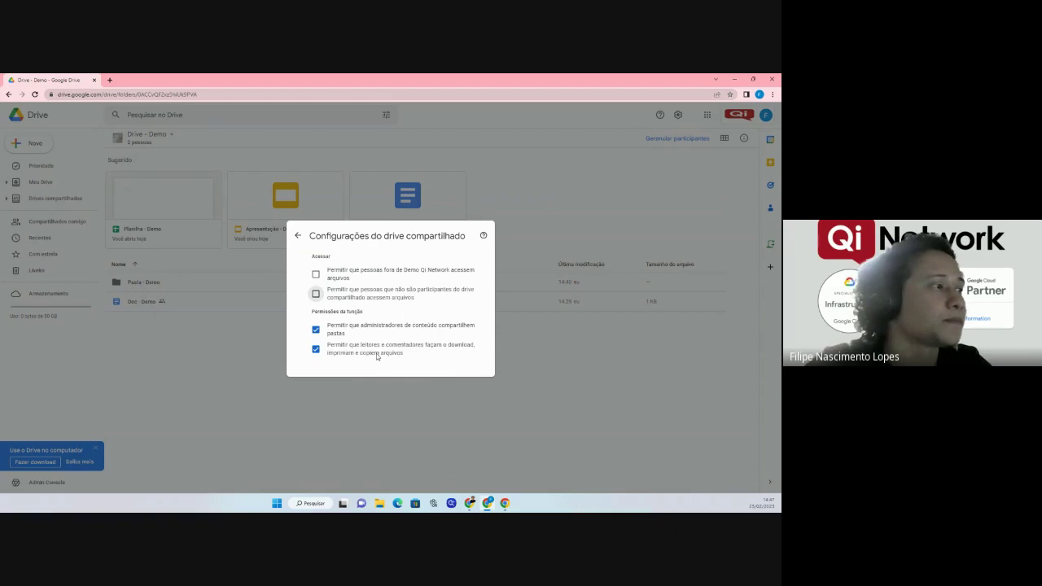
pyautogui.click(298, 235)
pyautogui.click(480, 346)
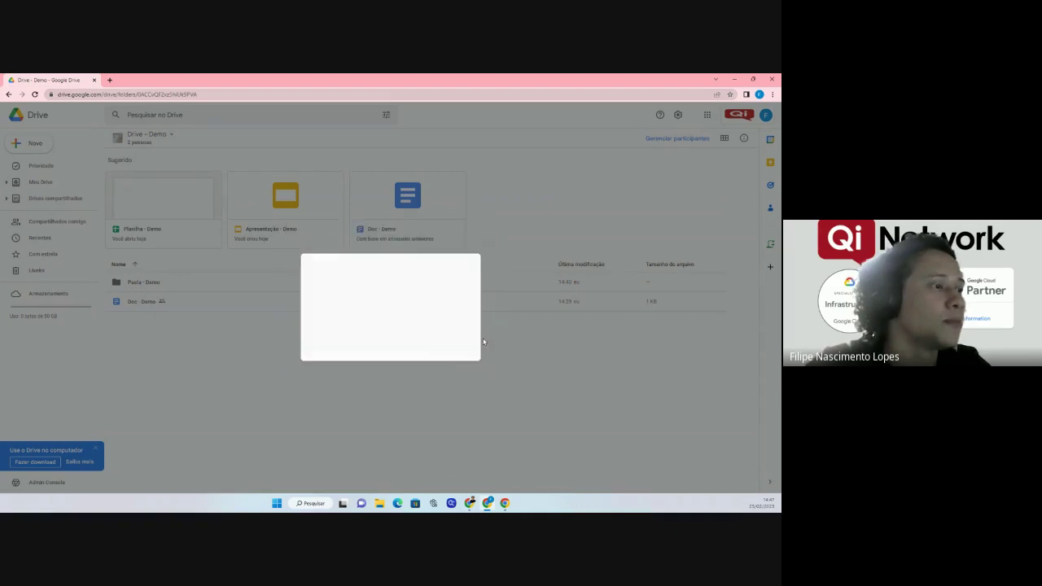
pyautogui.click(169, 283)
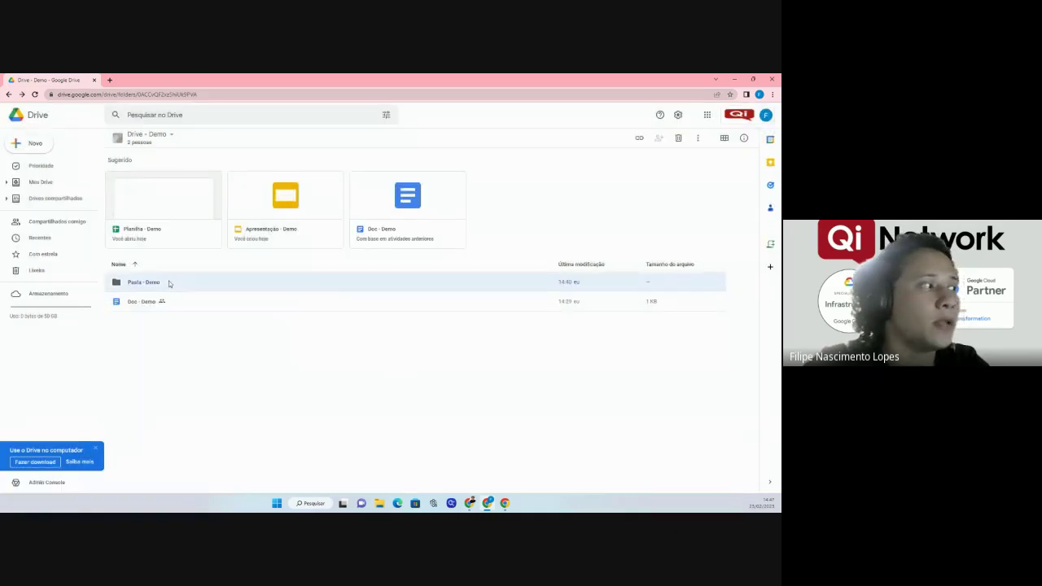
pyautogui.doubleClick(169, 282)
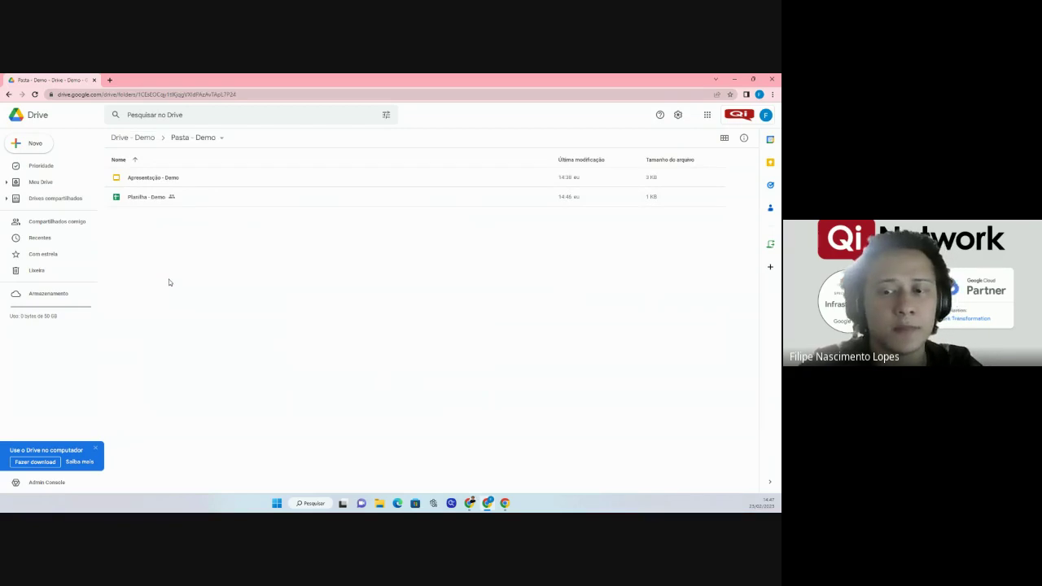
# Remove the flagged non-member editor from Planilha - Demo's sharing list and confirm.
pyautogui.rightClick(162, 200)
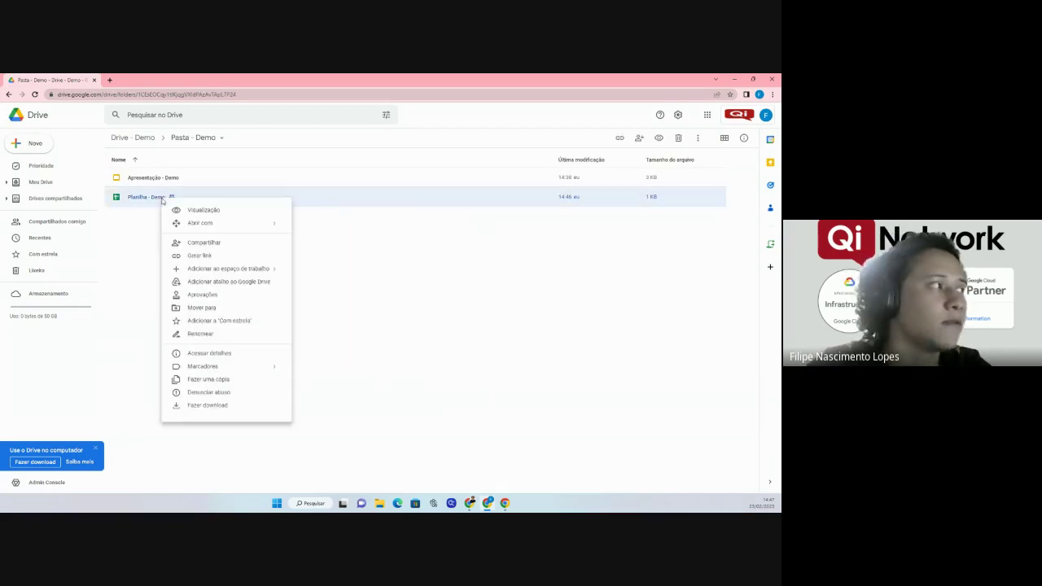
pyautogui.click(195, 247)
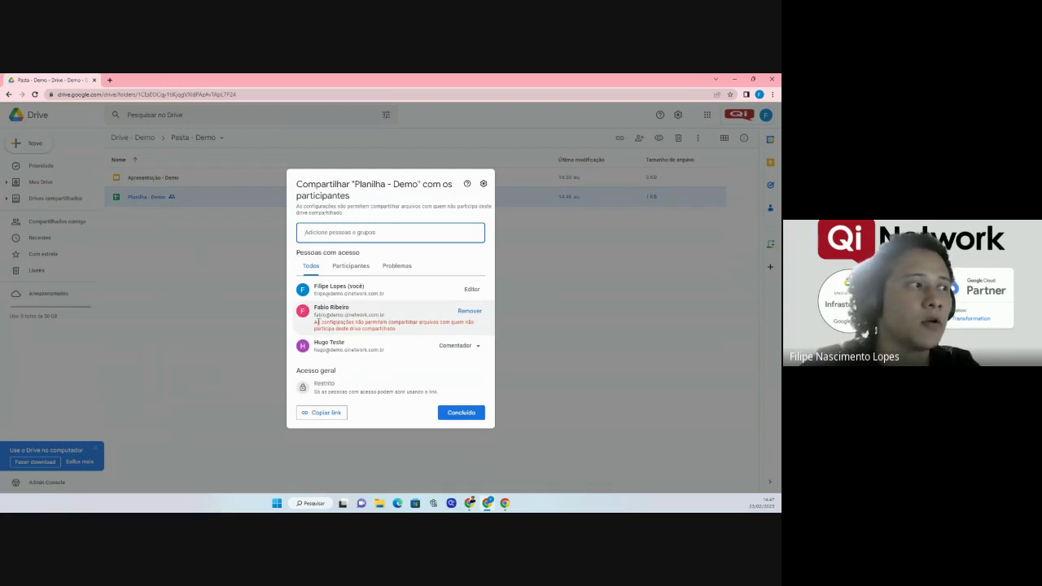
pyautogui.moveTo(317, 323); pyautogui.dragTo(464, 330)
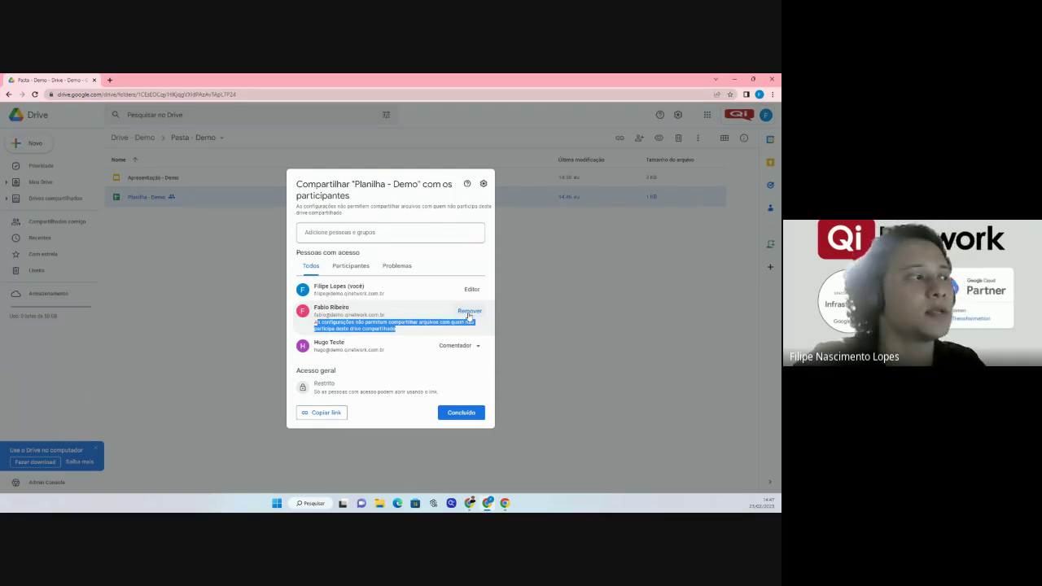
pyautogui.click(469, 312)
pyautogui.click(461, 385)
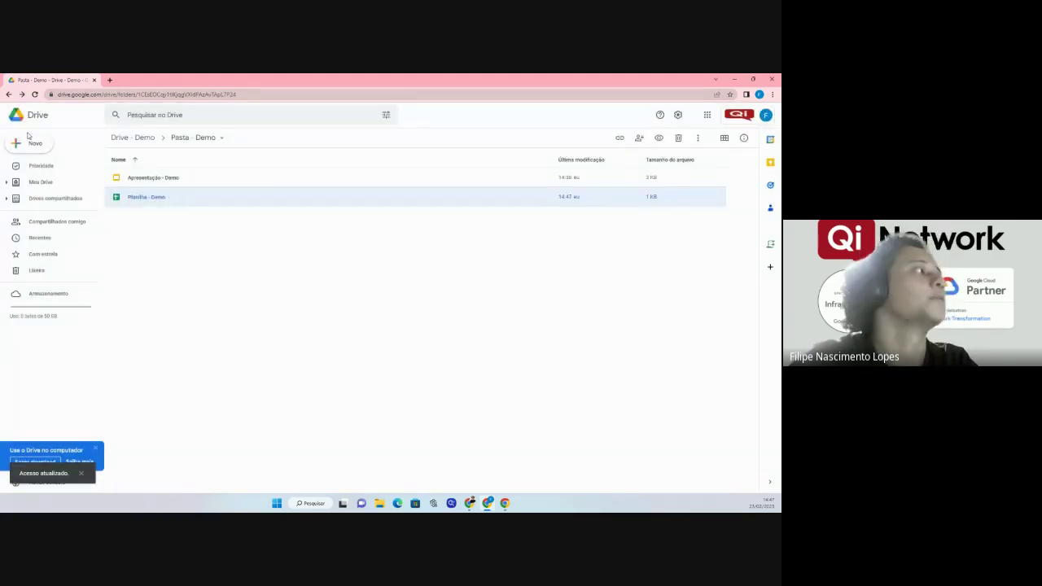
# Return to Drive - Demo and review its shared drive settings.
pyautogui.click(129, 137)
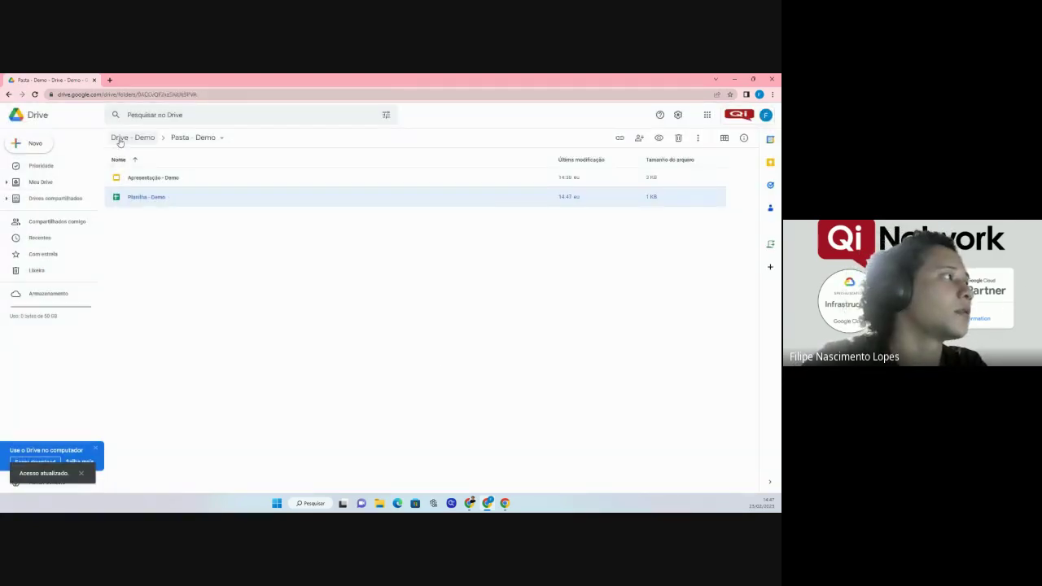
pyautogui.click(167, 136)
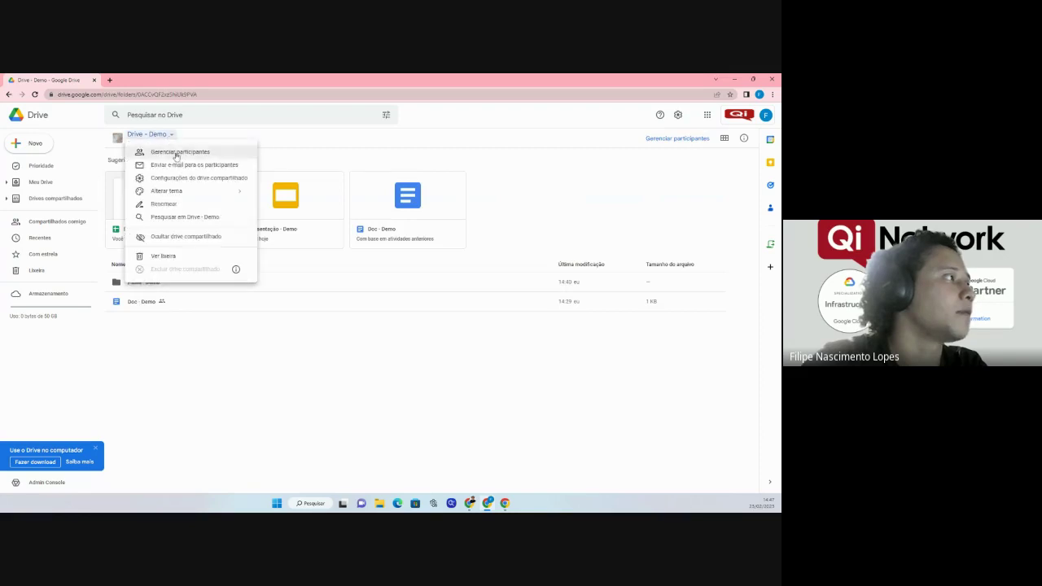
pyautogui.click(186, 178)
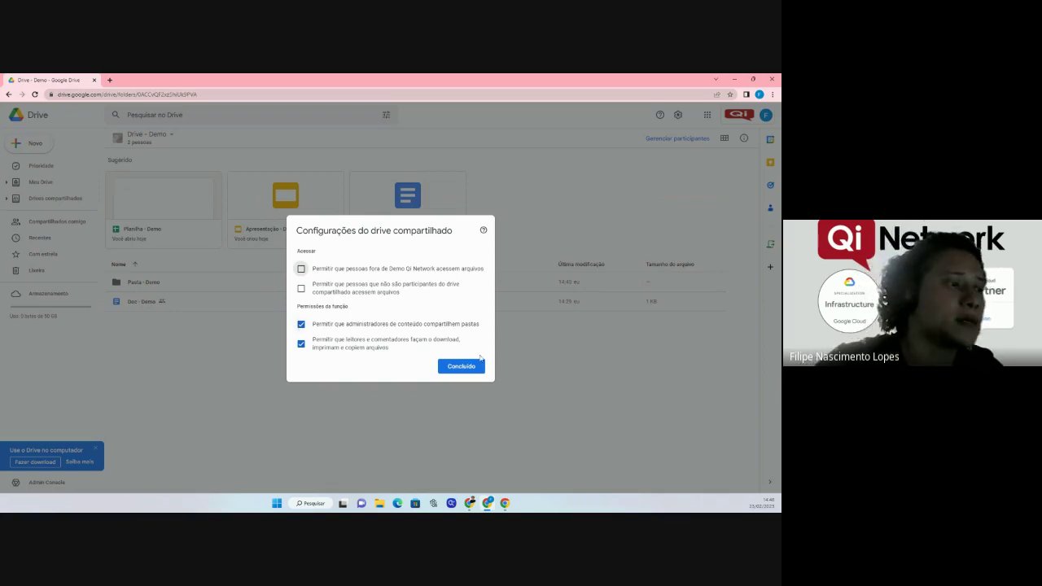
pyautogui.click(469, 368)
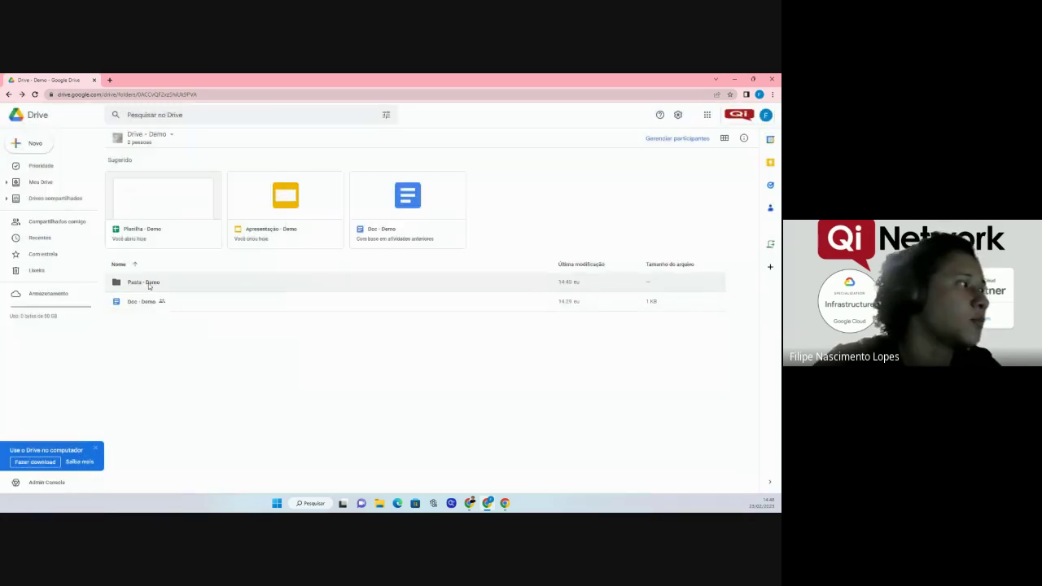
# Change the commenter member's role to Content manager (Administrador de conteúdo) and save.
pyautogui.click(173, 151)
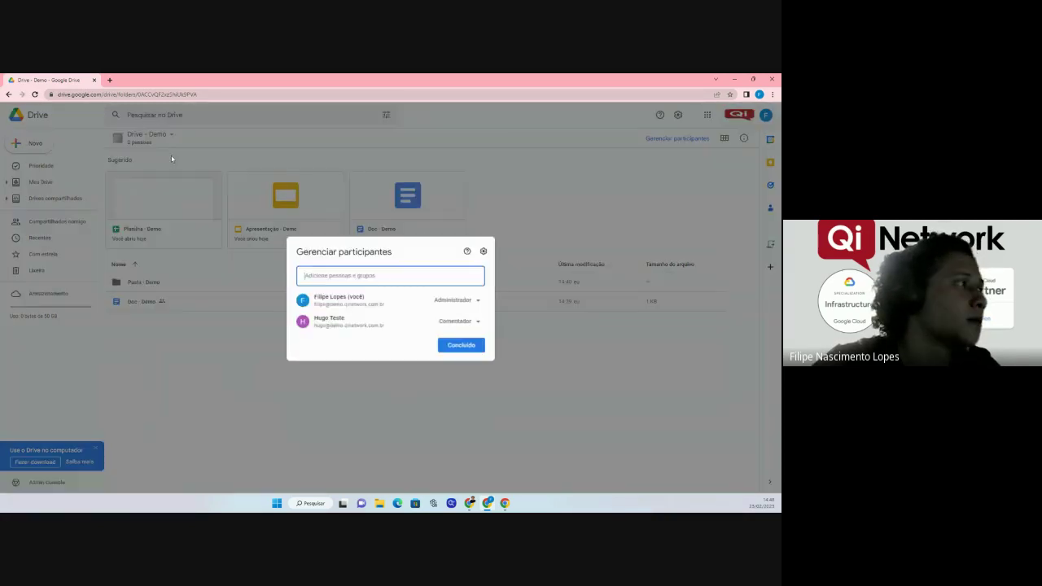
pyautogui.click(460, 322)
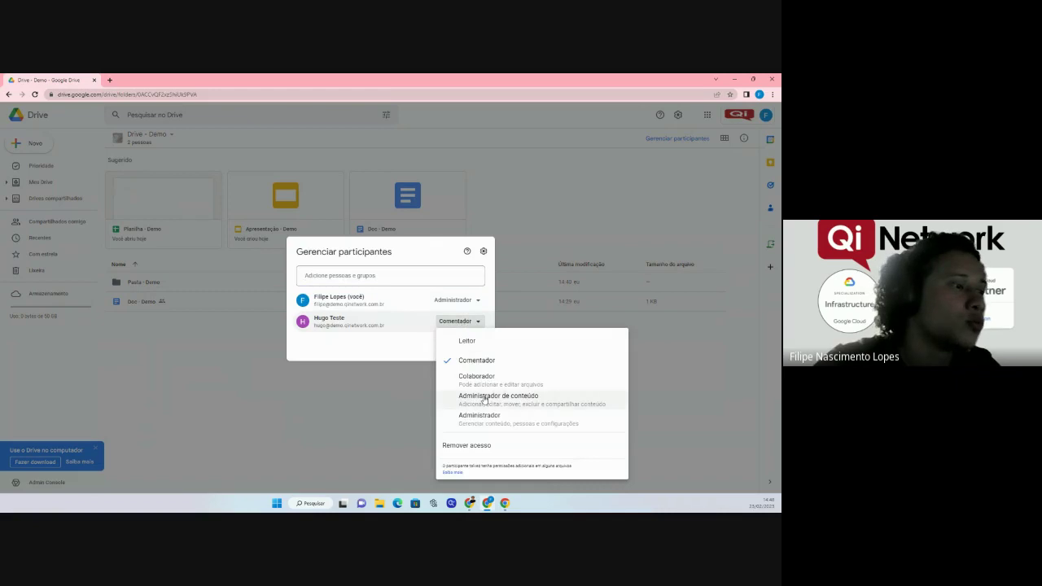
pyautogui.click(456, 397)
pyautogui.click(467, 346)
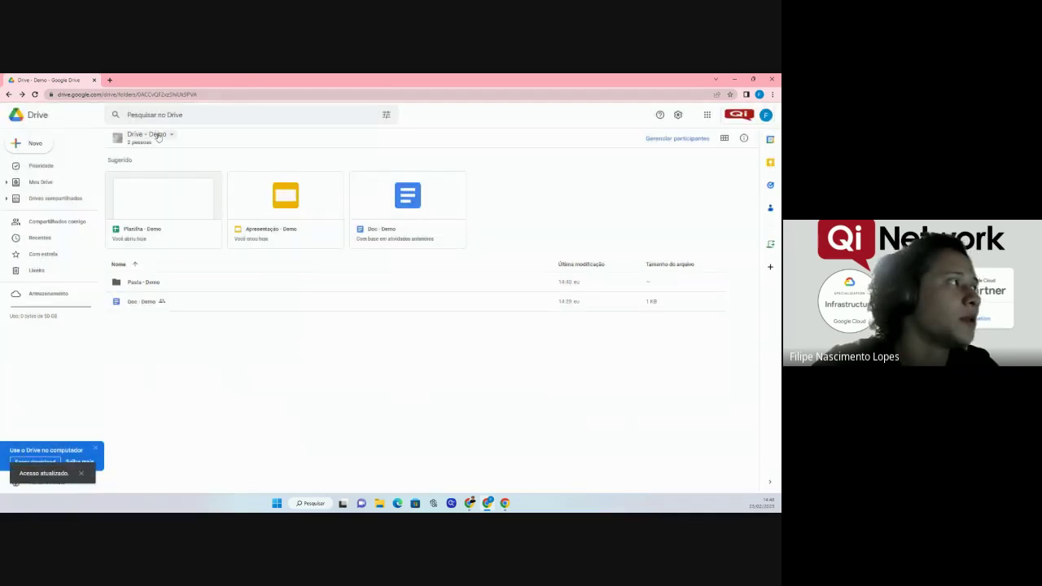
pyautogui.click(150, 134)
# Check the drive settings, reload the page, and bring up the Pasta - Demo folder's actions.
pyautogui.click(204, 178)
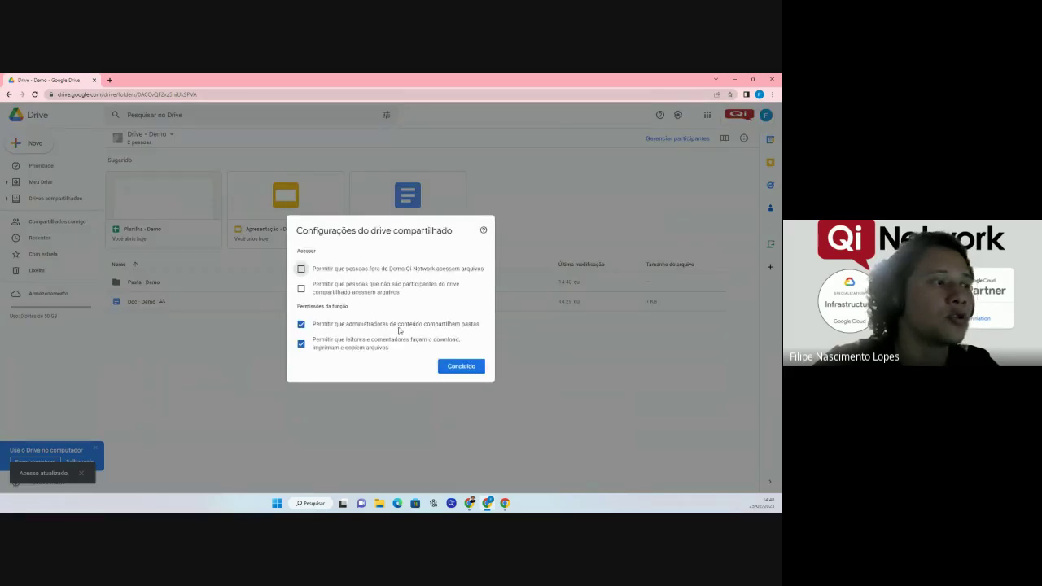
pyautogui.click(460, 367)
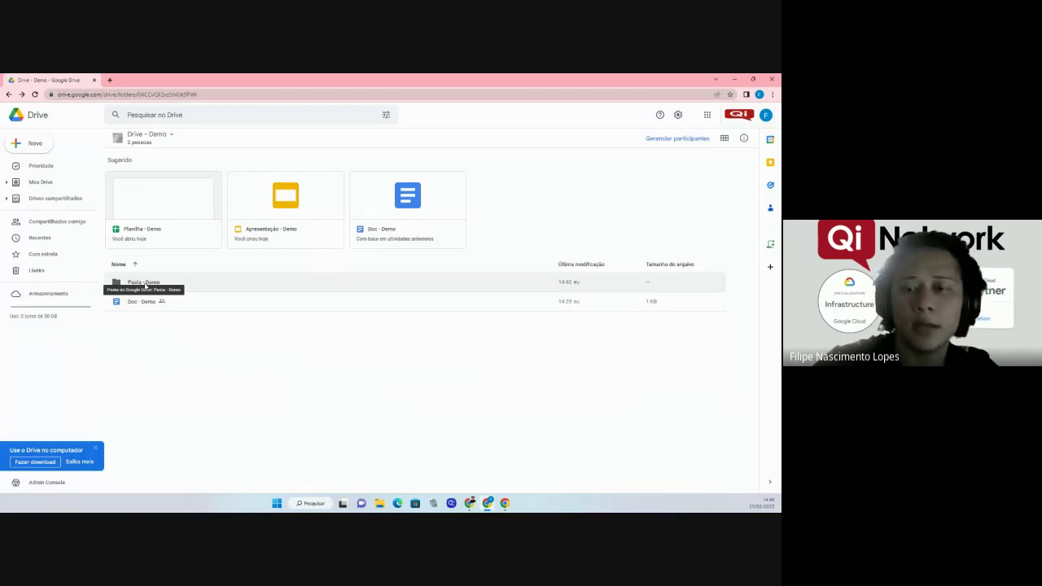
pyautogui.rightClick(145, 285)
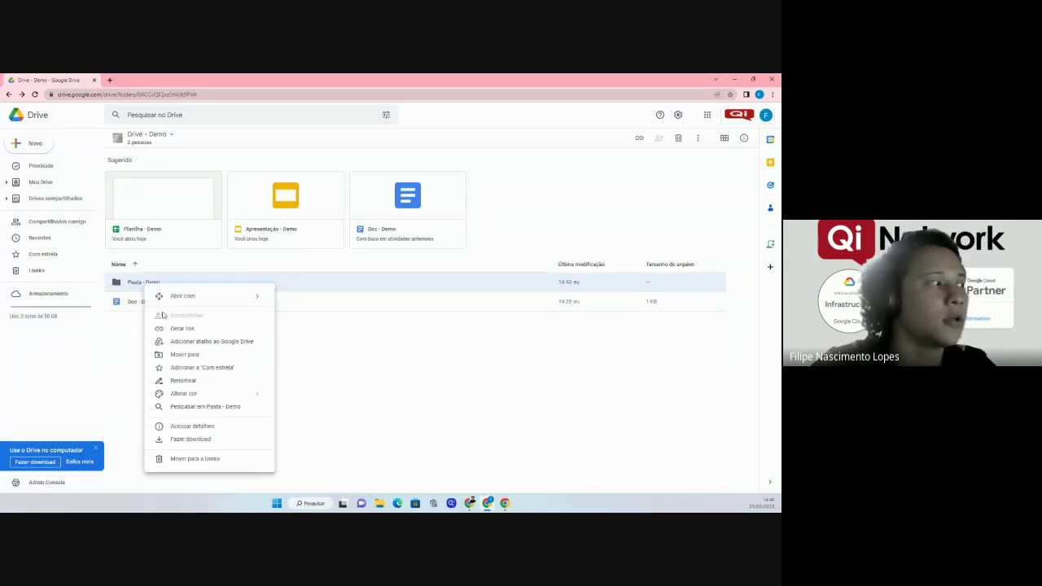
pyautogui.click(134, 336)
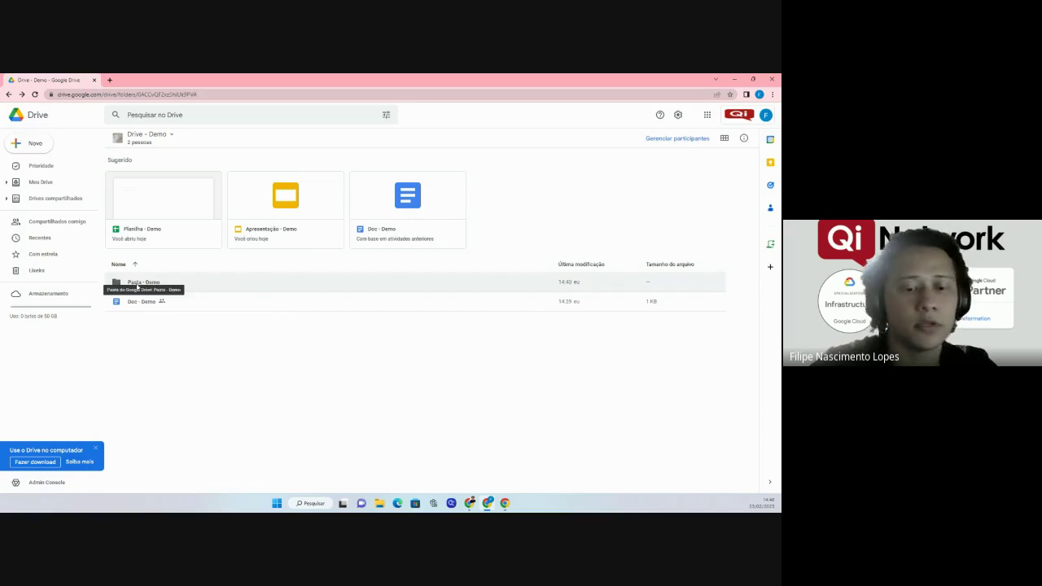
pyautogui.press('F5')
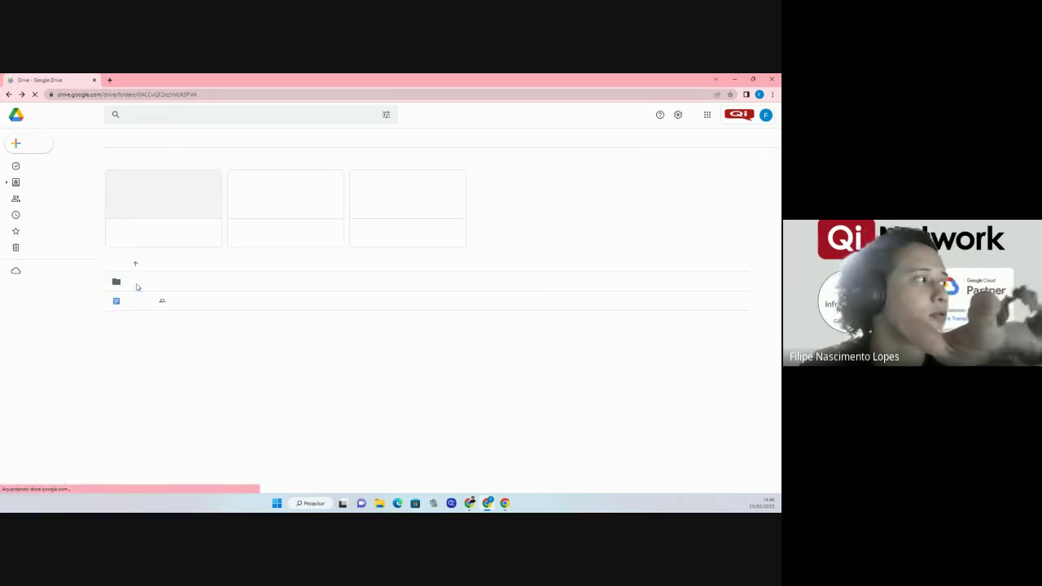
pyautogui.click(140, 288)
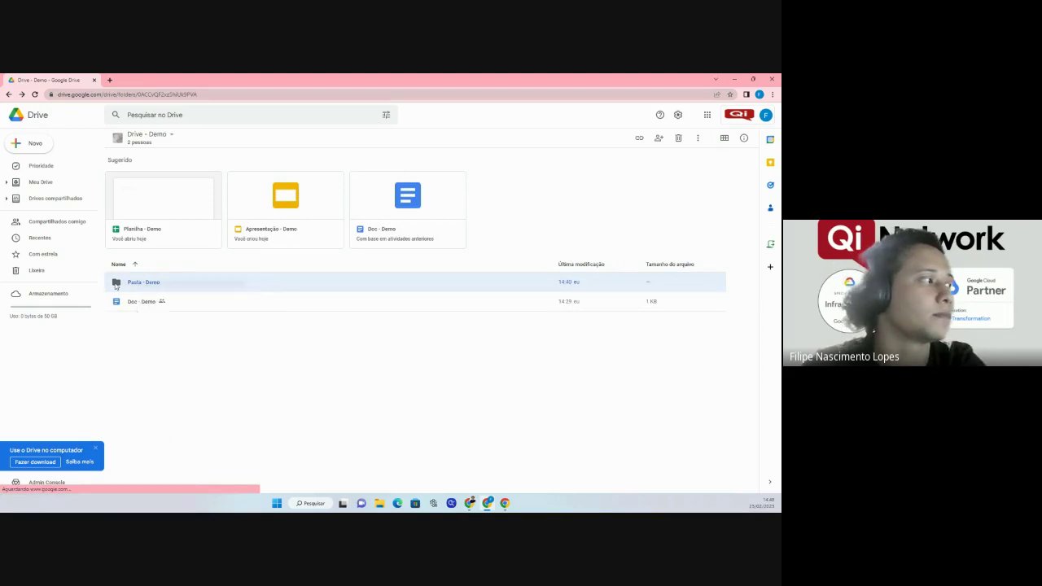
pyautogui.rightClick(129, 285)
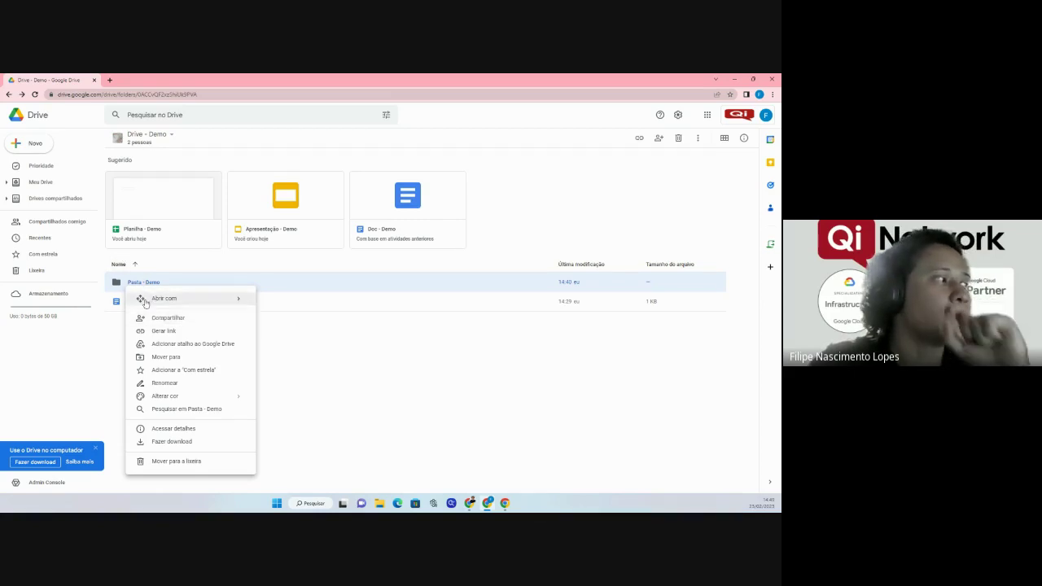
# Untick content-manager folder sharing and viewer download, print and copy in Drive - Demo settings.
pyautogui.click(145, 139)
pyautogui.click(167, 162)
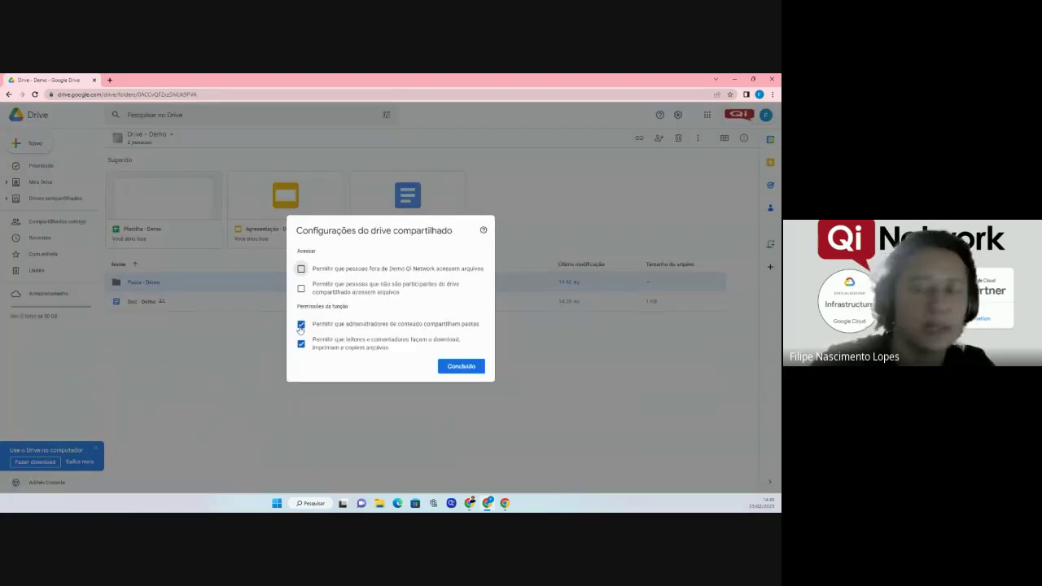
pyautogui.click(300, 324)
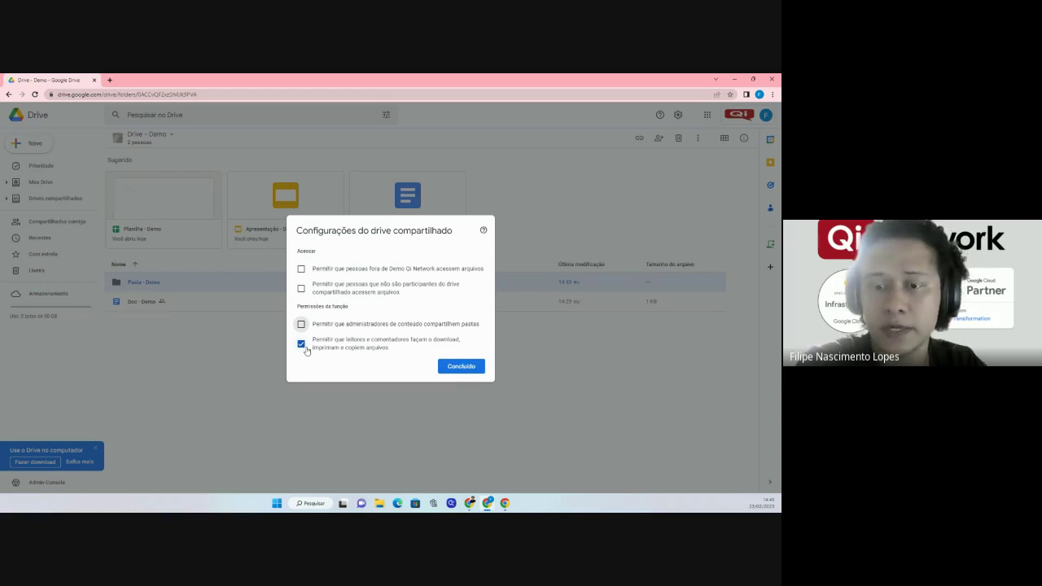
pyautogui.click(302, 346)
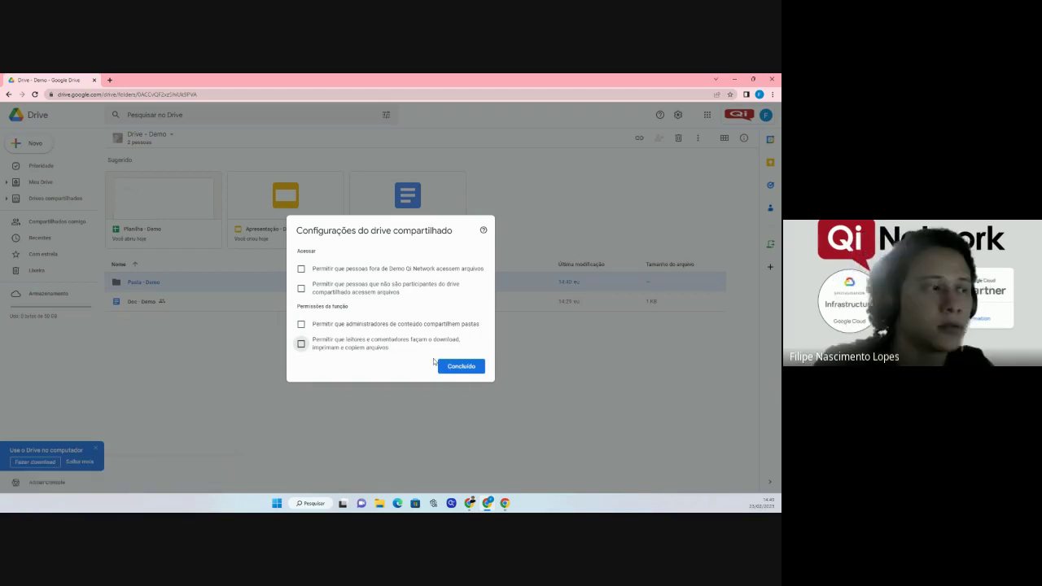
pyautogui.click(461, 366)
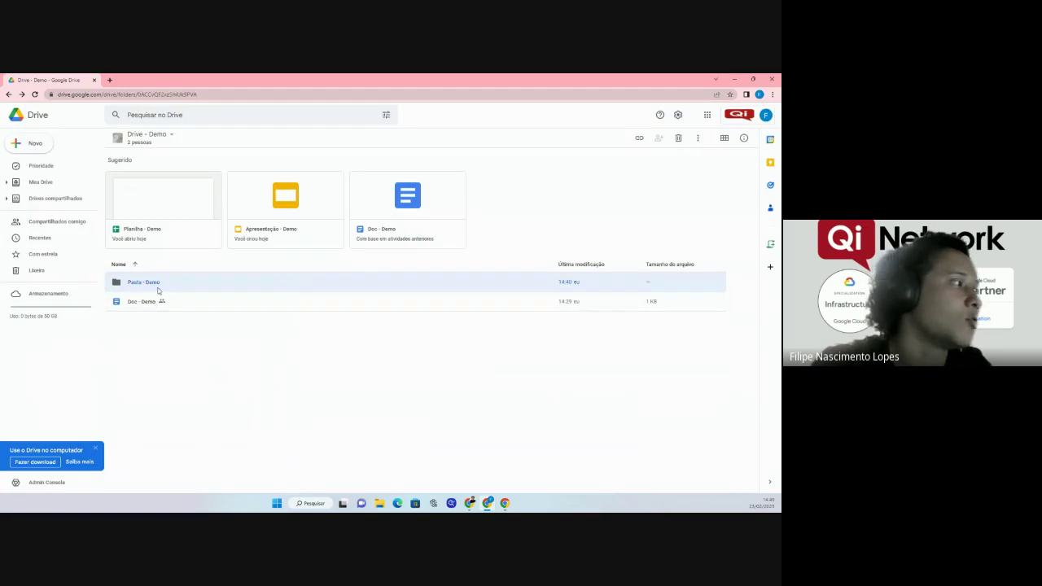
# Open Planilha - Demo from Pasta - Demo and check the Arquivo > Fazer download menu.
pyautogui.doubleClick(148, 288)
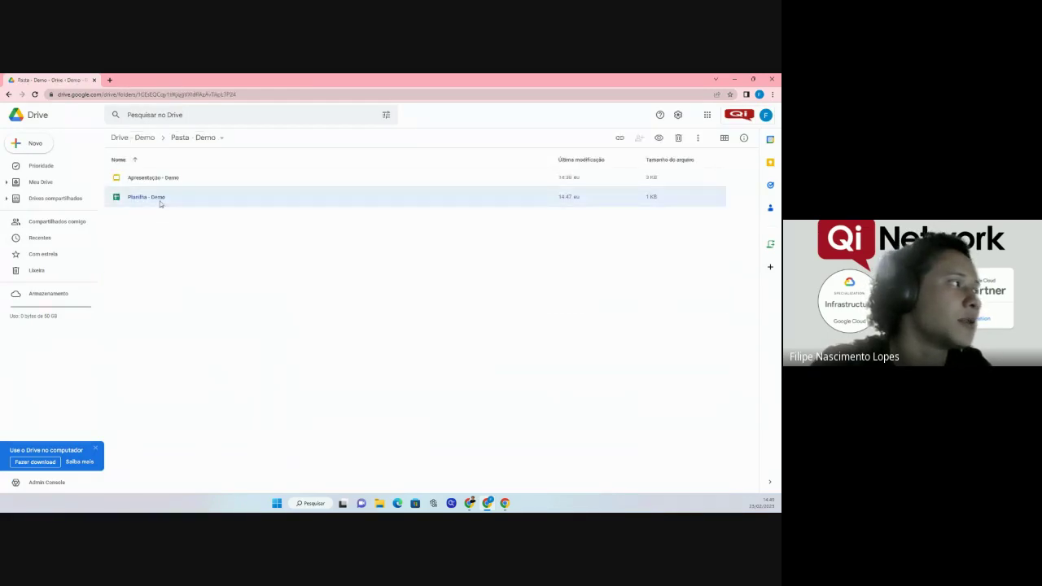
pyautogui.doubleClick(158, 200)
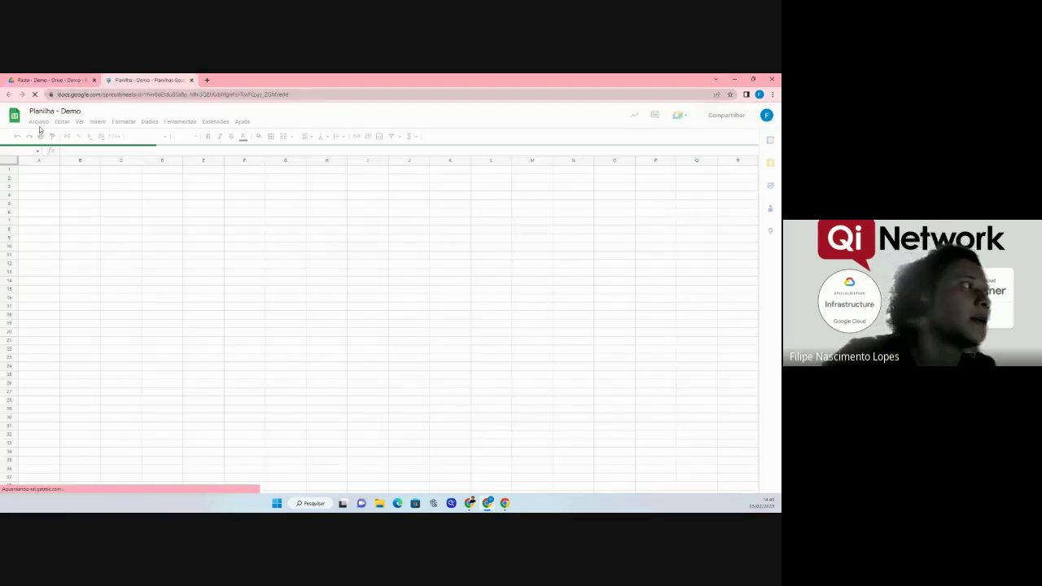
pyautogui.click(39, 121)
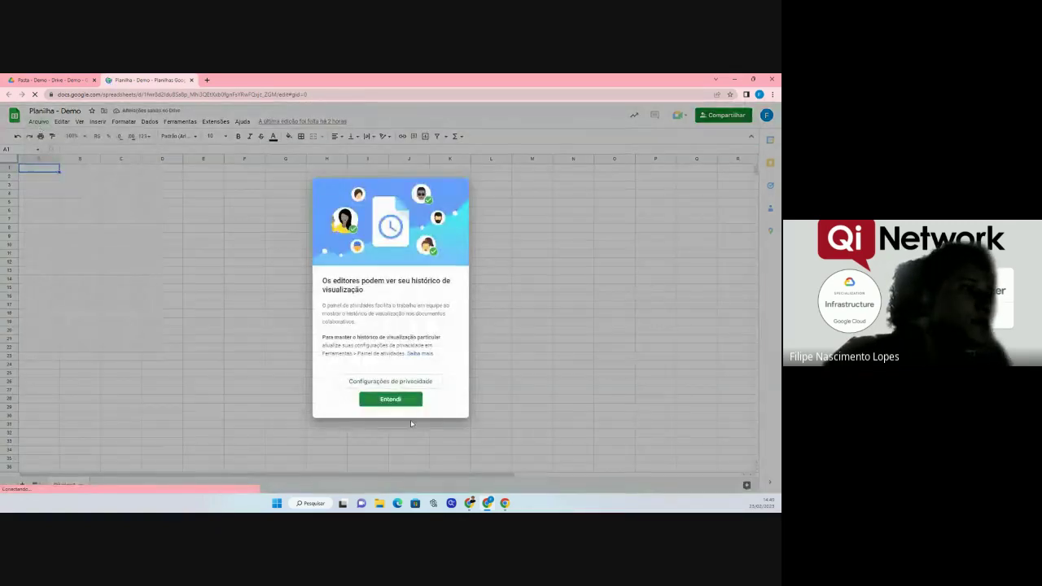
pyautogui.click(387, 397)
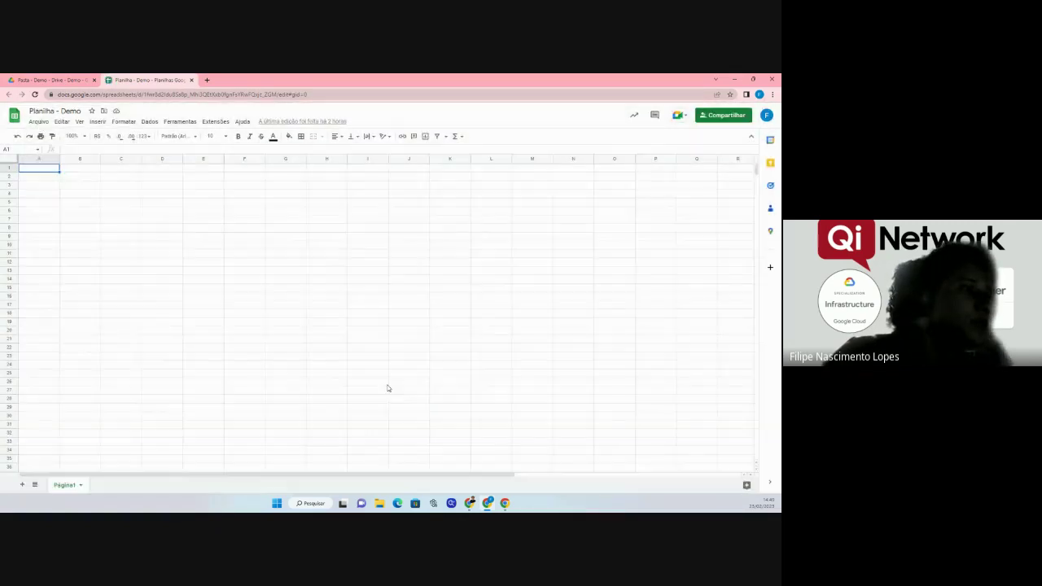
pyautogui.click(38, 123)
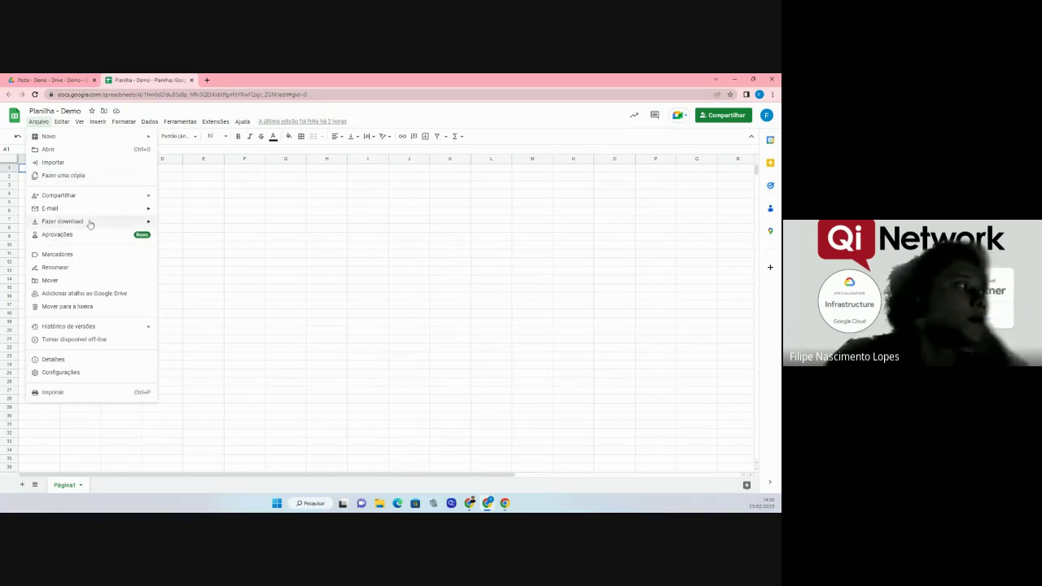
pyautogui.moveTo(83, 227)
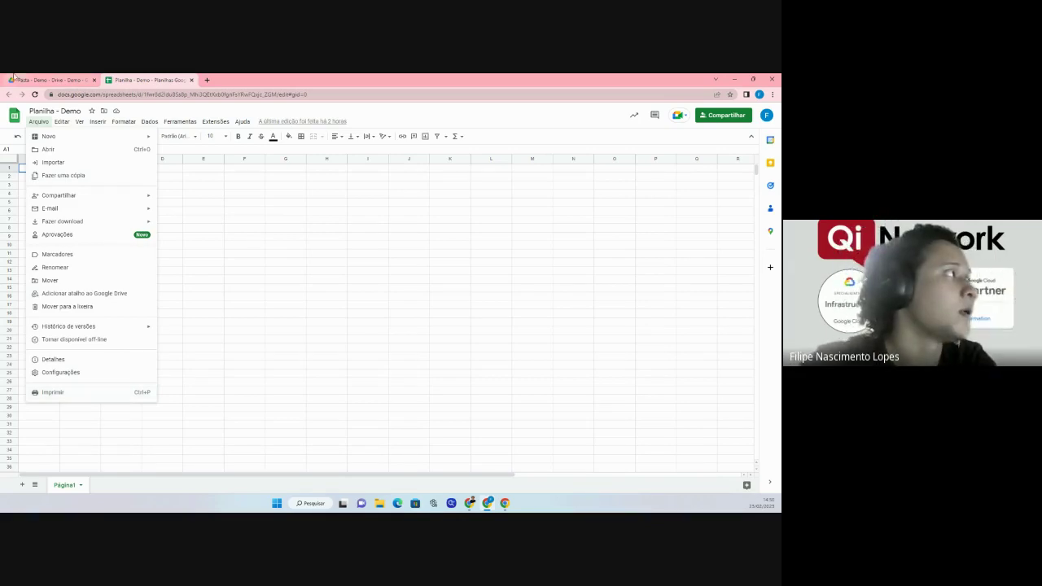
# Close the spreadsheet tab to return to the Pasta - Demo listing.
pyautogui.click(74, 80)
pyautogui.click(180, 80)
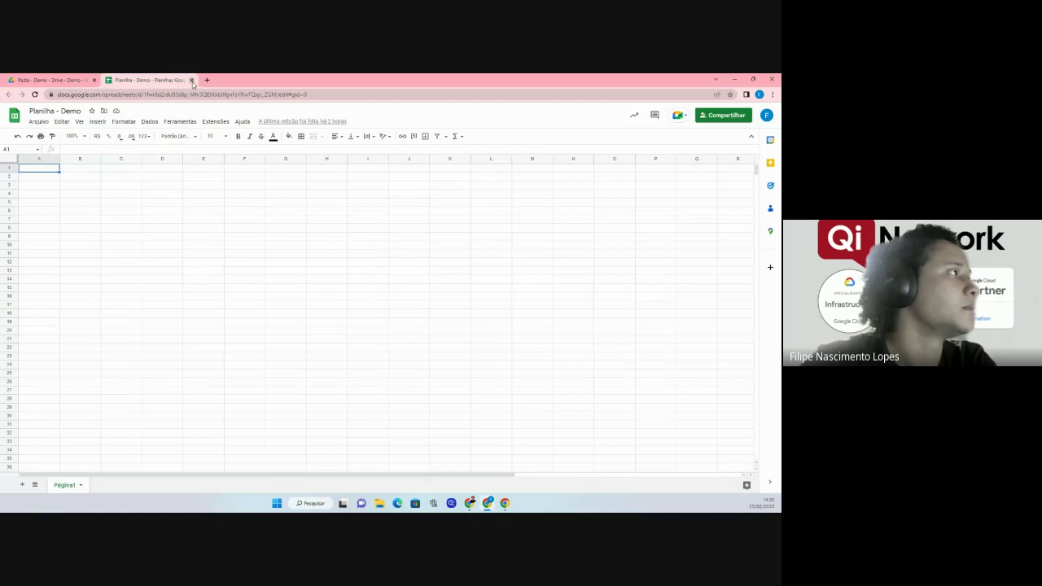
pyautogui.click(191, 80)
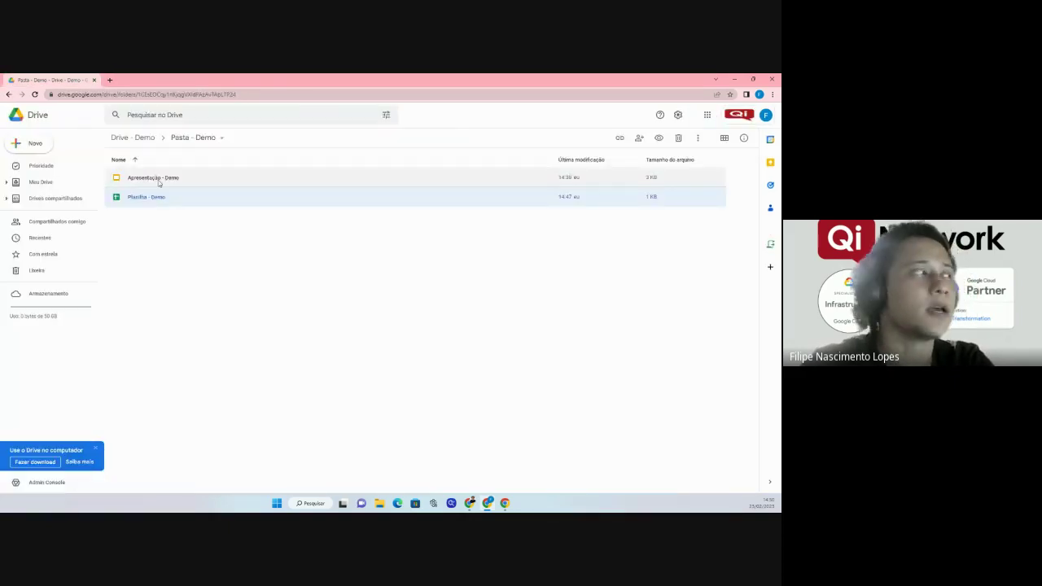
# Go to Meu Drive and list the shared drives Demonstração and Drive - Demo.
pyautogui.click(43, 119)
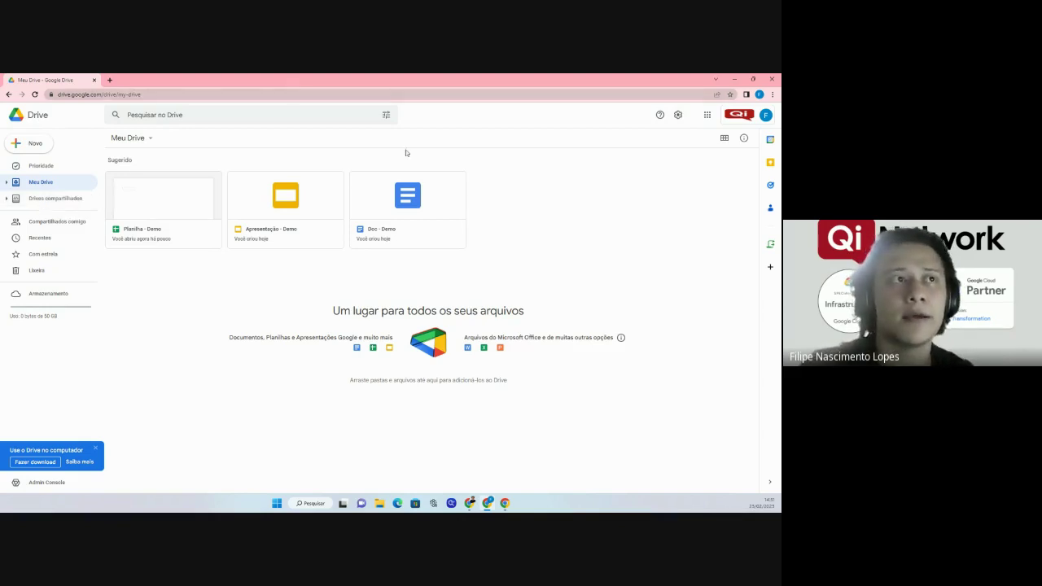
pyautogui.click(66, 199)
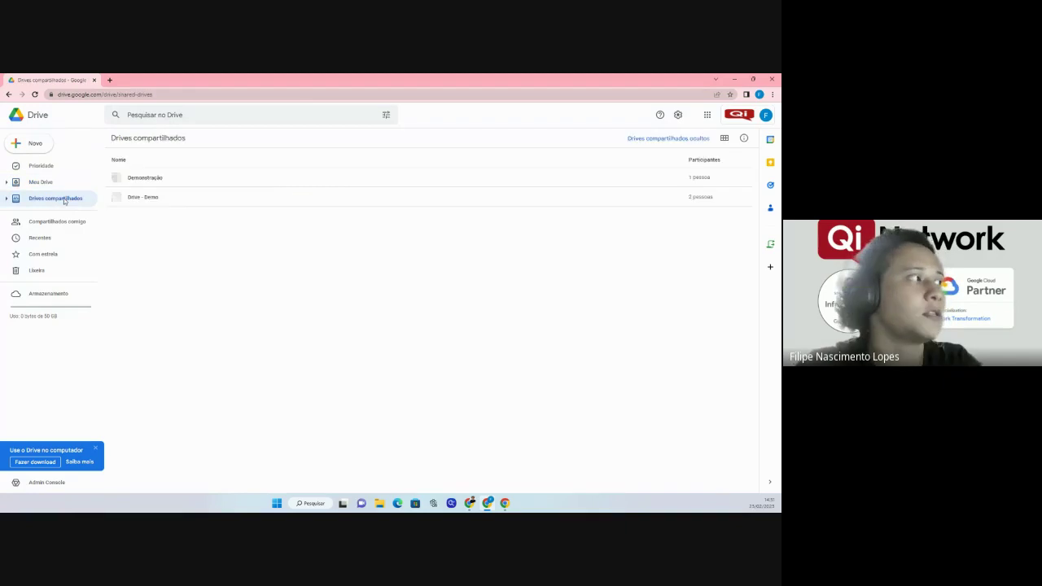
# Open Drive - Demo with the details panel and scroll through its Atividade history.
pyautogui.click(744, 138)
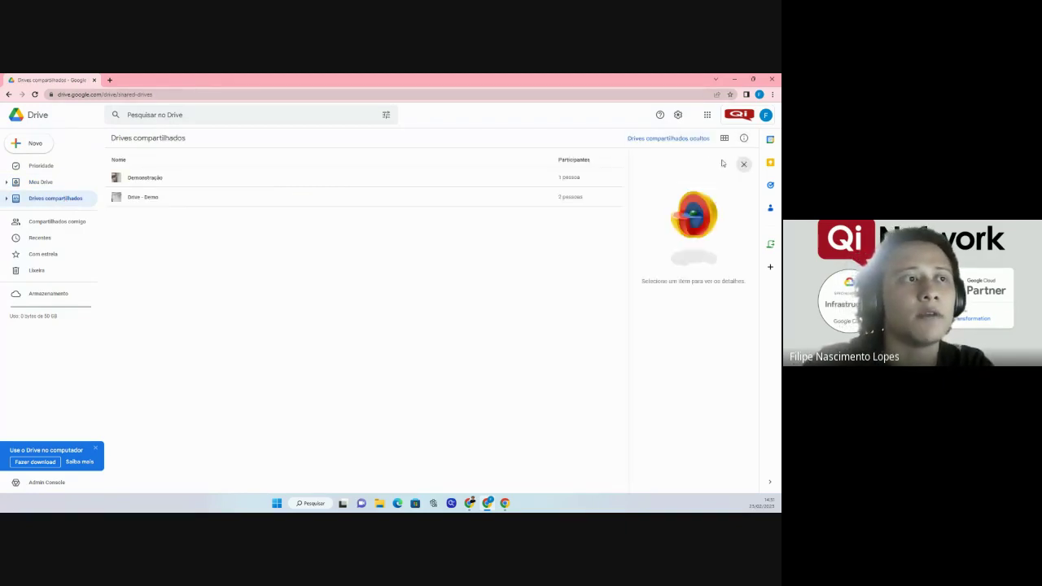
pyautogui.doubleClick(148, 204)
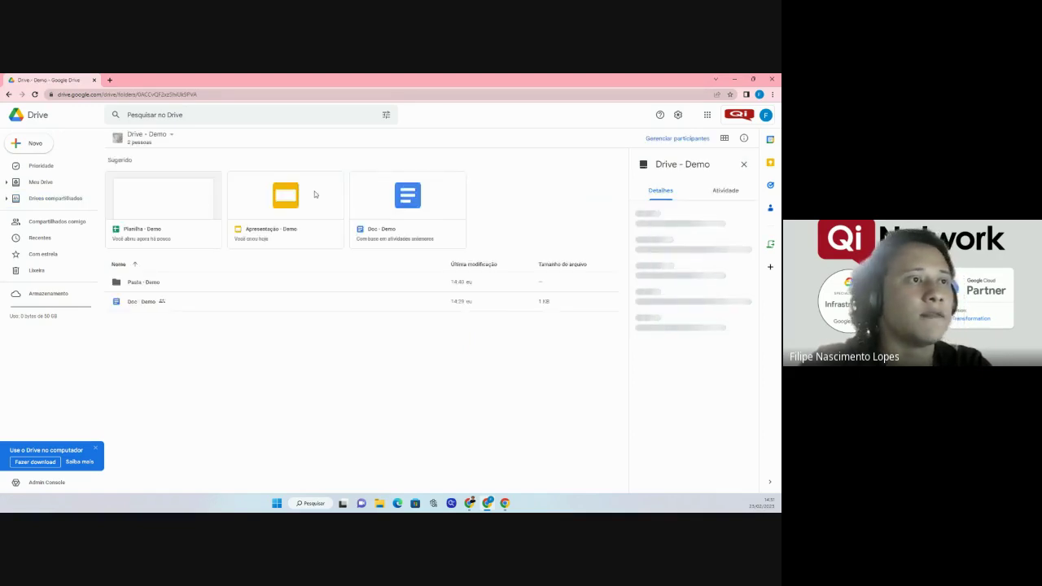
pyautogui.click(725, 190)
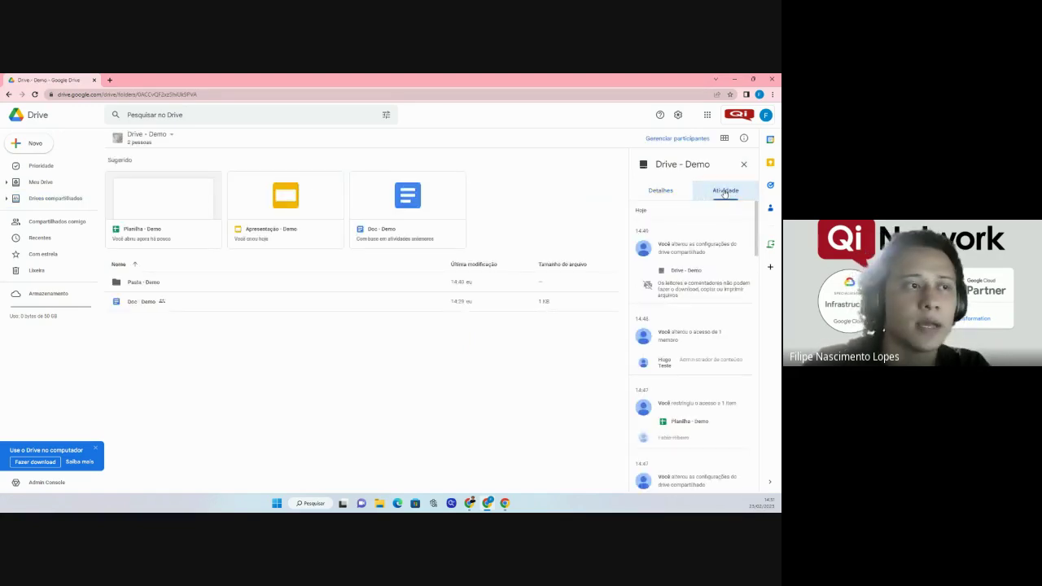
pyautogui.scroll(-1, 689, 262)
pyautogui.scroll(1, 689, 262)
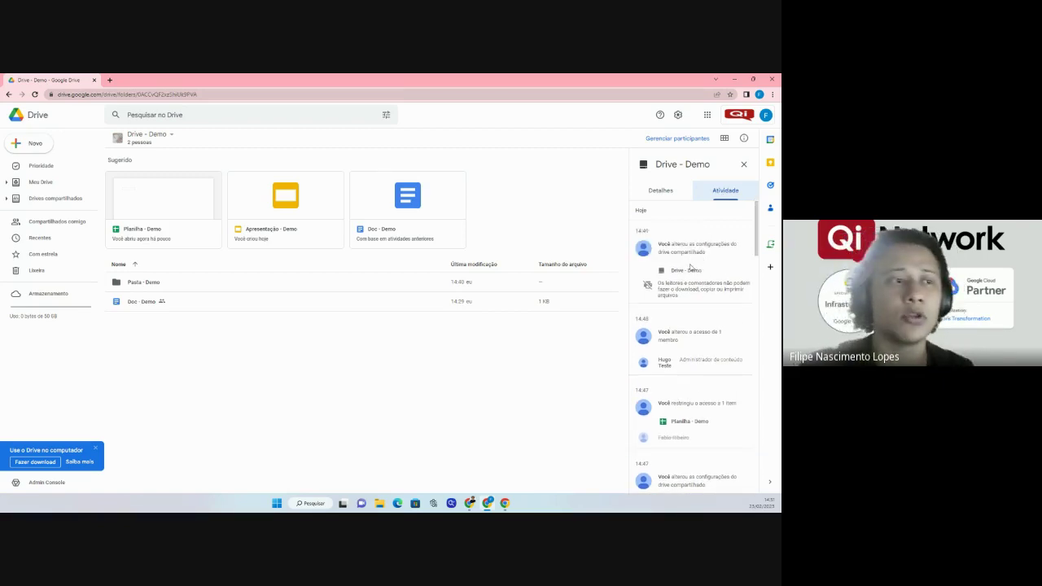
pyautogui.scroll(-5, 696, 284)
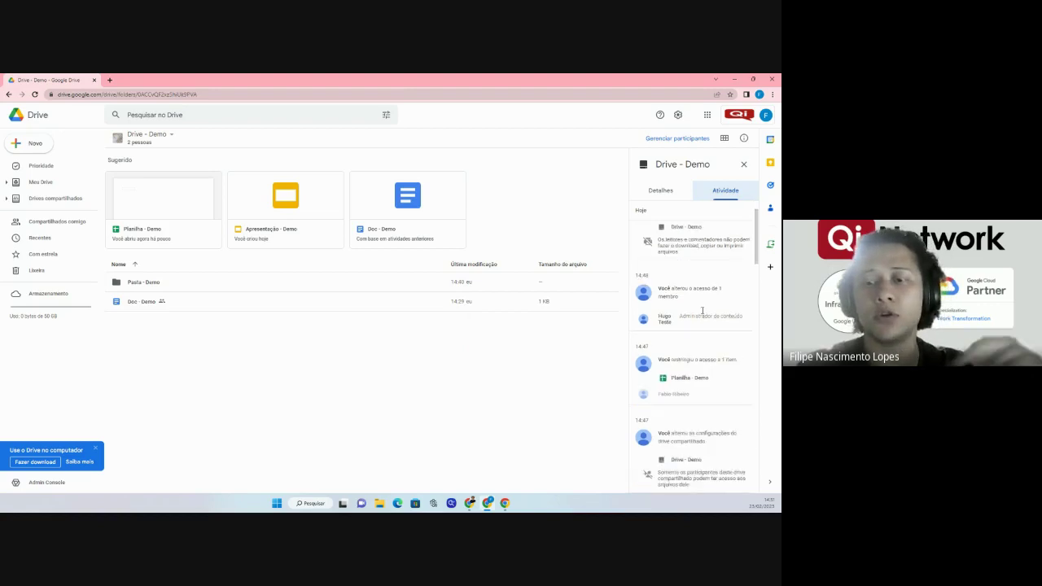
pyautogui.scroll(-2, 702, 315)
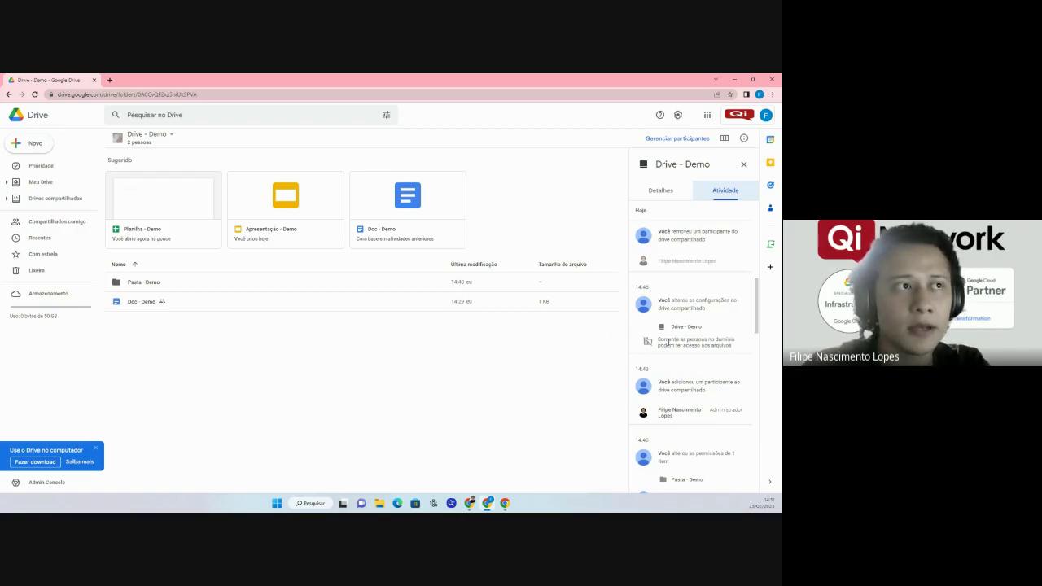
pyautogui.scroll(-4, 668, 343)
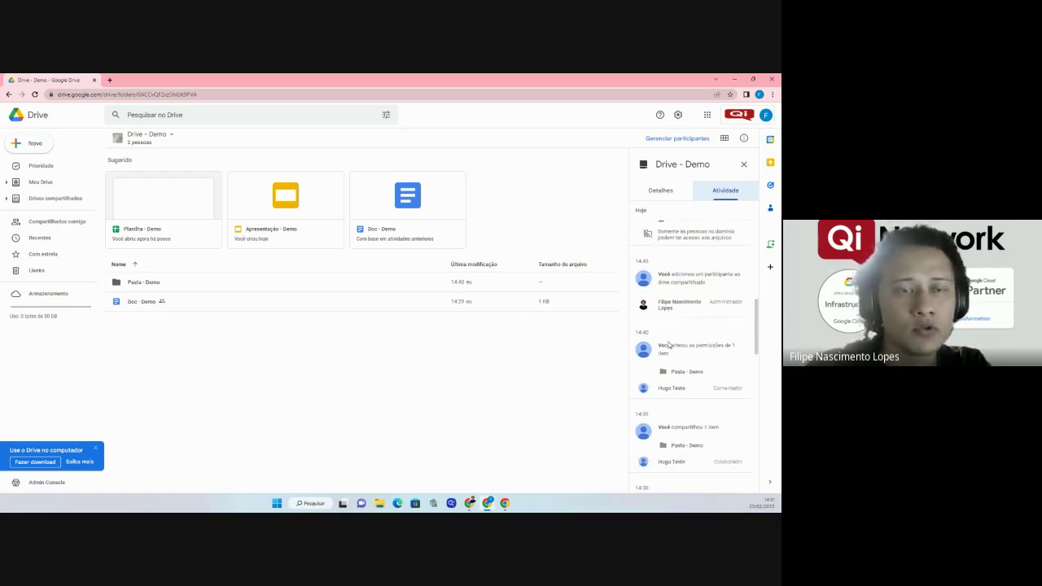
pyautogui.scroll(-3, 668, 344)
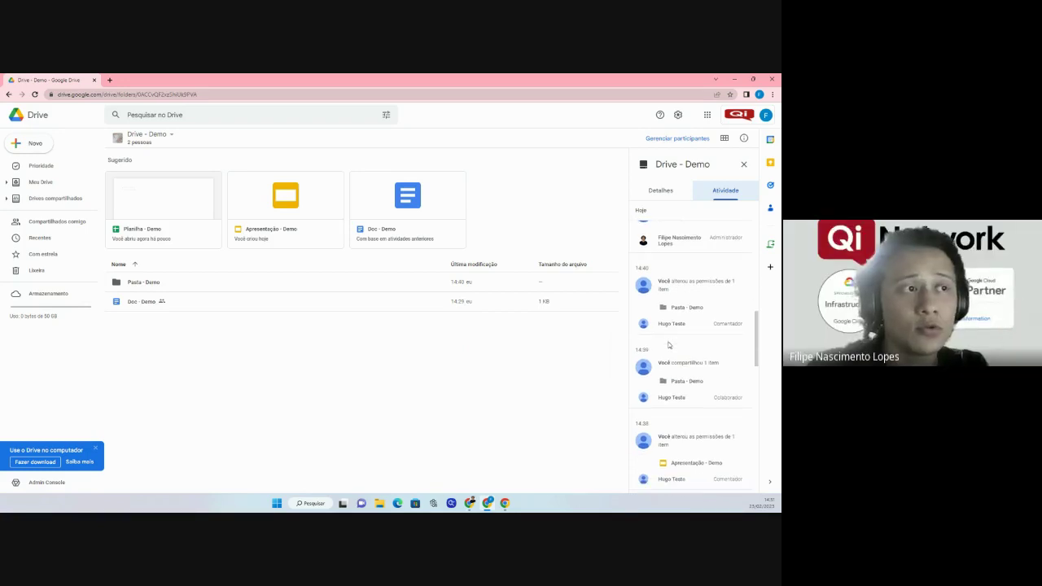